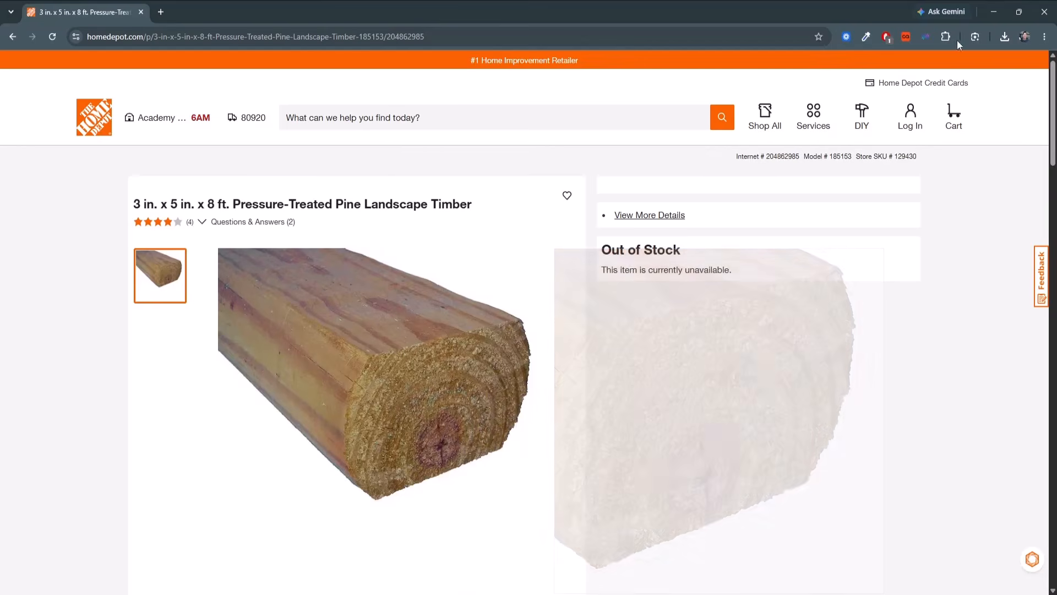
Switch from the browser to SketchUp and delete the default man-with-dog figure standing near the origin.
{"action": "left_click", "coordinate": [993, 9]}
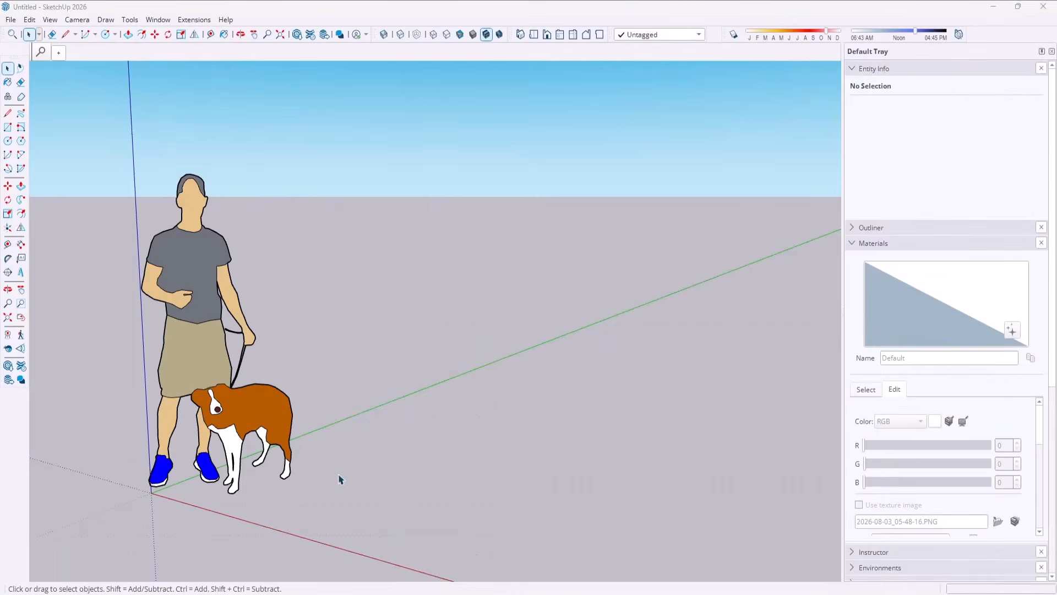
{"action": "left_click", "coordinate": [245, 338]}
{"action": "key", "text": "Delete"}
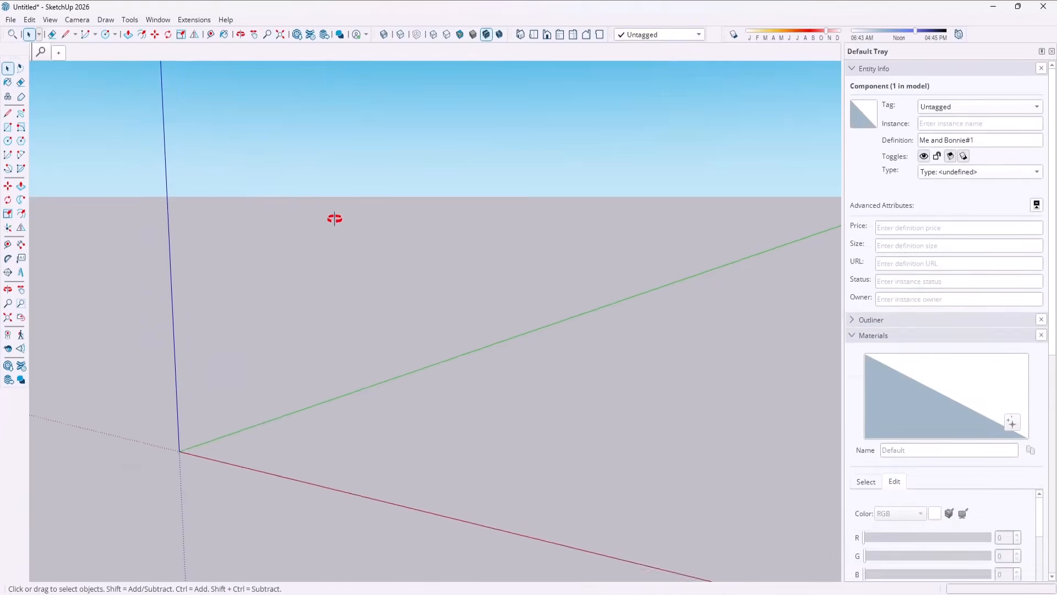
{"action": "scroll", "coordinate": [299, 382], "scroll_direction": "up", "scroll_amount": 1}
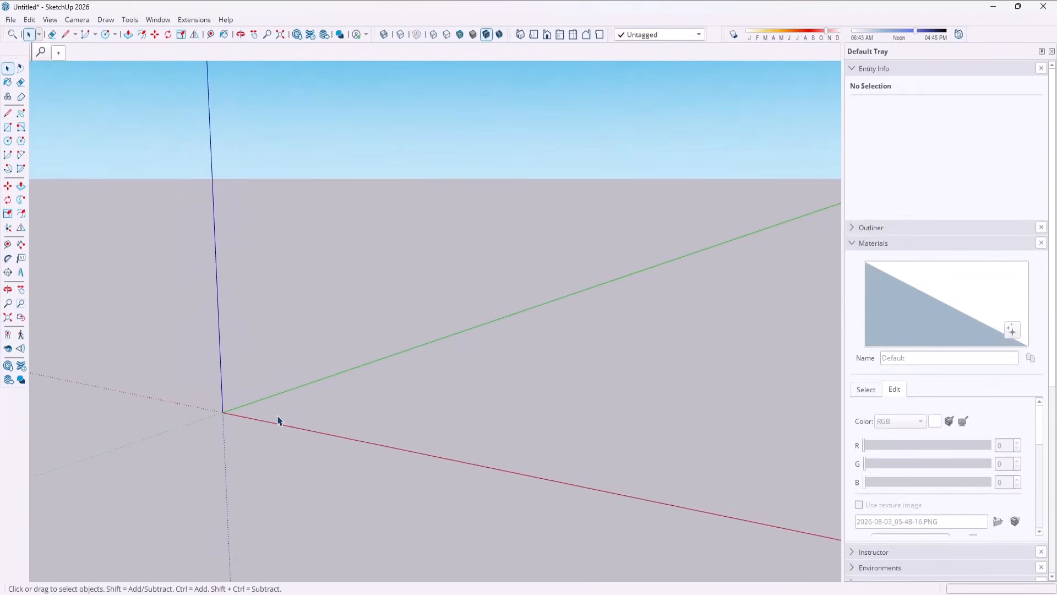
Draw an upright rectangular face 4.5 in wide along the red axis and 2.5 in high, near the origin.
{"action": "key", "text": "l"}
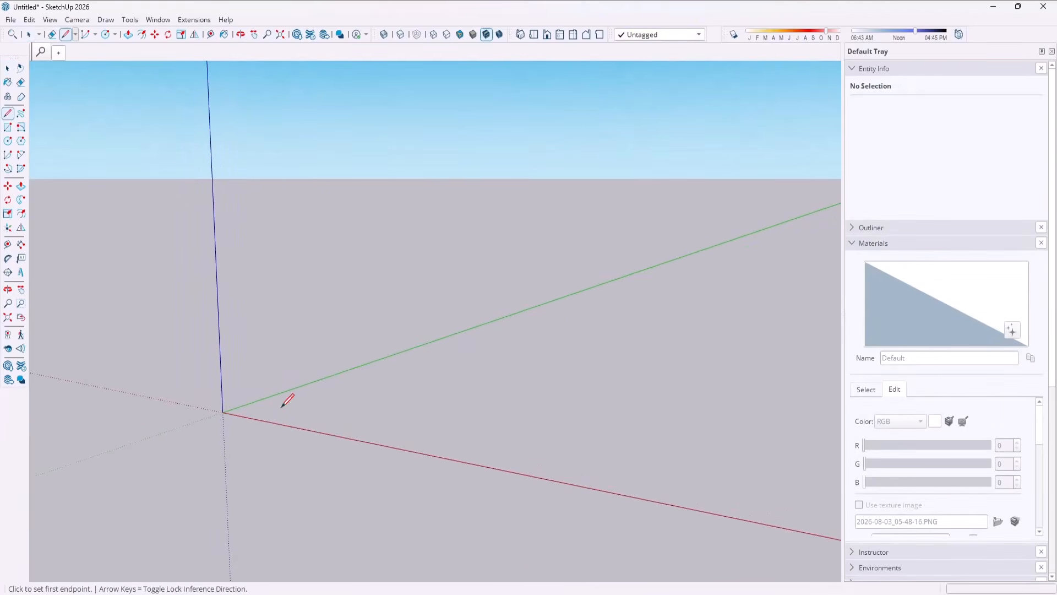
{"action": "left_click", "coordinate": [222, 412]}
{"action": "middle_click_drag", "start_coordinate": [241, 415], "coordinate": [404, 393], "text": "shift"}
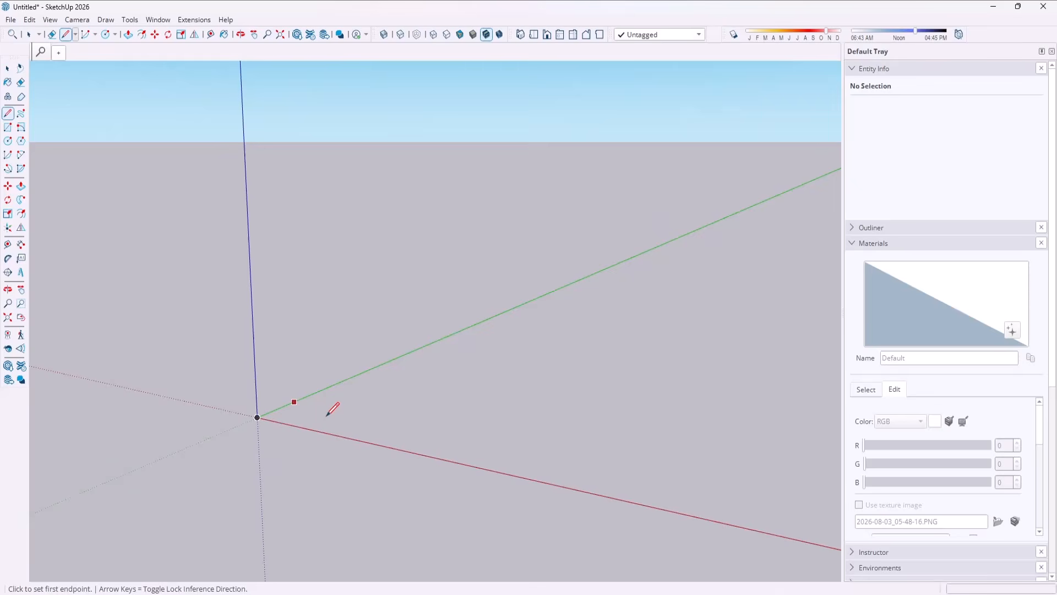
{"action": "left_click", "coordinate": [318, 415]}
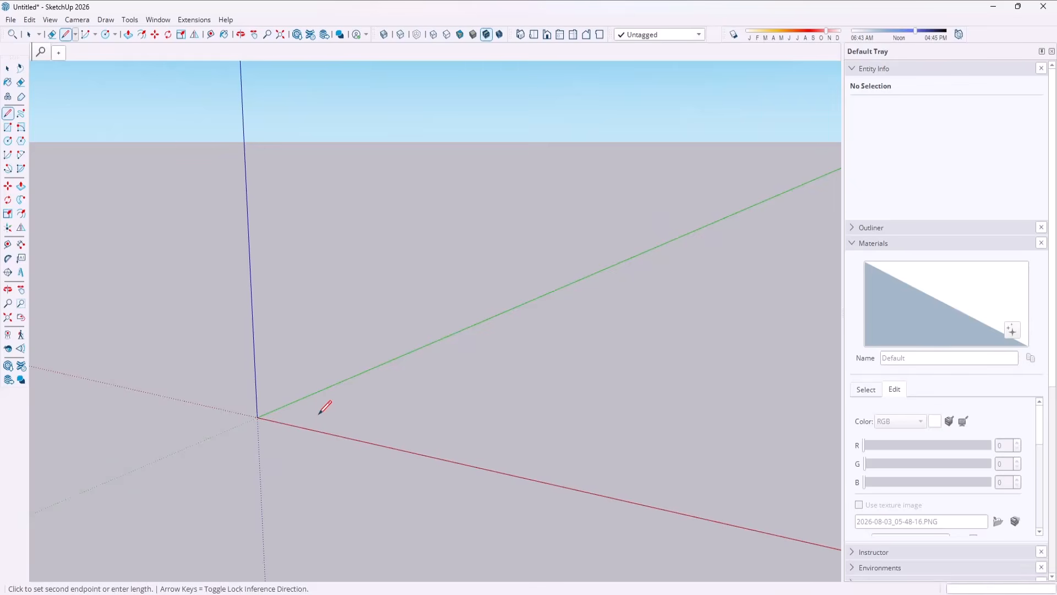
{"action": "type", "text": "4.5"}
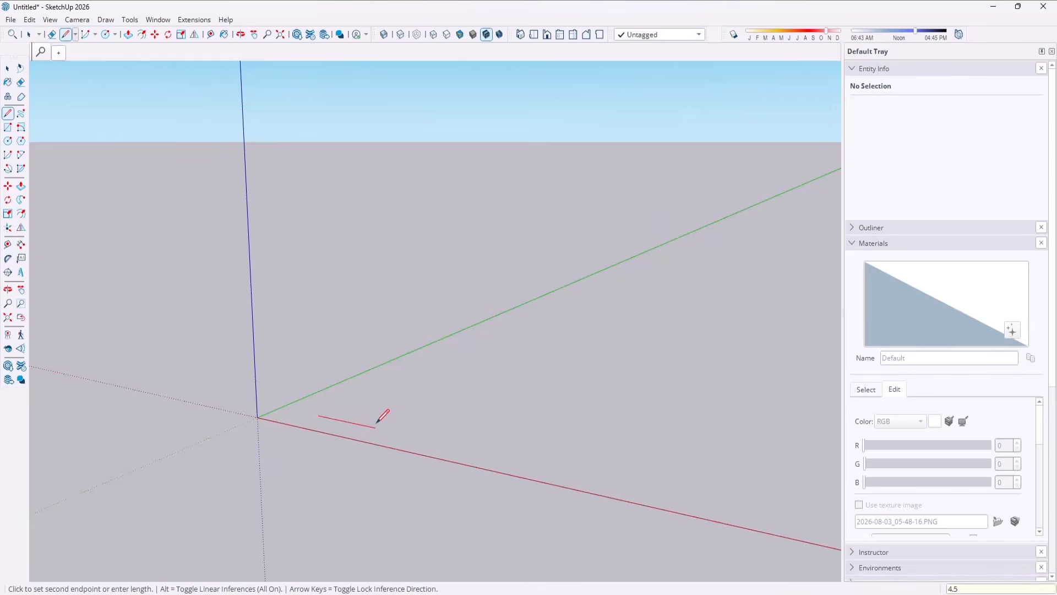
{"action": "key", "text": "Return"}
{"action": "type", "text": "2.5"}
{"action": "key", "text": "Return"}
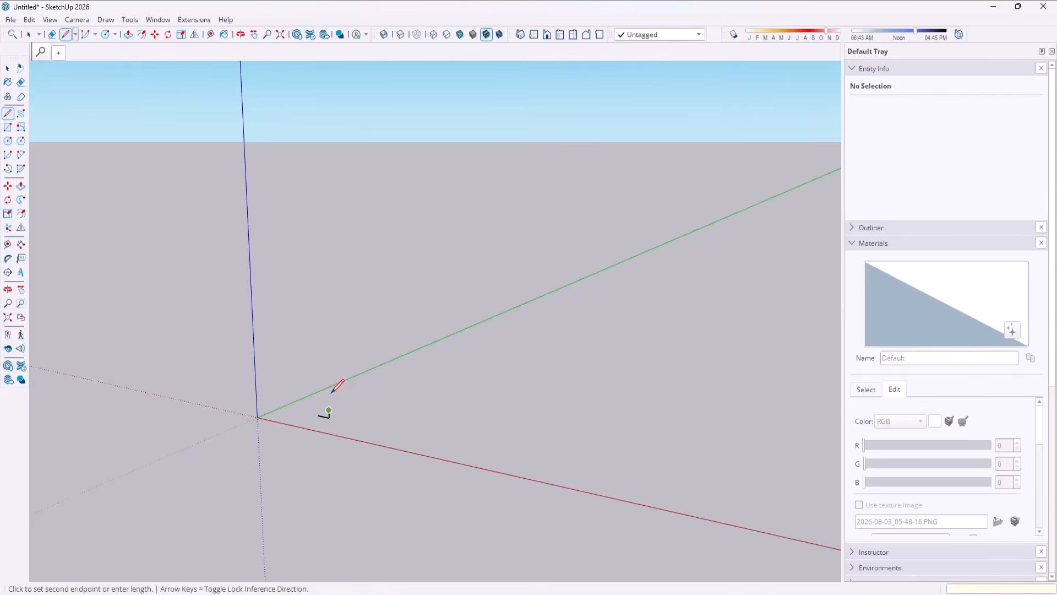
{"action": "scroll", "coordinate": [303, 398], "scroll_direction": "up", "scroll_amount": 5}
{"action": "scroll", "coordinate": [329, 411], "scroll_direction": "up", "scroll_amount": 1}
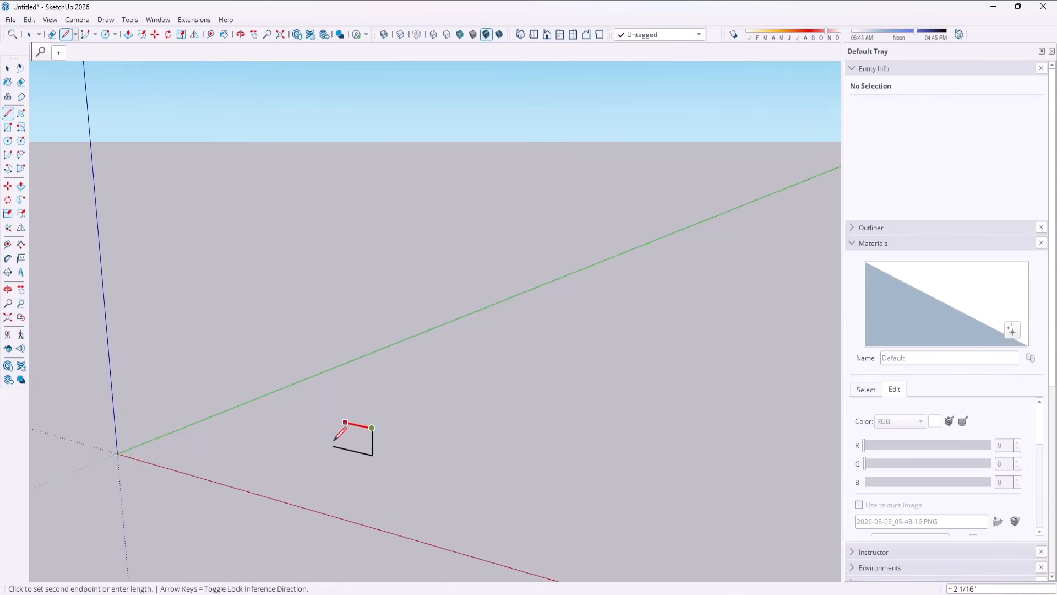
{"action": "left_click", "coordinate": [332, 419]}
{"action": "left_click", "coordinate": [333, 446]}
{"action": "scroll", "coordinate": [341, 444], "scroll_direction": "up", "scroll_amount": 3}
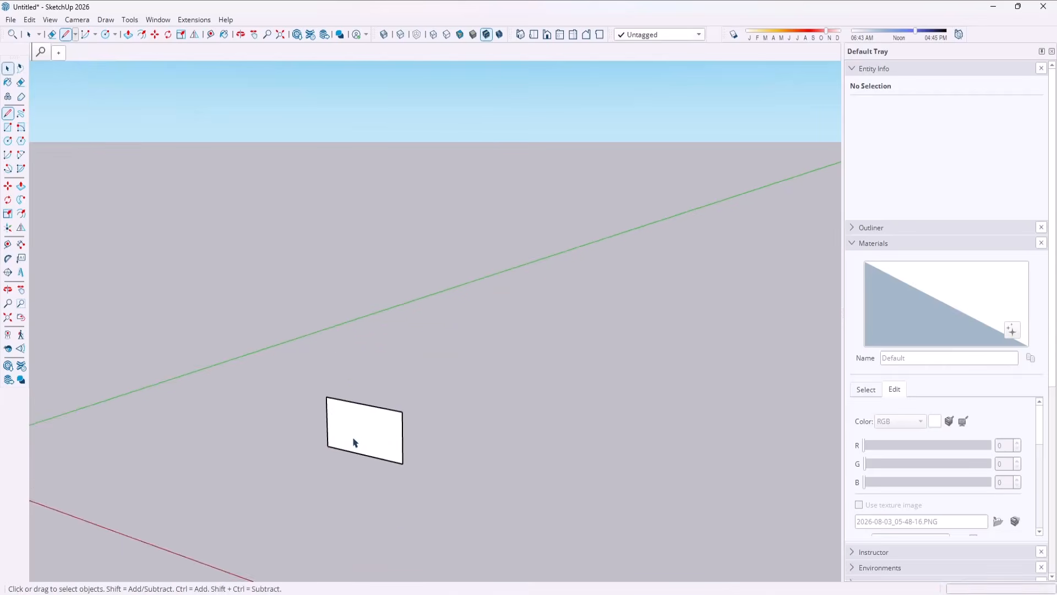
Draw a circle of 2 1/4 in radius in the rectangle's plane, centered on the rectangle and reaching its side edge's midpoint.
{"action": "key", "text": "c"}
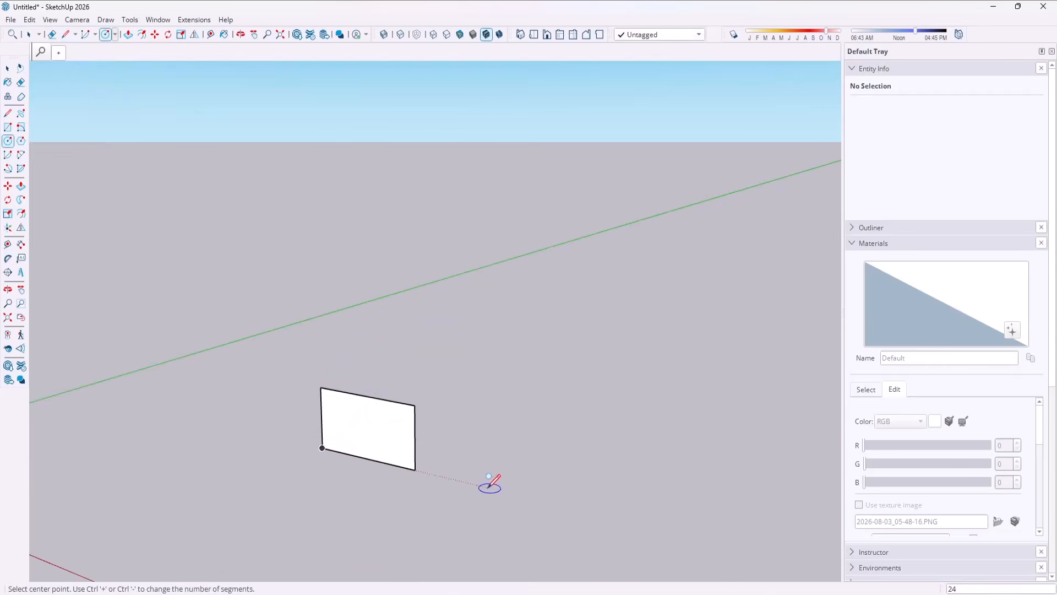
{"action": "key", "text": "space"}
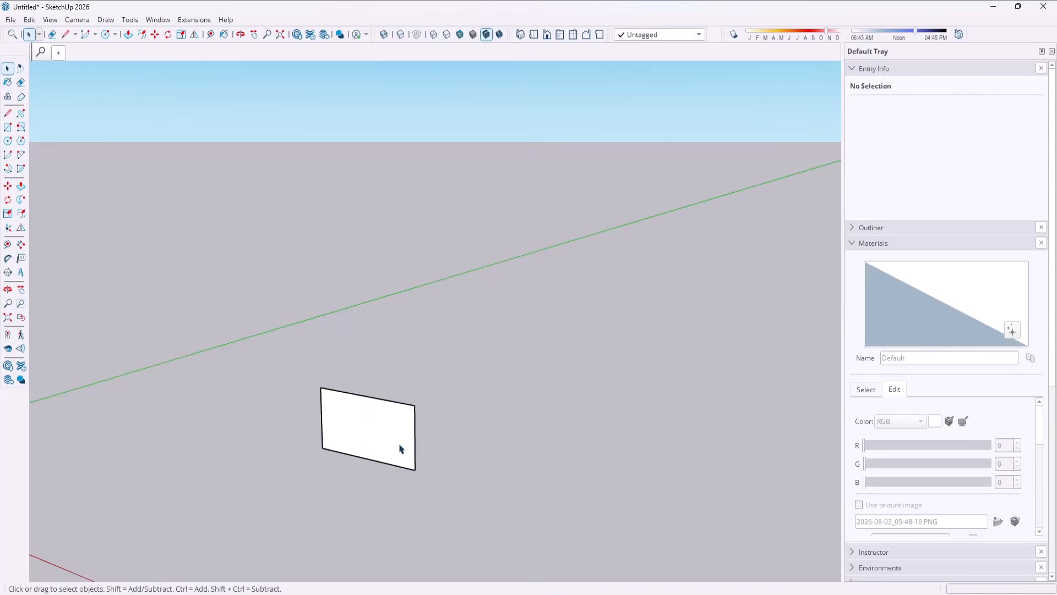
{"action": "key", "text": "c"}
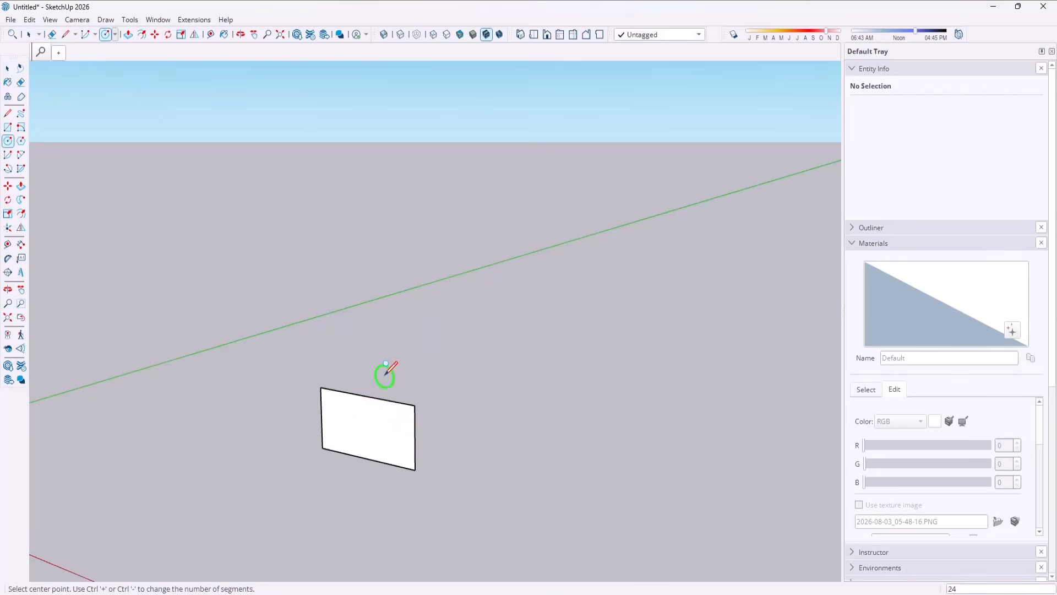
{"action": "left_click", "coordinate": [368, 424]}
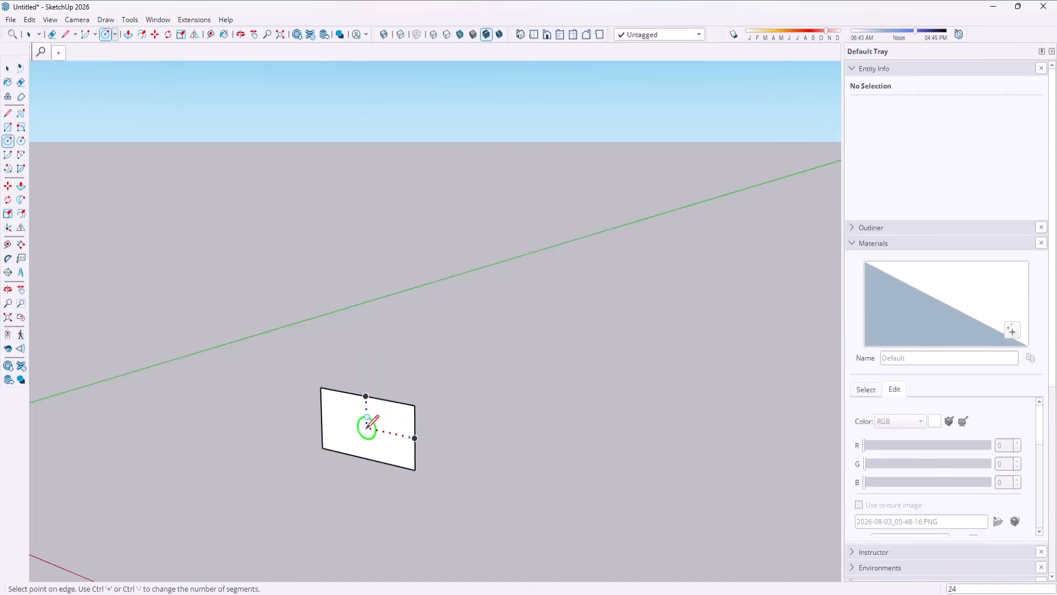
{"action": "left_click", "coordinate": [415, 437]}
{"action": "key", "text": "space"}
{"action": "scroll", "coordinate": [342, 437], "scroll_direction": "up", "scroll_amount": 2}
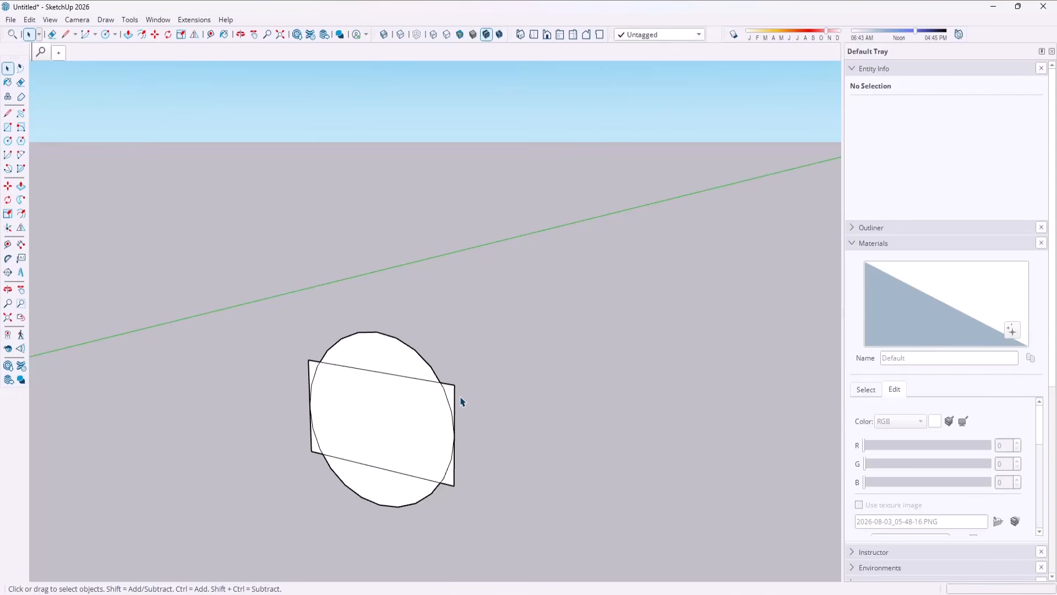
Erase the circle's arcs above and below the rectangle and the rectangle's corners outside the circle, leaving a profile with rounded sides.
{"action": "key", "text": "e"}
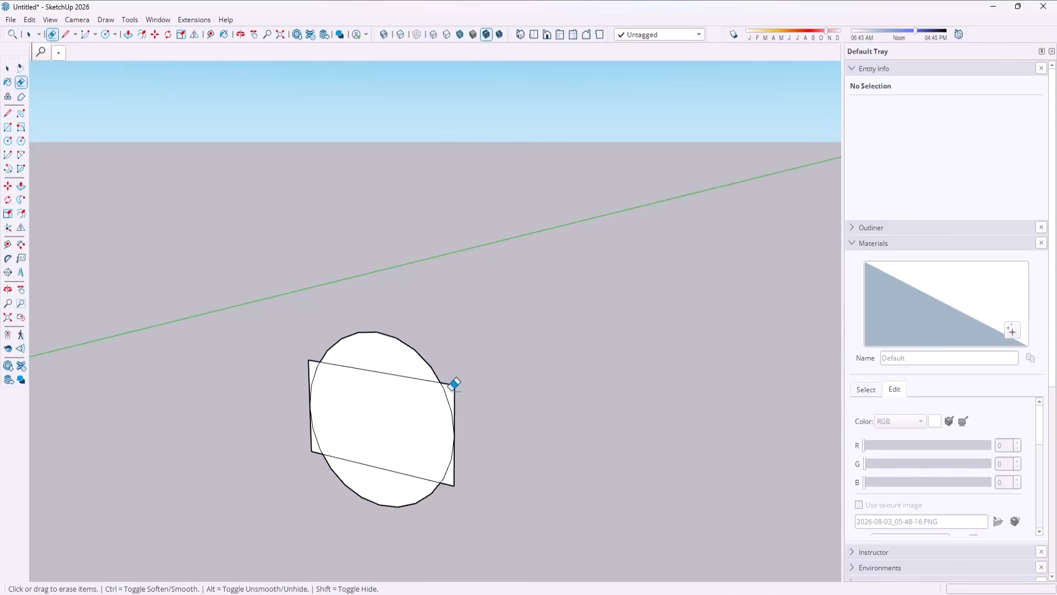
{"action": "mouse_move", "coordinate": [441, 499]}
{"action": "left_mouse_down"}
{"action": "mouse_move", "coordinate": [336, 486]}
{"action": "mouse_move", "coordinate": [306, 361]}
{"action": "mouse_move", "coordinate": [399, 316]}
{"action": "left_mouse_up"}
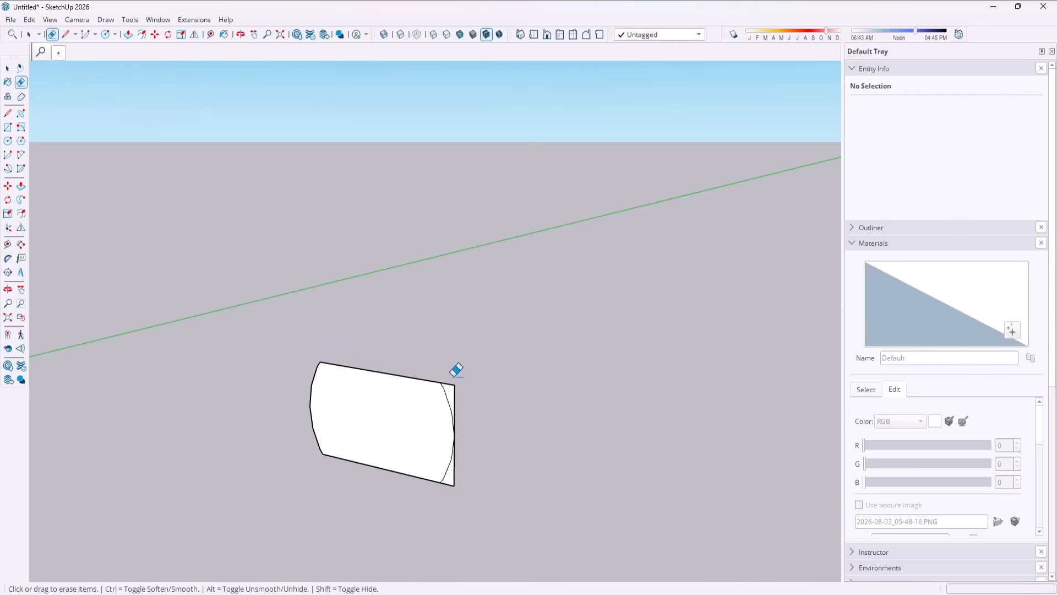
{"action": "mouse_move", "coordinate": [458, 366]}
{"action": "left_mouse_down"}
{"action": "mouse_move", "coordinate": [468, 414]}
{"action": "mouse_move", "coordinate": [443, 484]}
{"action": "left_mouse_up"}
{"action": "key", "text": "space"}
{"action": "scroll", "coordinate": [330, 363], "scroll_direction": "down", "scroll_amount": 4}
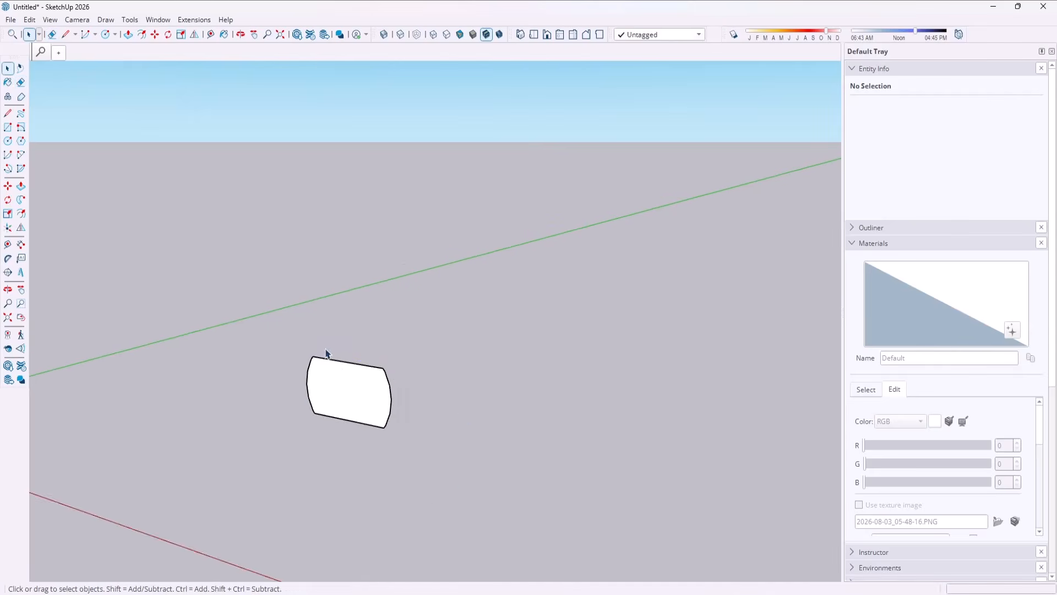
Extrude the round-sided profile along the green axis into a long landscape timber.
{"action": "key", "text": "p"}
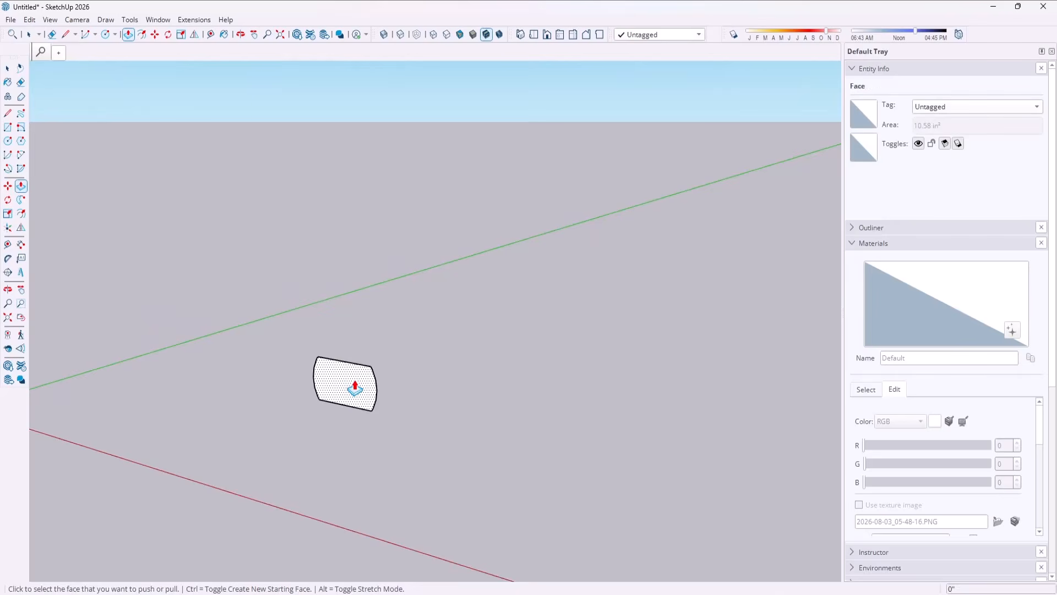
{"action": "left_click", "coordinate": [354, 386]}
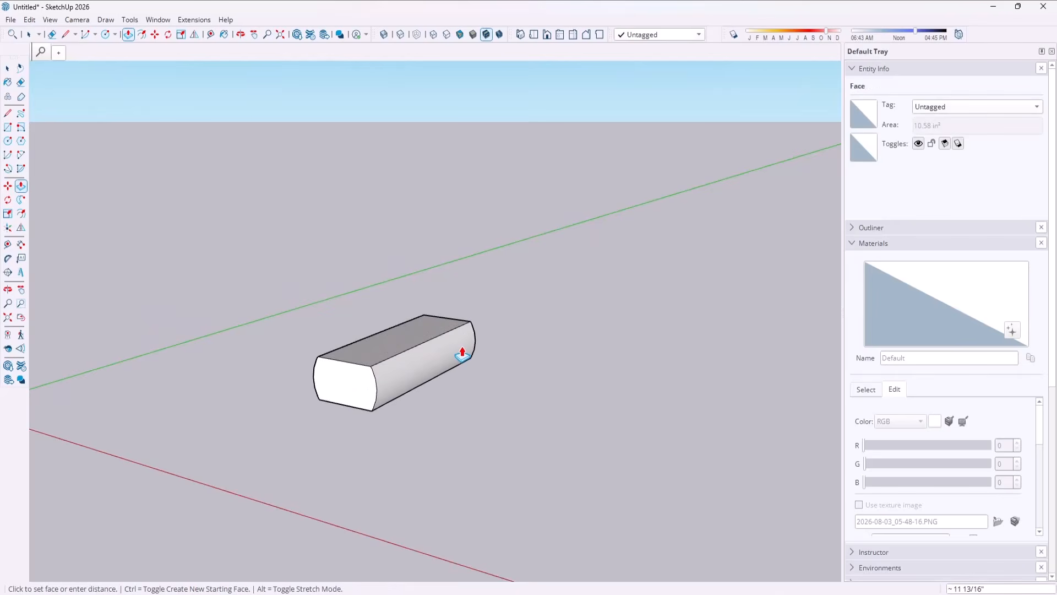
{"action": "key", "text": "Return"}
{"action": "key", "text": "o"}
{"action": "left_click_drag", "start_coordinate": [461, 349], "coordinate": [607, 220]}
{"action": "middle_click_drag", "start_coordinate": [606, 220], "coordinate": [550, 245]}
{"action": "key", "text": "space"}
{"action": "scroll", "coordinate": [543, 246], "scroll_direction": "down", "scroll_amount": 4}
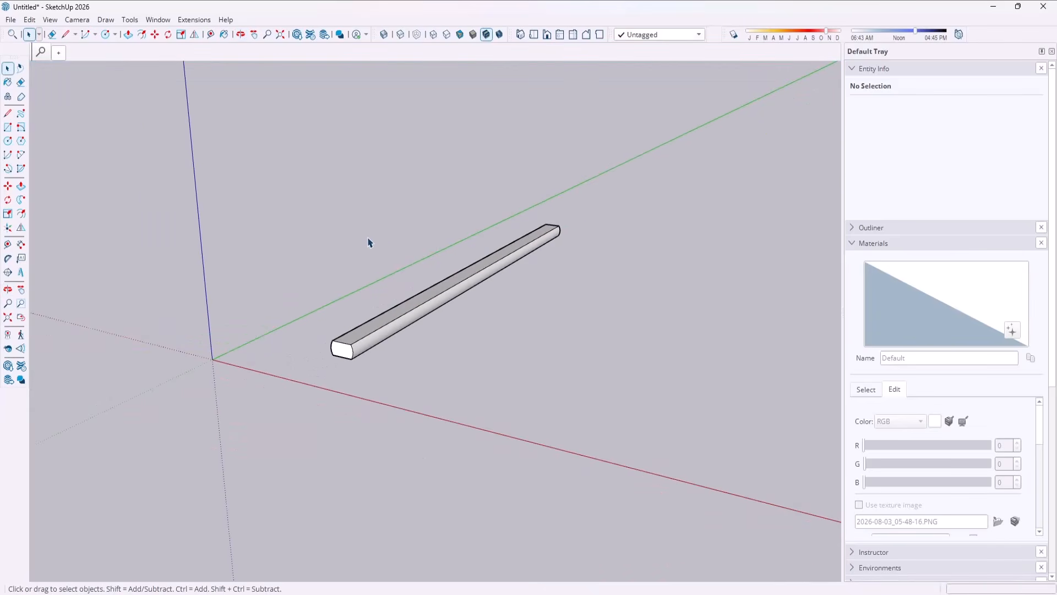
Choose the B08_Burnt_Sienna material from the Solid Colors collection for painting.
{"action": "left_click_drag", "start_coordinate": [251, 163], "coordinate": [335, 226]}
{"action": "left_click", "coordinate": [862, 390]}
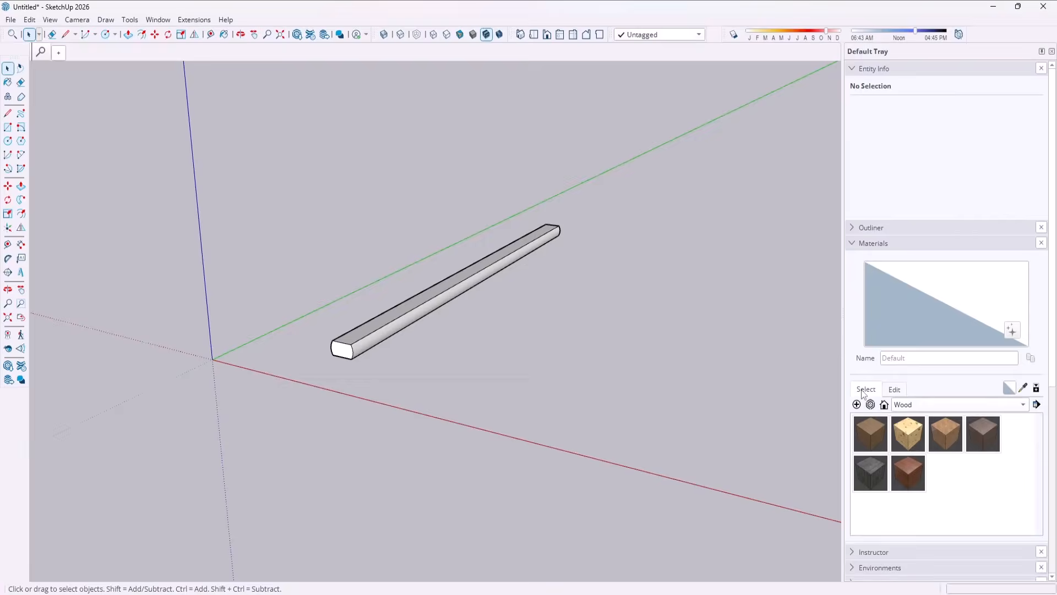
{"action": "left_click", "coordinate": [911, 404]}
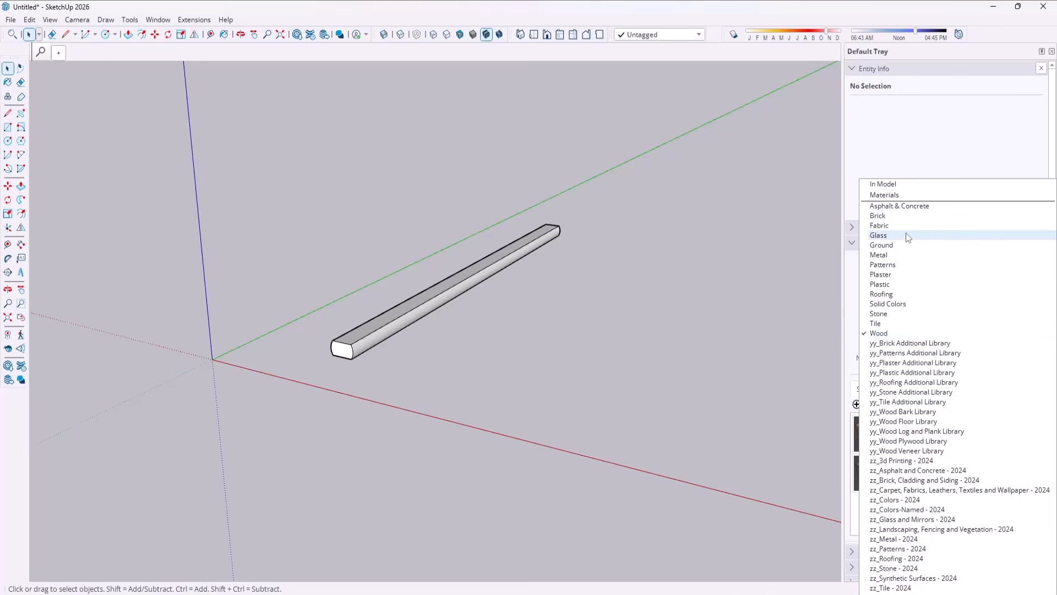
{"action": "left_click", "coordinate": [720, 289]}
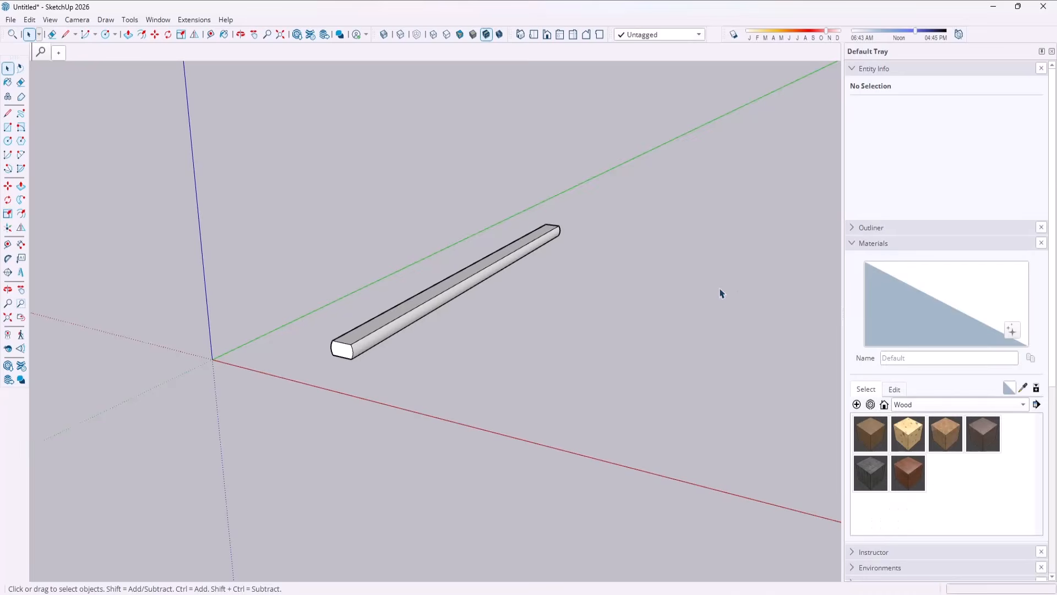
{"action": "key", "text": "b"}
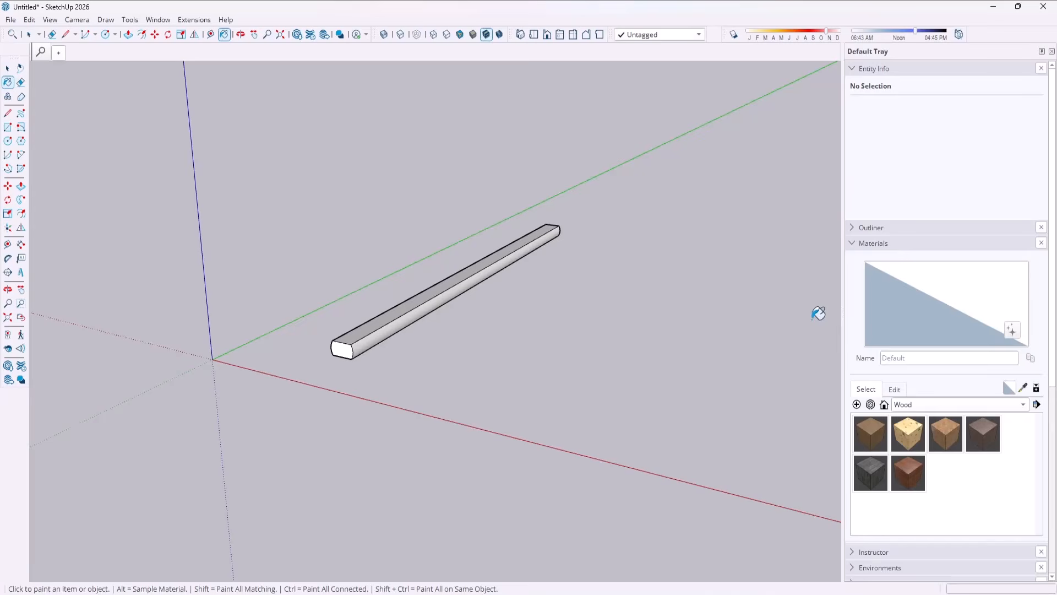
{"action": "left_click", "coordinate": [917, 405]}
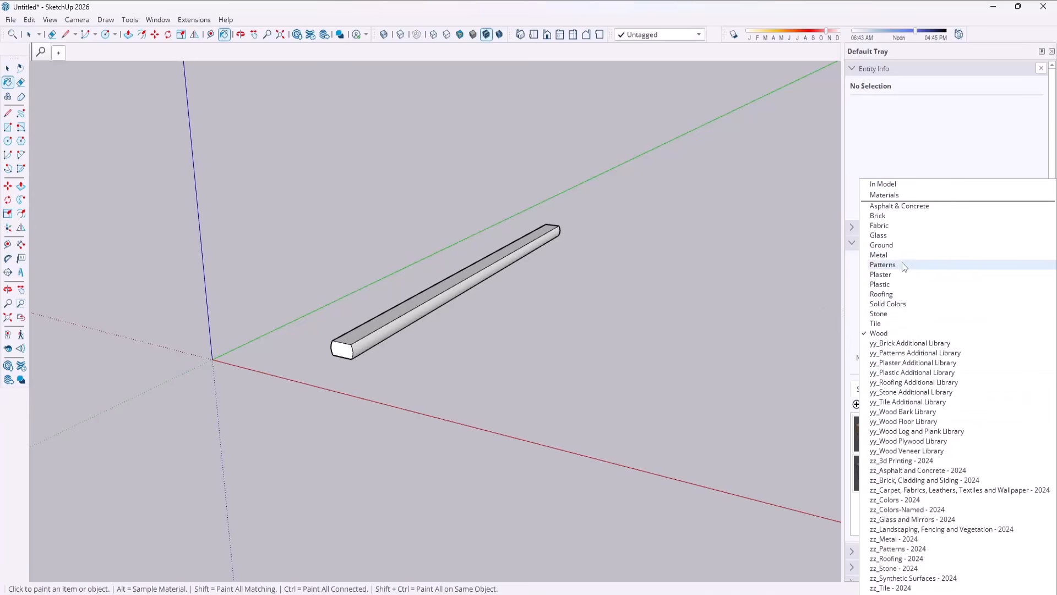
{"action": "left_click", "coordinate": [889, 304]}
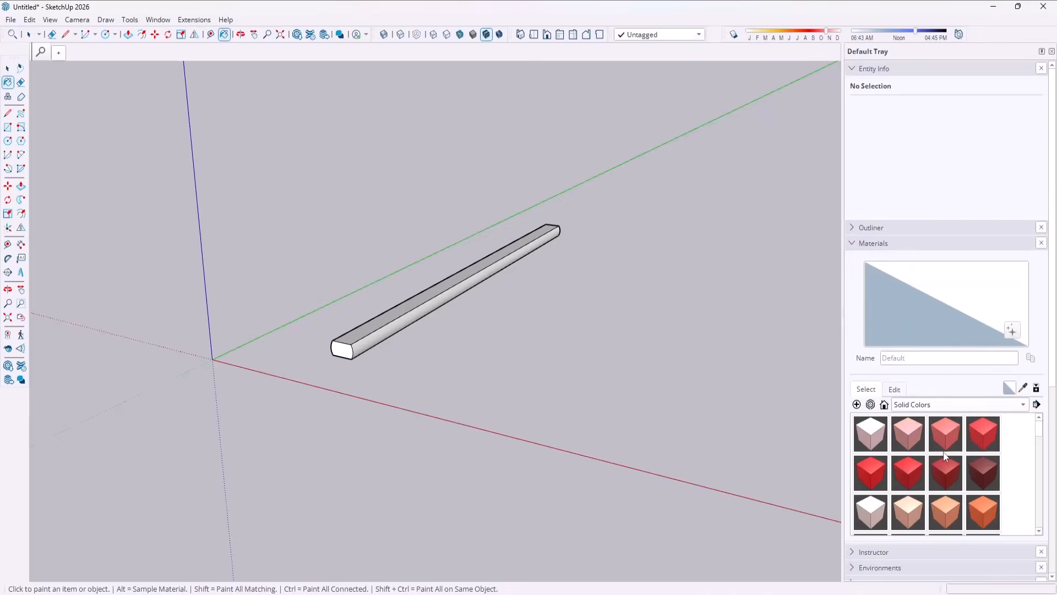
{"action": "scroll", "coordinate": [948, 466], "scroll_direction": "down", "scroll_amount": 2}
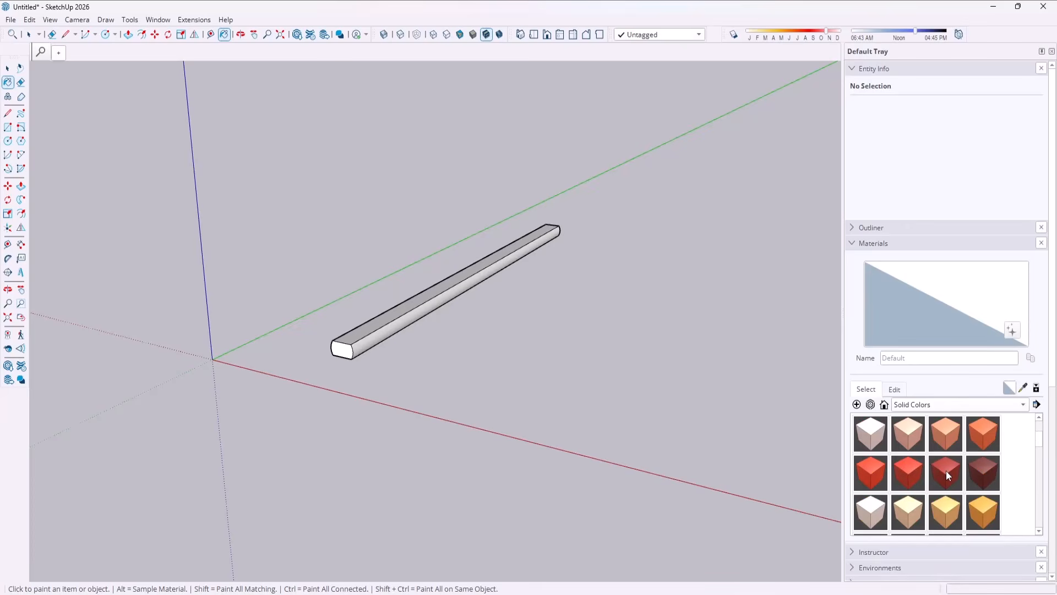
{"action": "left_click", "coordinate": [984, 480]}
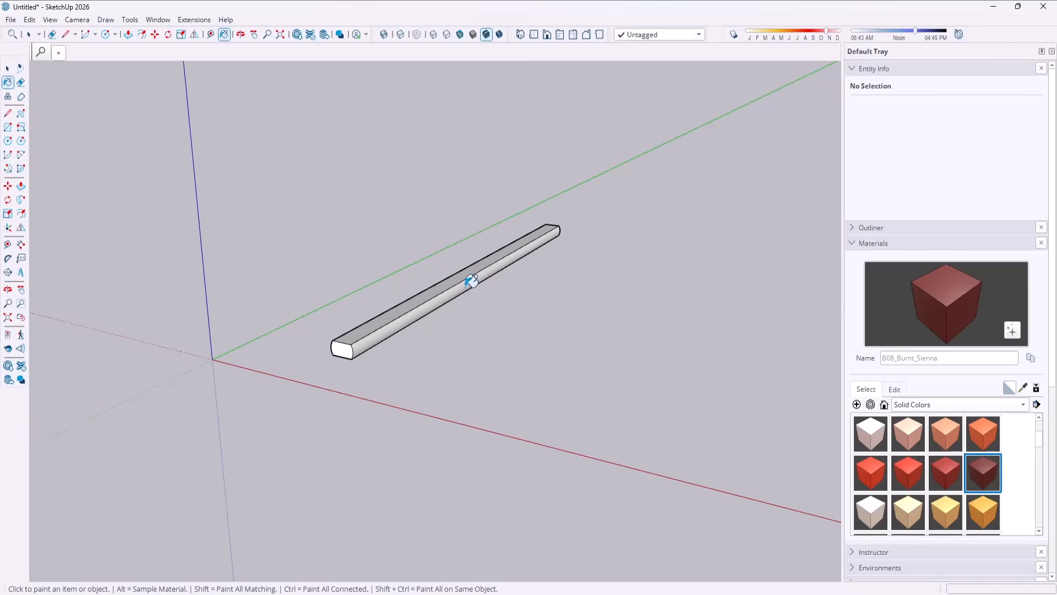
Select the whole timber and paint all of its faces with B08_Burnt_Sienna.
{"action": "key", "text": "space"}
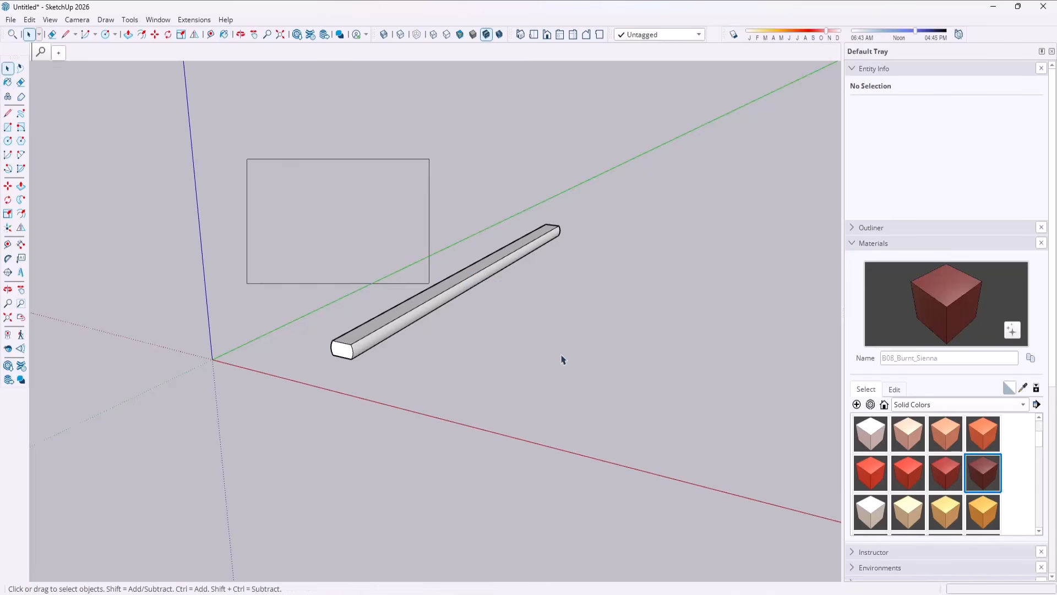
{"action": "left_click_drag", "start_coordinate": [562, 358], "coordinate": [562, 360]}
{"action": "key", "text": "b"}
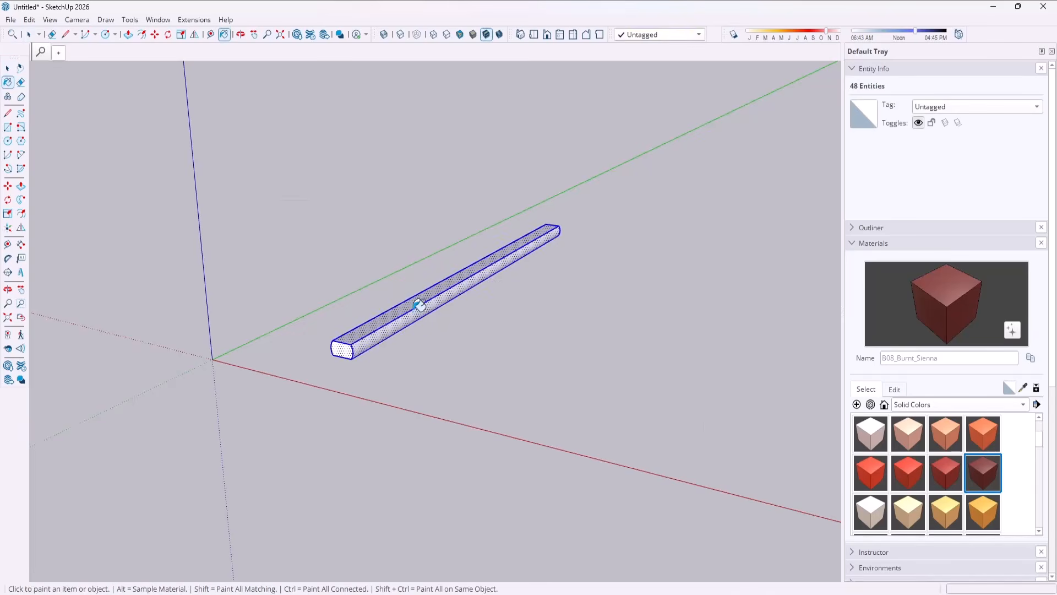
{"action": "left_click", "coordinate": [419, 304]}
{"action": "key", "text": "space"}
{"action": "scroll", "coordinate": [394, 309], "scroll_direction": "up", "scroll_amount": 5}
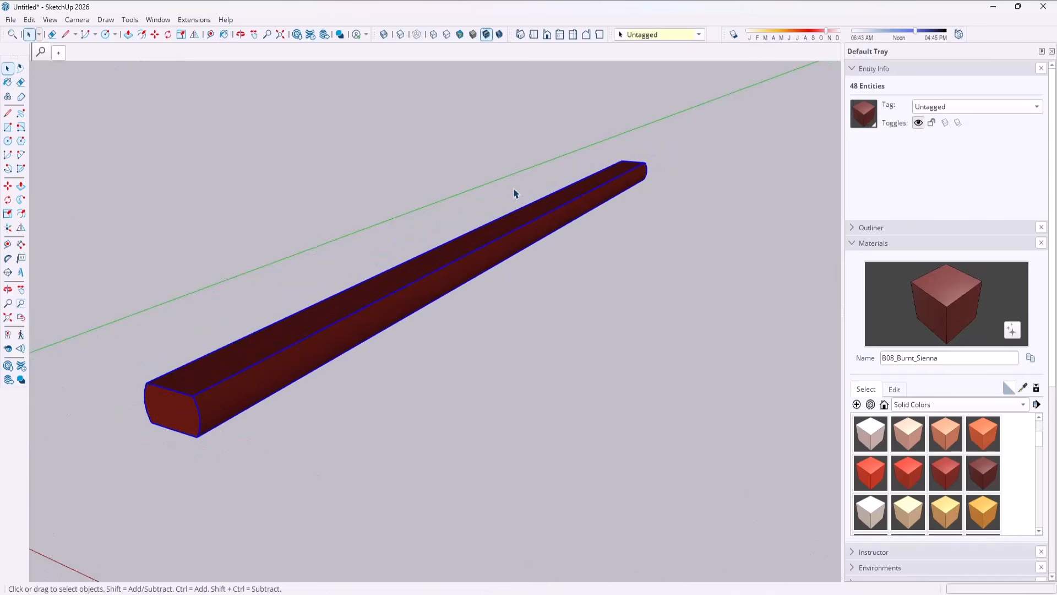
{"action": "scroll", "coordinate": [497, 196], "scroll_direction": "down", "scroll_amount": 4}
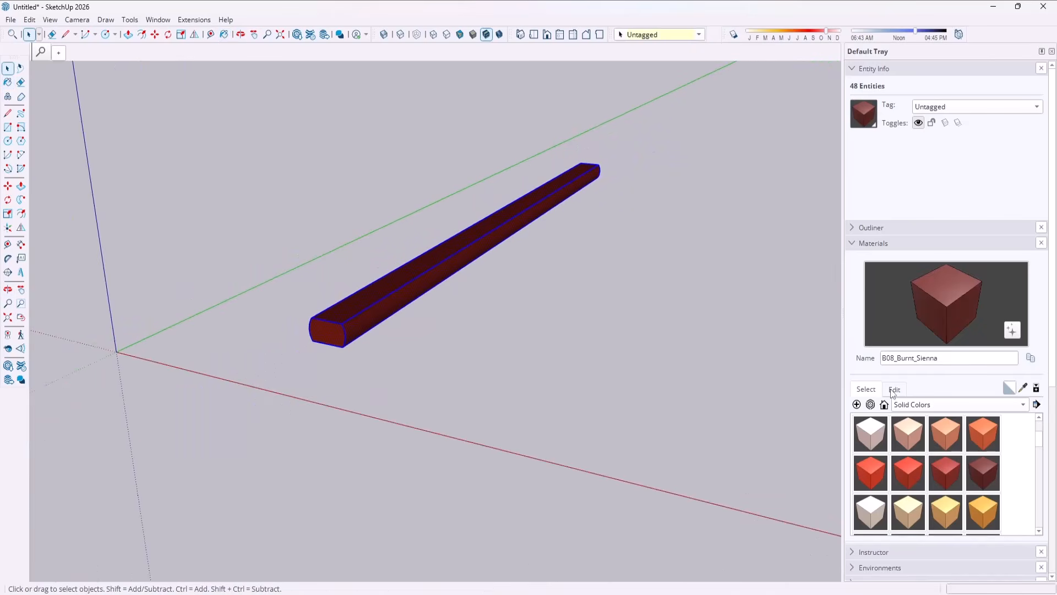
Edit the B08_Burnt_Sienna material with the Color Wheel picker and brighten it to a lighter reddish brown.
{"action": "left_click", "coordinate": [894, 390]}
{"action": "left_click", "coordinate": [920, 422]}
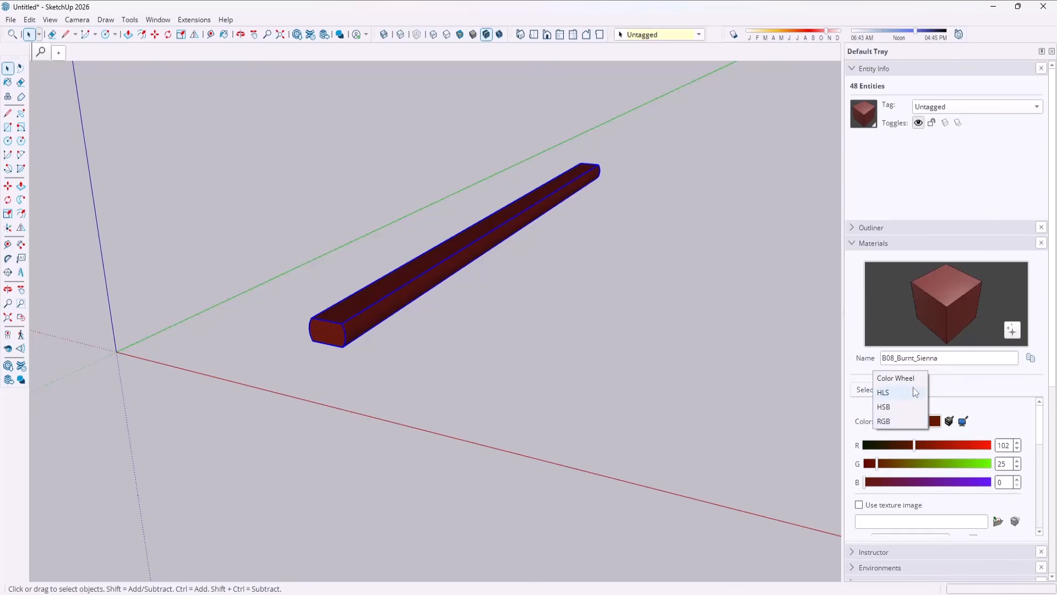
{"action": "left_click", "coordinate": [970, 392]}
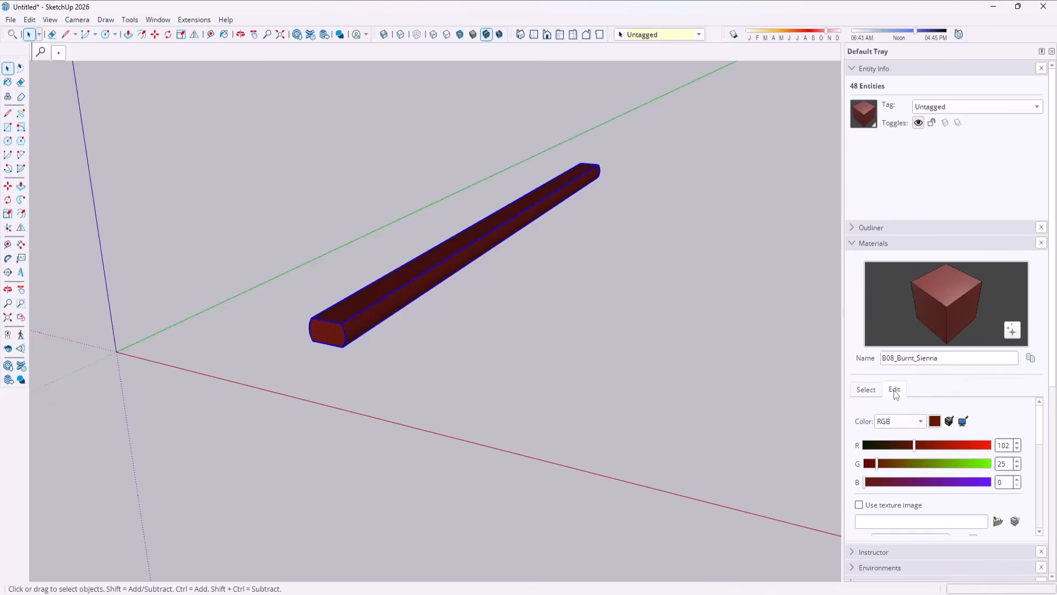
{"action": "left_click", "coordinate": [869, 391]}
{"action": "left_click", "coordinate": [896, 390]}
{"action": "left_click", "coordinate": [903, 422]}
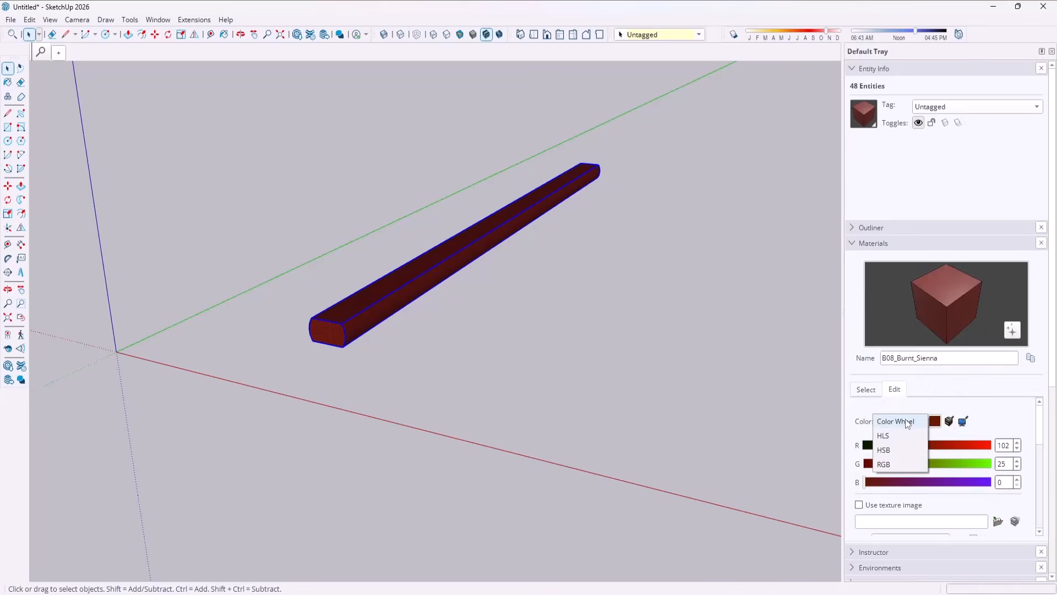
{"action": "left_click", "coordinate": [907, 422]}
{"action": "left_click_drag", "start_coordinate": [910, 462], "coordinate": [910, 450]}
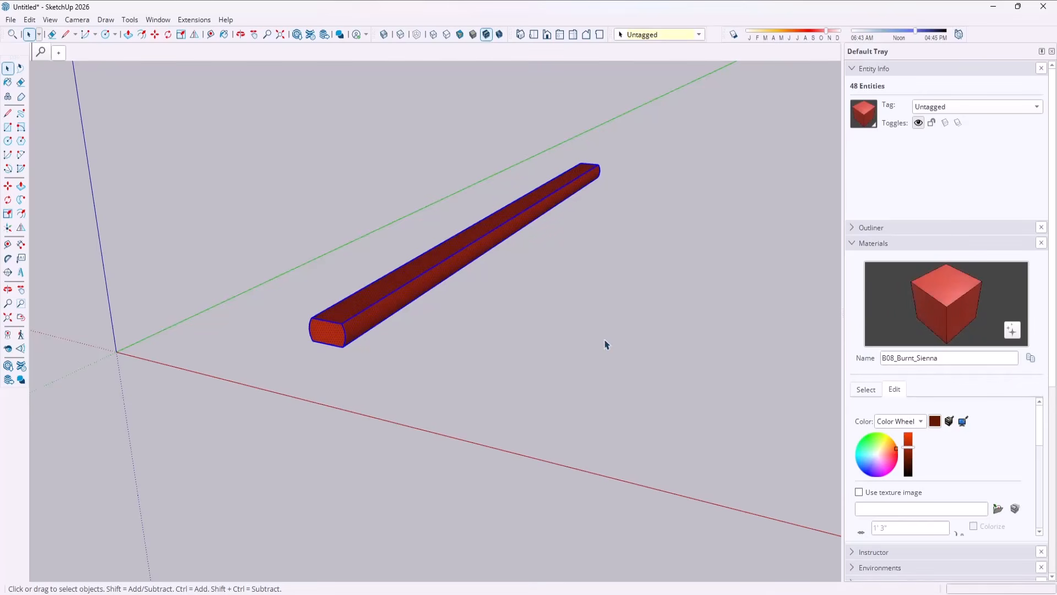
{"action": "left_click", "coordinate": [448, 222]}
{"action": "scroll", "coordinate": [449, 220], "scroll_direction": "up", "scroll_amount": 3}
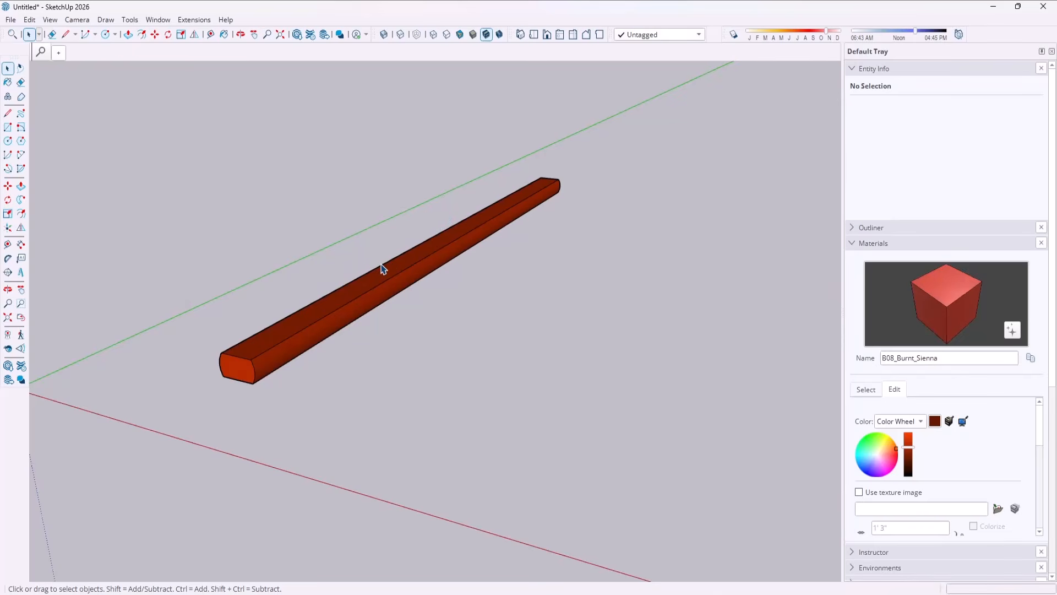
{"action": "scroll", "coordinate": [332, 249], "scroll_direction": "down", "scroll_amount": 3}
Select the whole timber and make it a group.
{"action": "left_click_drag", "start_coordinate": [184, 135], "coordinate": [557, 359]}
{"action": "right_click", "coordinate": [364, 257]}
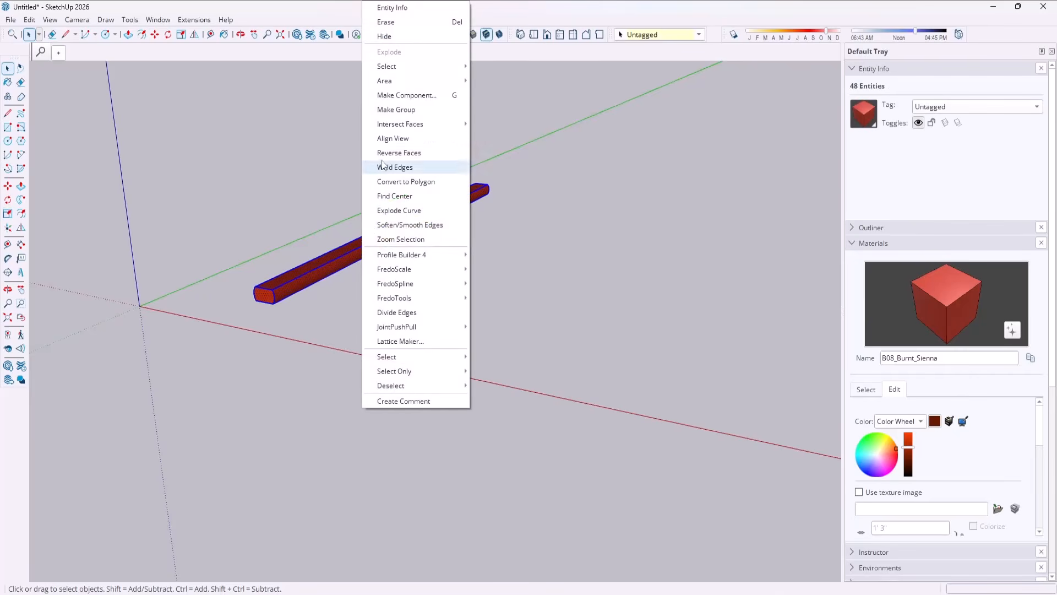
{"action": "left_click", "coordinate": [397, 109]}
Copy the timber group 8' along its length so the copy butts against the original's far end.
{"action": "middle_click_drag", "start_coordinate": [438, 251], "coordinate": [417, 184]}
{"action": "key", "text": "m"}
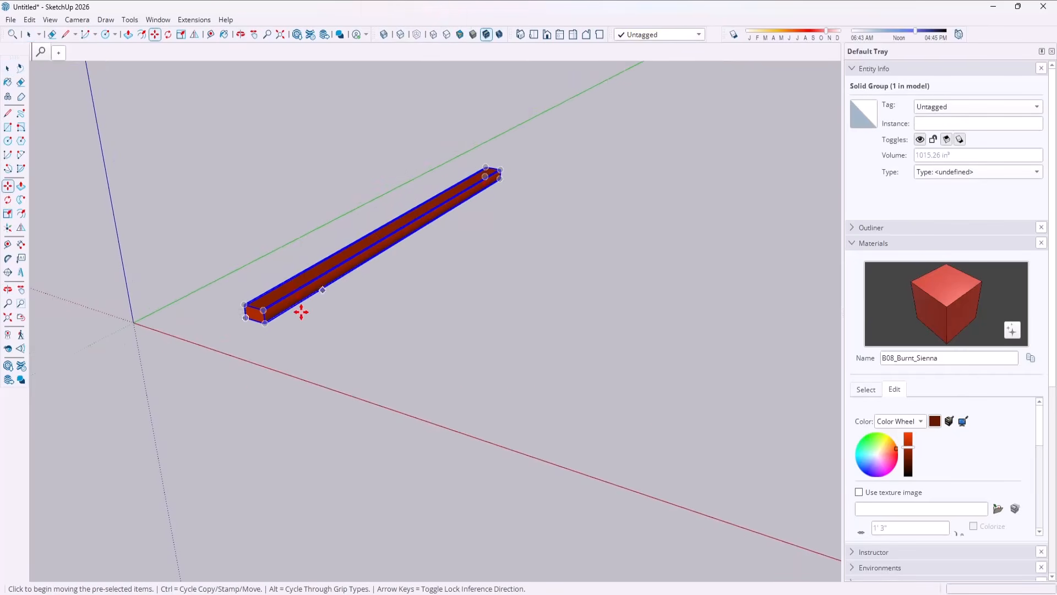
{"action": "key", "text": "ctrl"}
{"action": "left_click", "coordinate": [264, 320]}
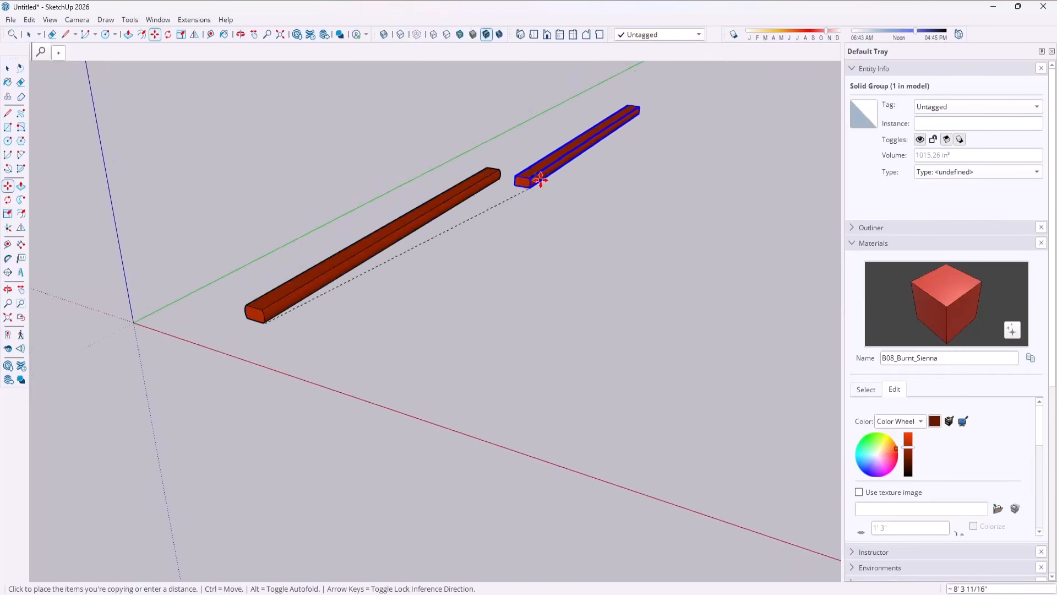
{"action": "left_click", "coordinate": [500, 180]}
{"action": "key", "text": "space"}
Copy the near timber group along the red axis to stand apart from the end-to-end pair.
{"action": "middle_click_drag", "start_coordinate": [479, 170], "coordinate": [432, 214]}
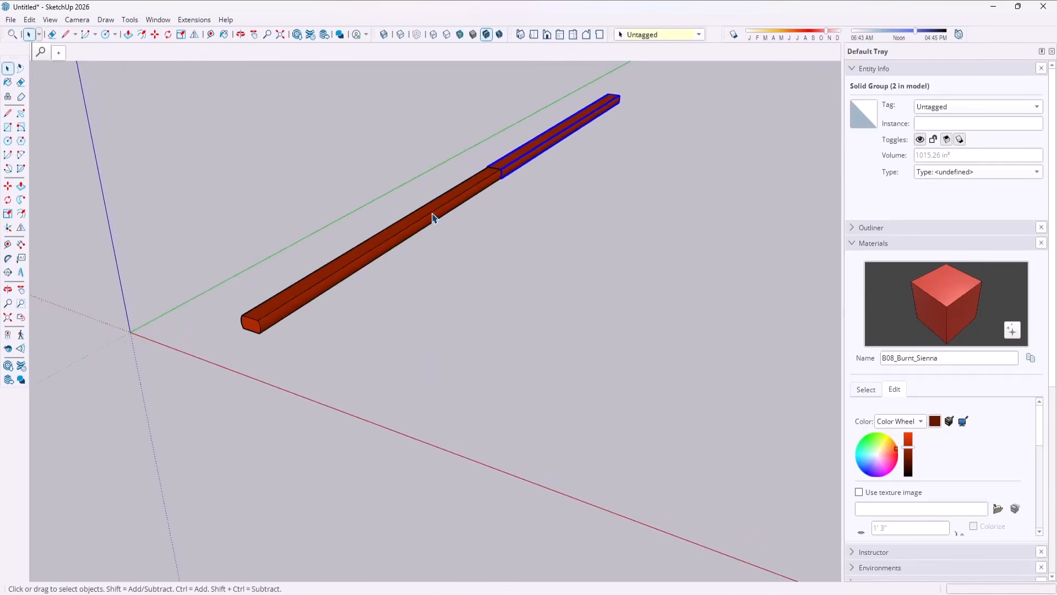
{"action": "left_click", "coordinate": [431, 215]}
{"action": "key", "text": "m"}
{"action": "key", "text": "ctrl"}
{"action": "left_click", "coordinate": [371, 256]}
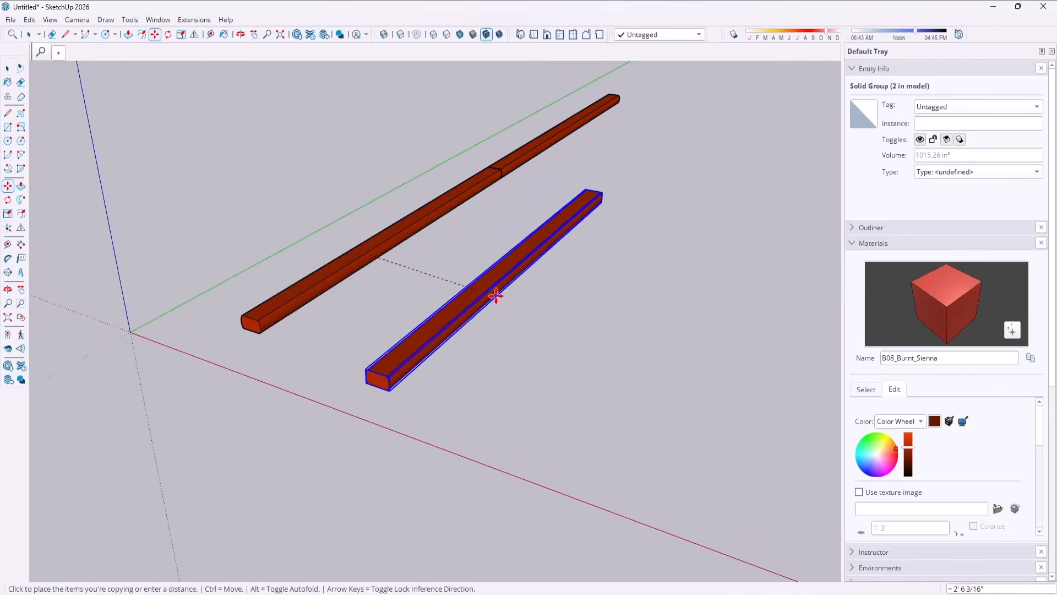
{"action": "left_click", "coordinate": [514, 304]}
{"action": "key", "text": "space"}
Open the separate timber copy for editing and repaint all of its geometry with the Default material.
{"action": "middle_click_drag", "start_coordinate": [516, 302], "coordinate": [517, 229]}
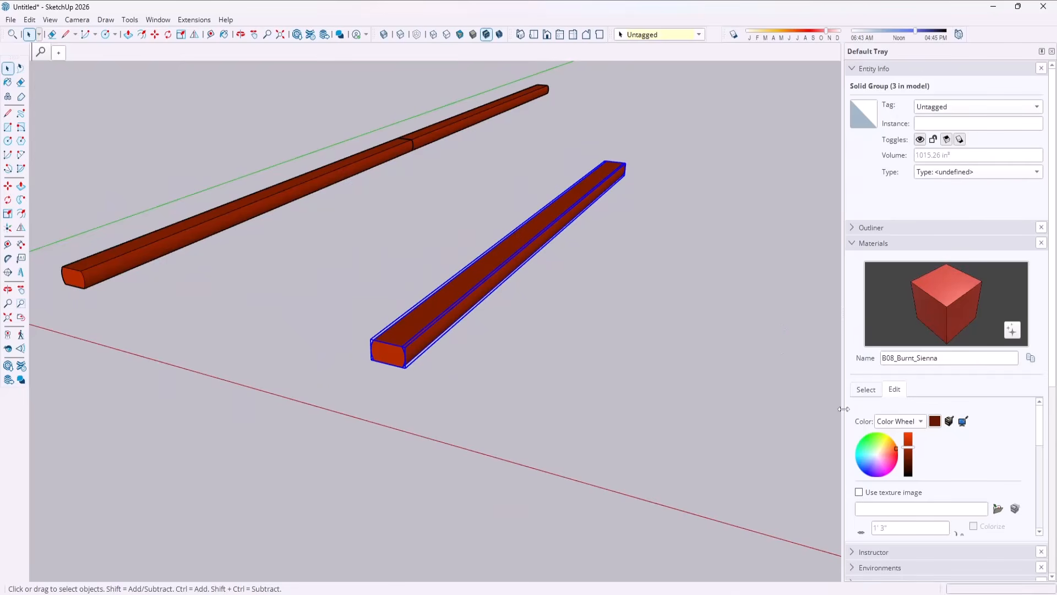
{"action": "double_click", "coordinate": [505, 240]}
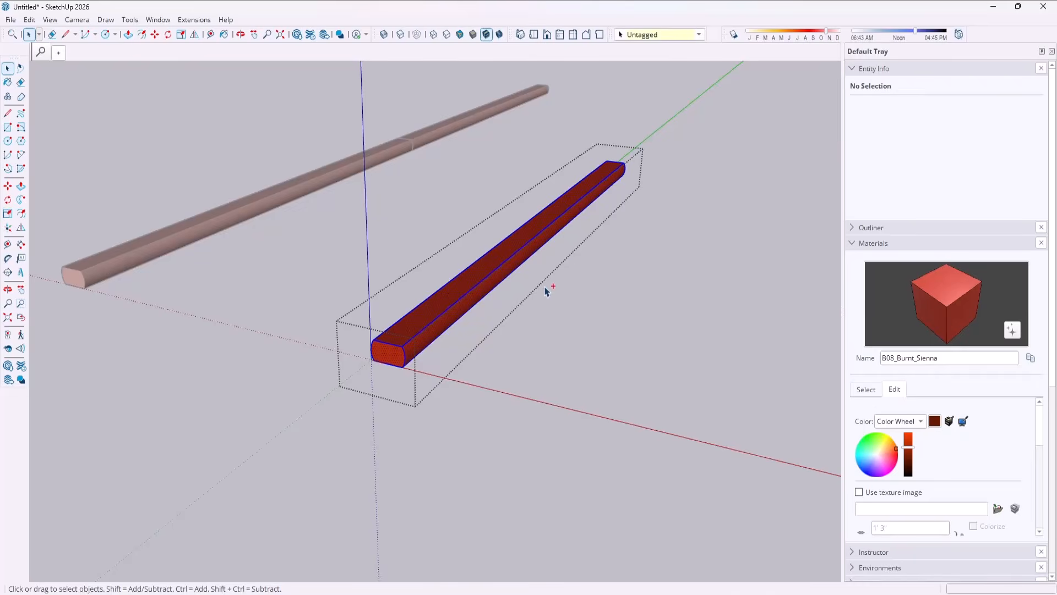
{"action": "left_click", "coordinate": [866, 388]}
{"action": "left_click", "coordinate": [1008, 388]}
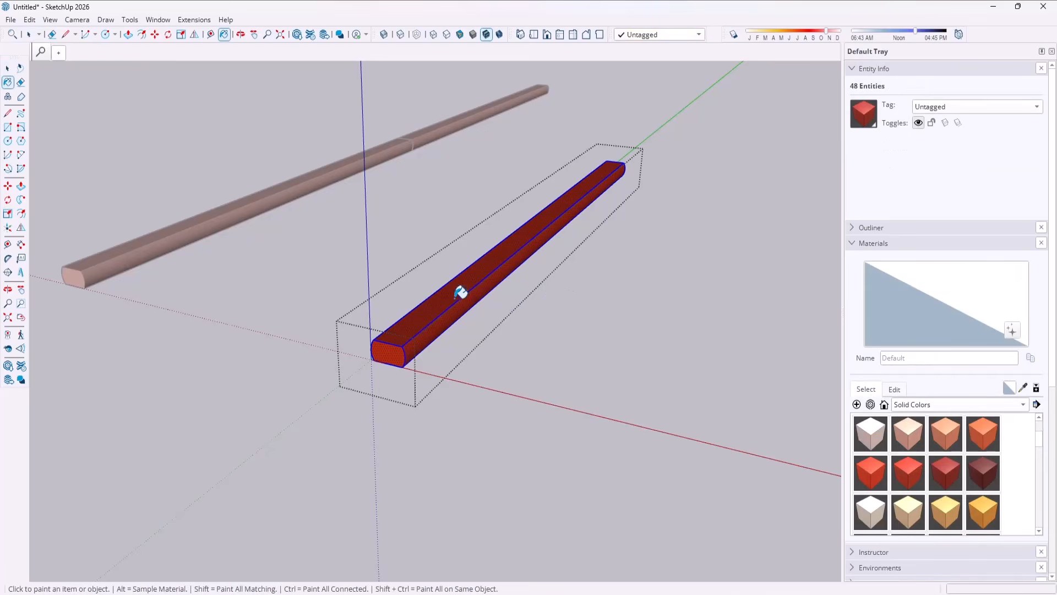
{"action": "left_click", "coordinate": [462, 289]}
{"action": "key", "text": "space"}
{"action": "left_click", "coordinate": [604, 284]}
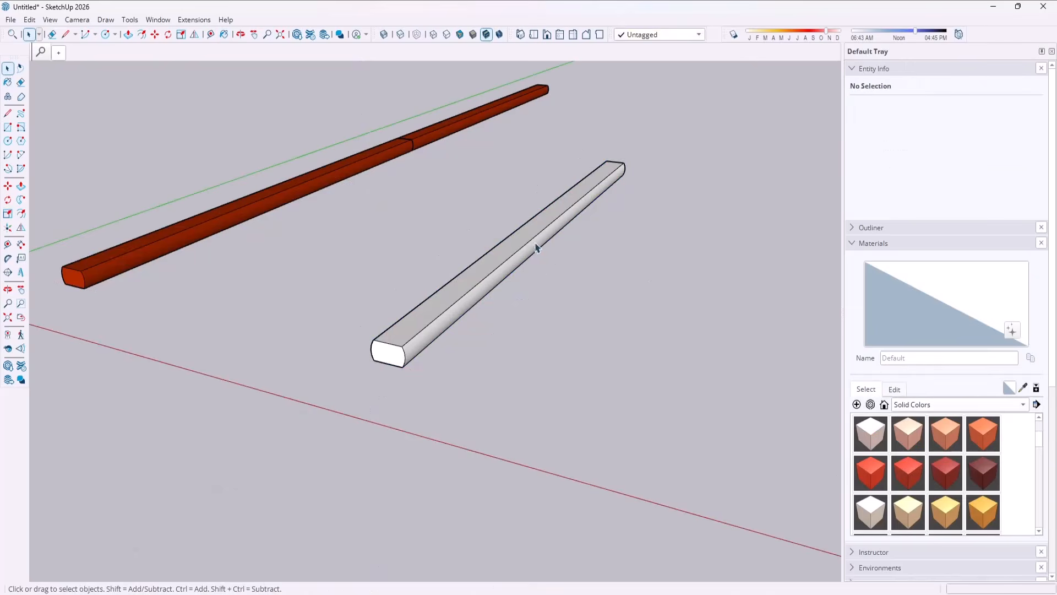
Switch the material library from Solid Colors to the Wood collection.
{"action": "middle_click_drag", "start_coordinate": [534, 245], "coordinate": [535, 239]}
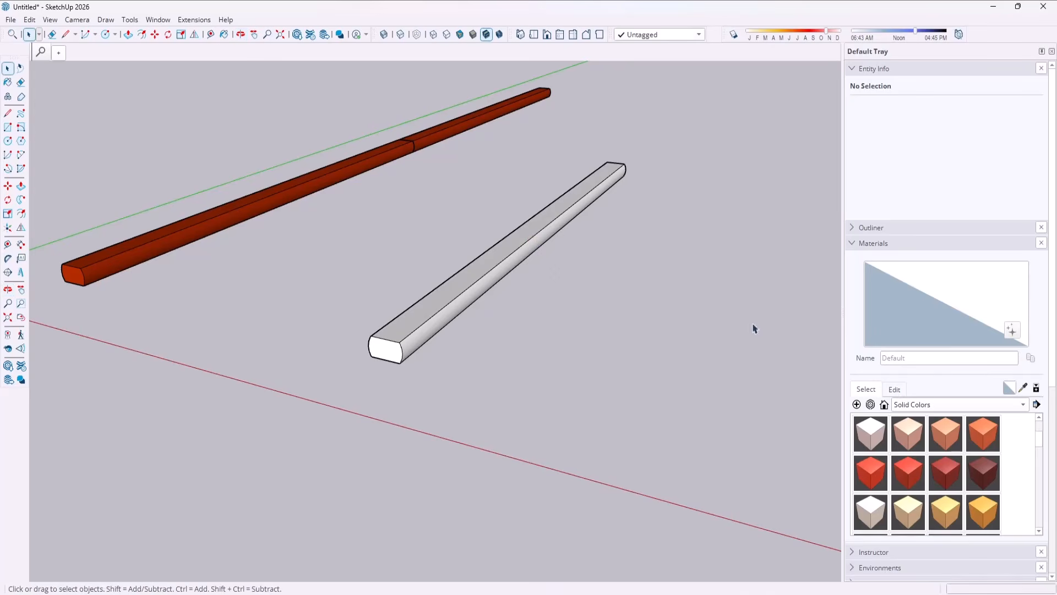
{"action": "left_click", "coordinate": [921, 404]}
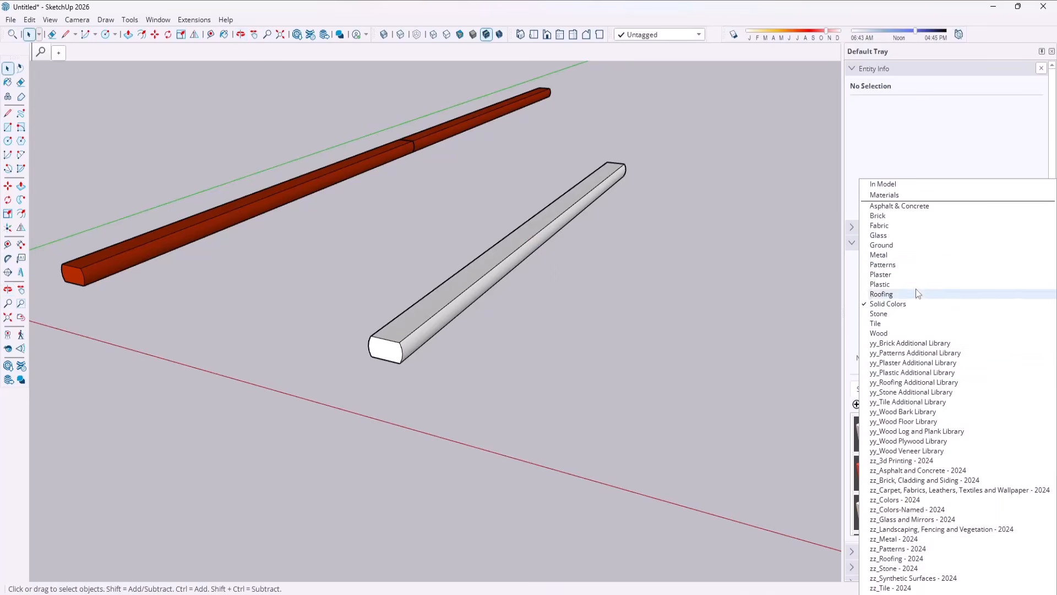
{"action": "left_click", "coordinate": [892, 333]}
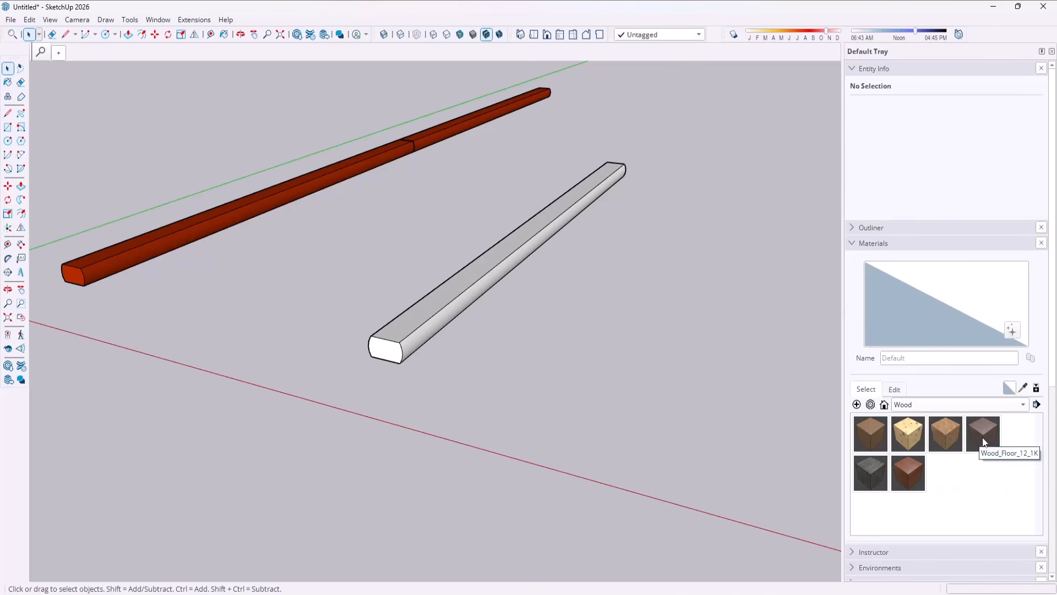
Download the Wood_Veneer_19_1K material from the SketchUp Wood Collection in 3D Warehouse.
{"action": "left_click", "coordinate": [870, 405]}
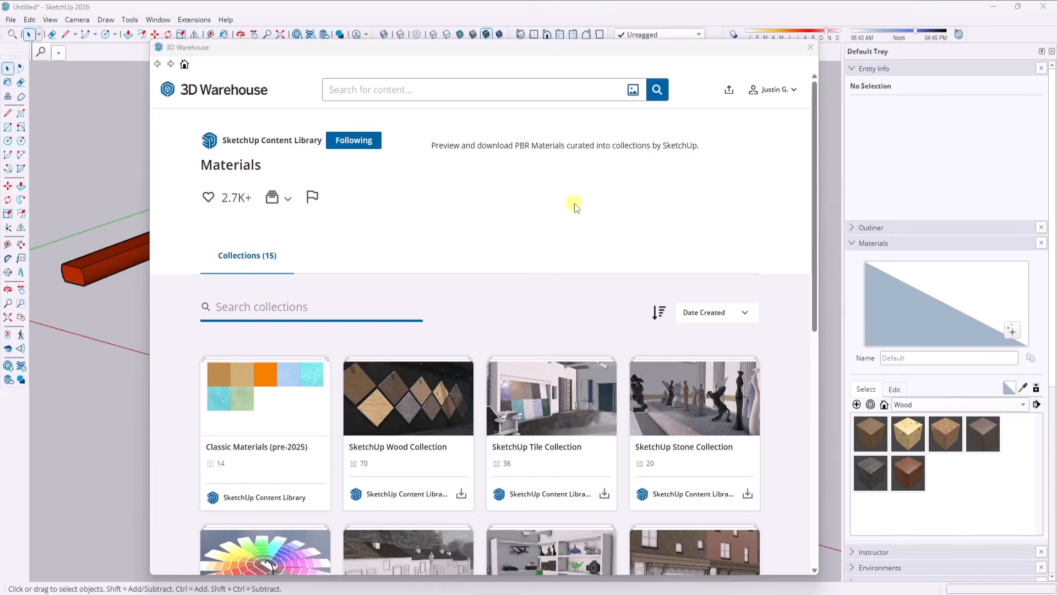
{"action": "scroll", "coordinate": [578, 206], "scroll_direction": "down", "scroll_amount": 1}
{"action": "left_click", "coordinate": [443, 326]}
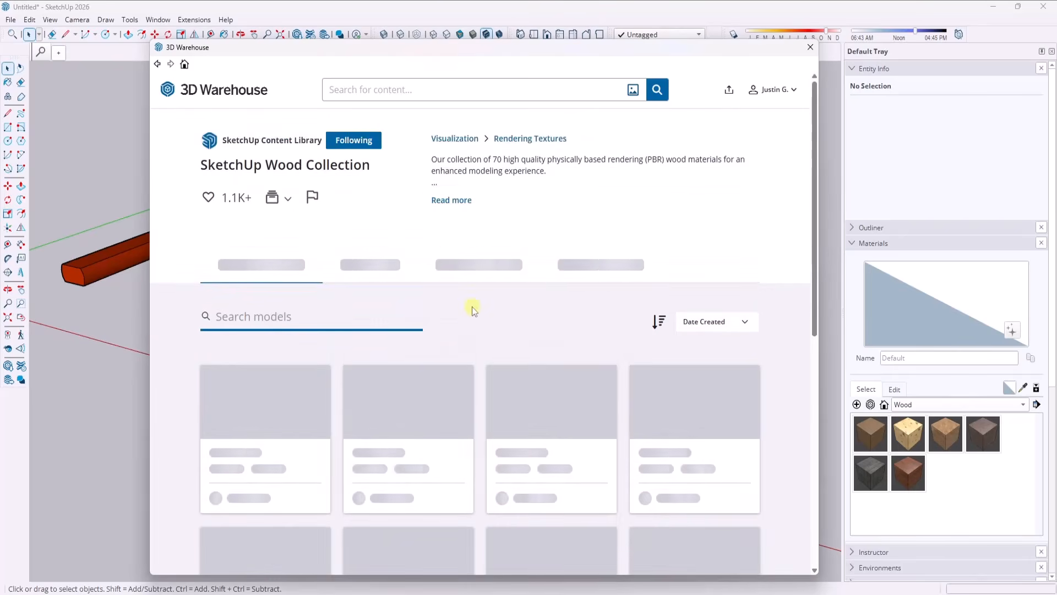
{"action": "scroll", "coordinate": [557, 315], "scroll_direction": "down", "scroll_amount": 9}
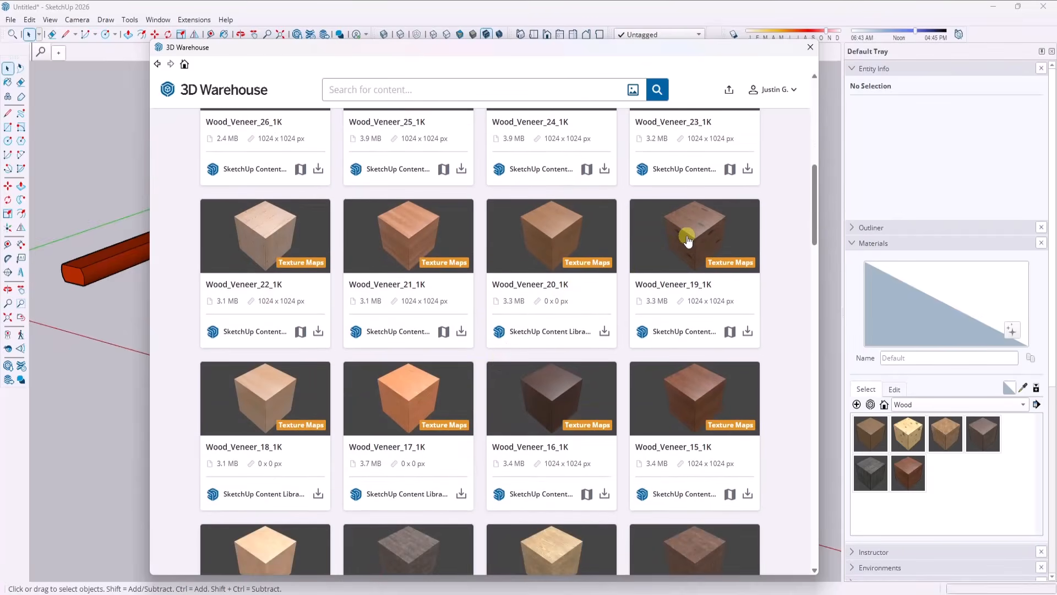
{"action": "left_click", "coordinate": [688, 239]}
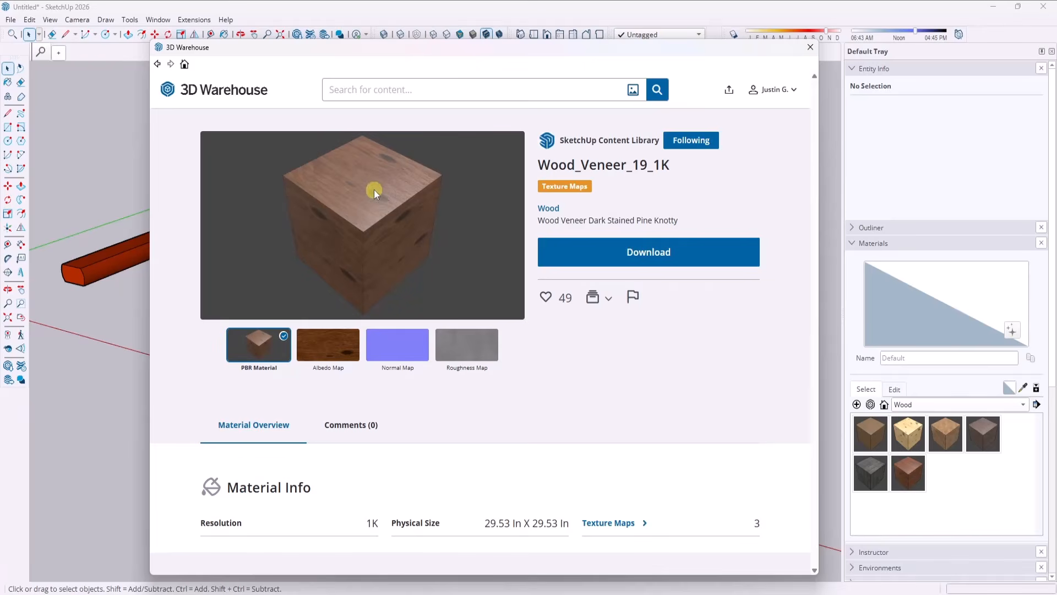
{"action": "left_click", "coordinate": [558, 250]}
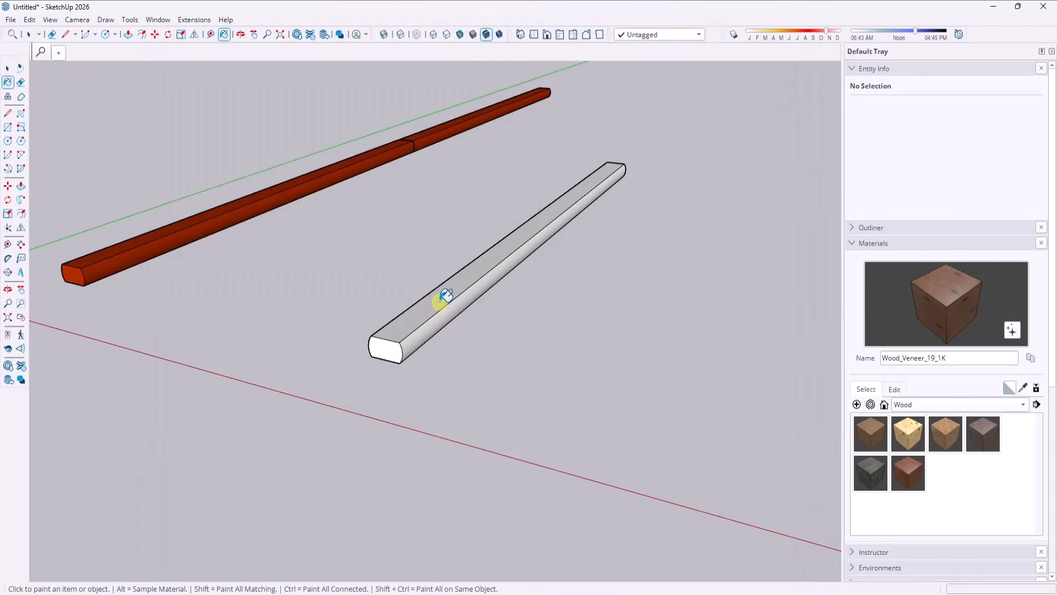
Try painting the separate timber as a whole group with Wood_Veneer_19_1K and inspect the grain.
{"action": "left_click", "coordinate": [446, 296]}
{"action": "scroll", "coordinate": [443, 302], "scroll_direction": "up", "scroll_amount": 6}
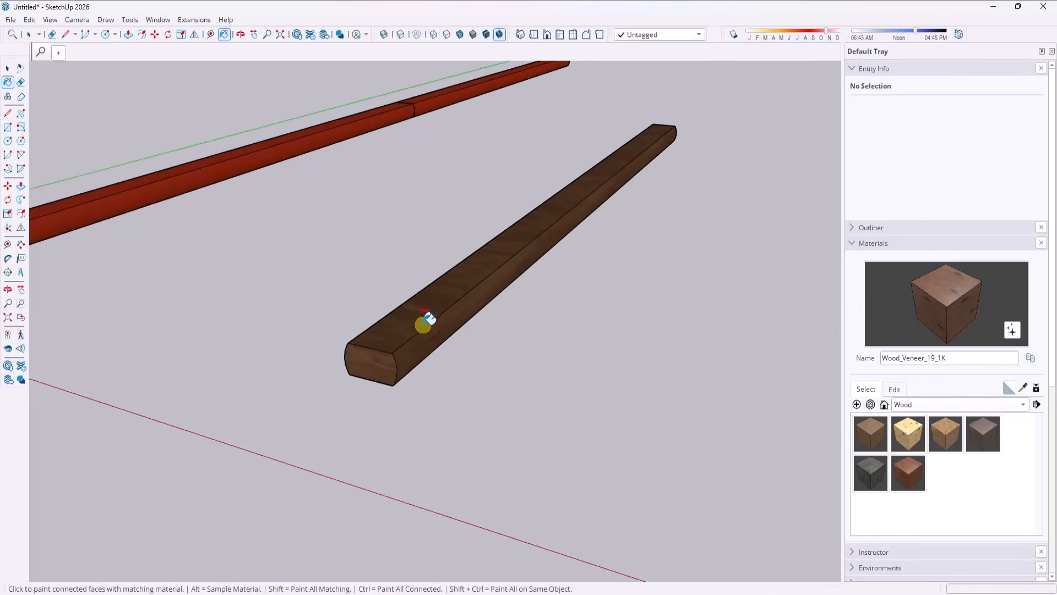
{"action": "scroll", "coordinate": [438, 302], "scroll_direction": "up", "scroll_amount": 4}
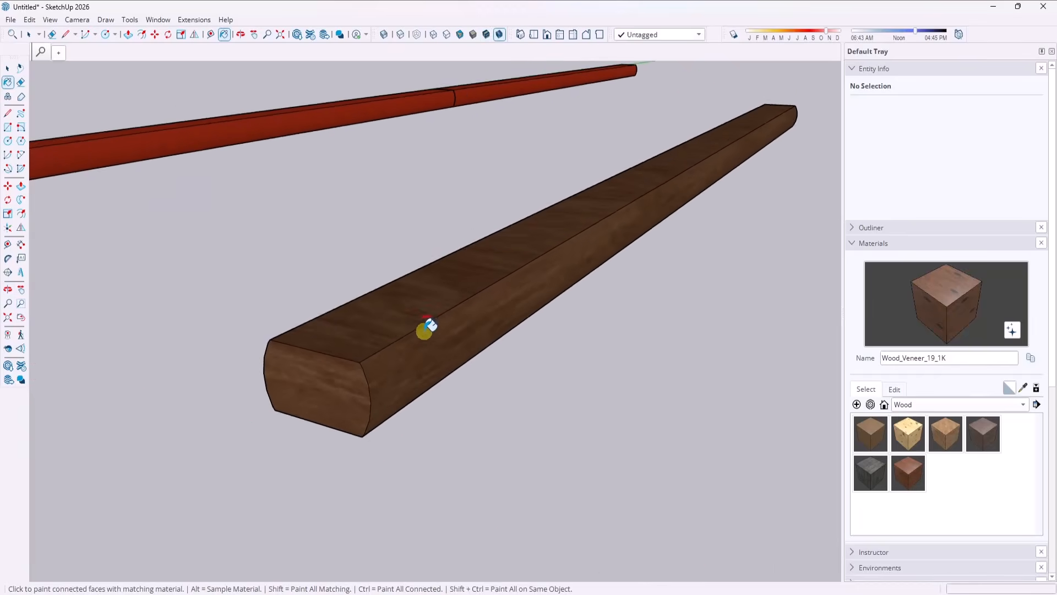
{"action": "scroll", "coordinate": [431, 331], "scroll_direction": "down", "scroll_amount": 2}
{"action": "middle_click_drag", "start_coordinate": [431, 332], "coordinate": [437, 302]}
{"action": "key", "text": "space"}
{"action": "left_click", "coordinate": [414, 315]}
{"action": "scroll", "coordinate": [413, 324], "scroll_direction": "down", "scroll_amount": 4}
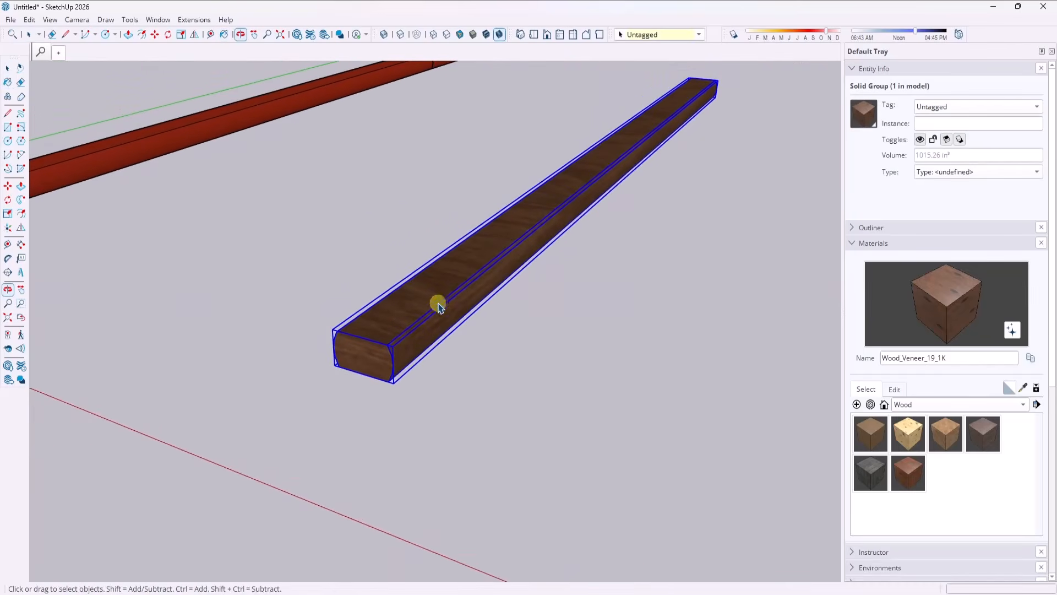
{"action": "scroll", "coordinate": [439, 299], "scroll_direction": "down", "scroll_amount": 3}
{"action": "scroll", "coordinate": [463, 291], "scroll_direction": "up", "scroll_amount": 3}
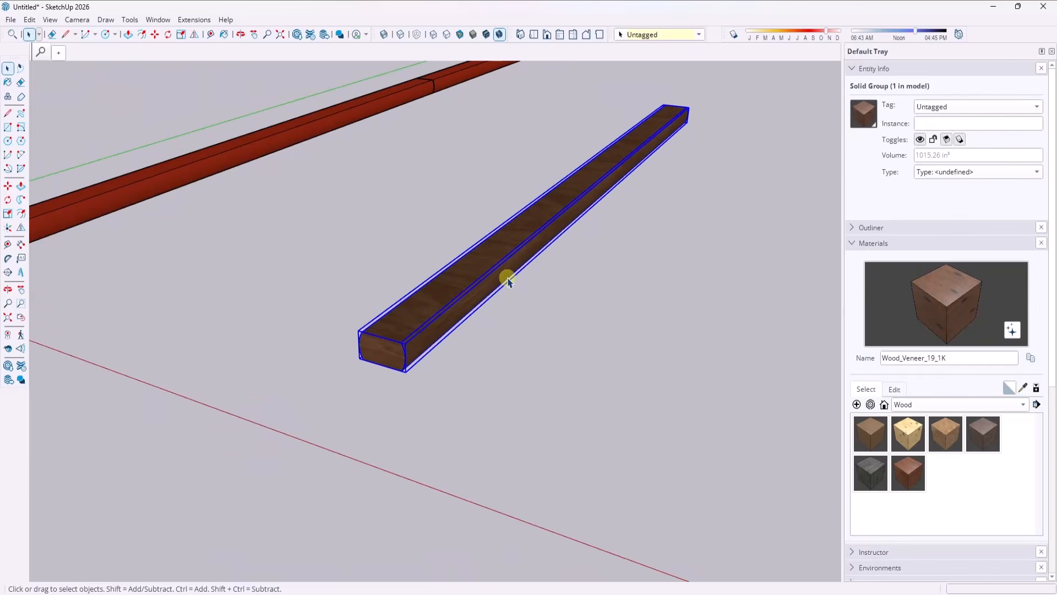
Undo the wood veneer painted on the timber group.
{"action": "key", "text": "ctrl+z"}
{"action": "scroll", "coordinate": [469, 365], "scroll_direction": "down", "scroll_amount": 3}
{"action": "scroll", "coordinate": [602, 188], "scroll_direction": "up", "scroll_amount": 4}
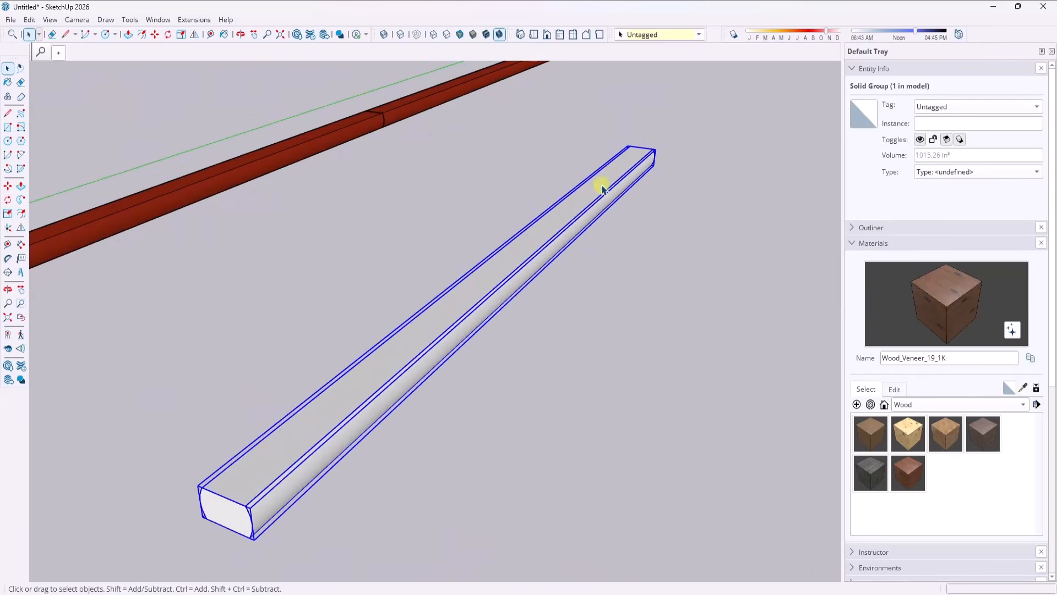
Open the separate timber group for editing and paint its top face with Wood_Veneer_19_1K.
{"action": "double_click", "coordinate": [577, 207]}
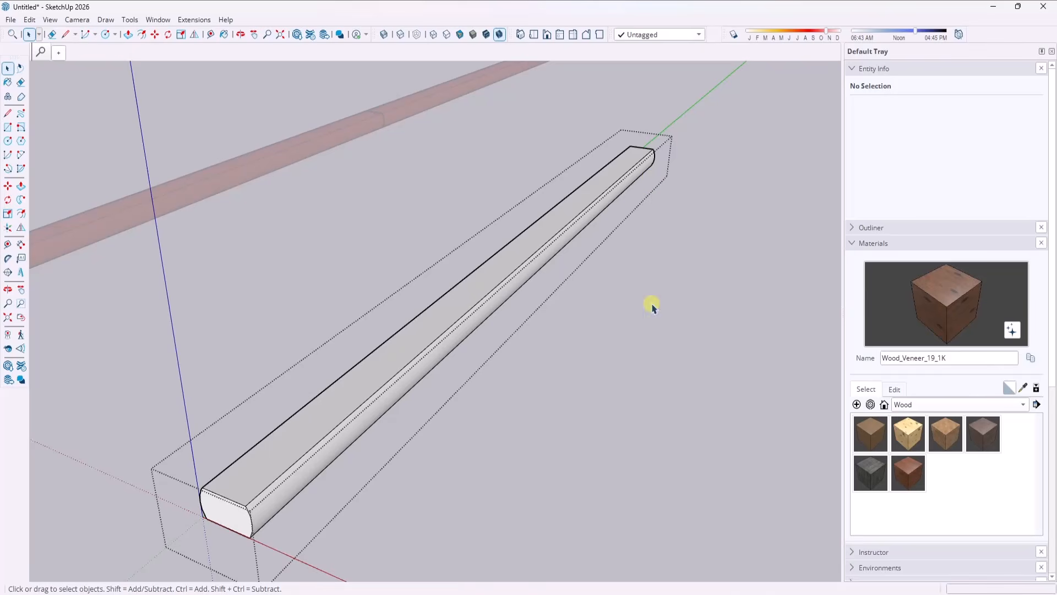
{"action": "left_click", "coordinate": [934, 297]}
{"action": "left_click", "coordinate": [373, 370]}
{"action": "scroll", "coordinate": [441, 330], "scroll_direction": "down", "scroll_amount": 3}
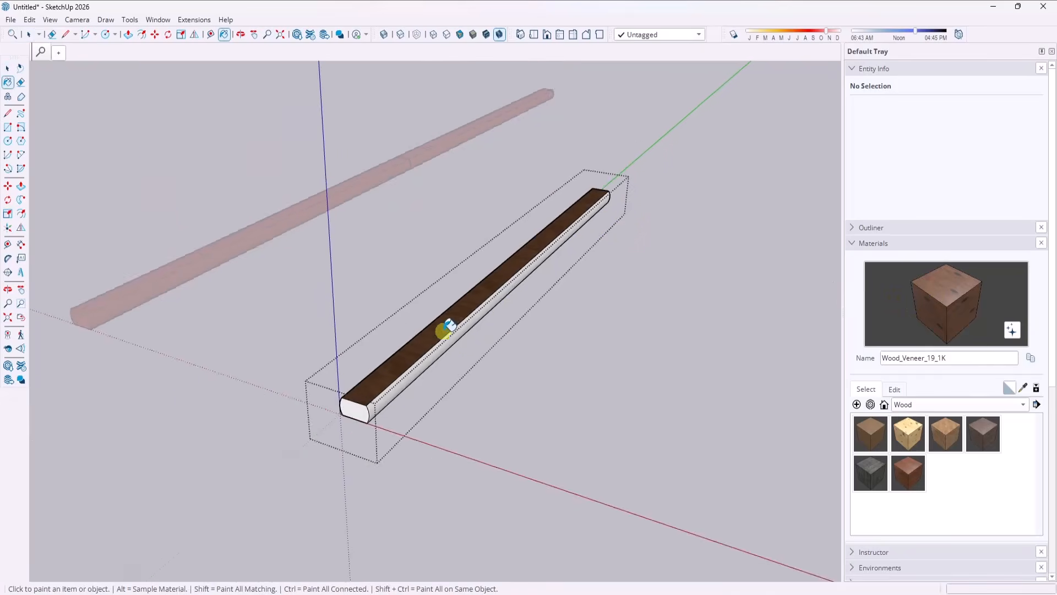
{"action": "scroll", "coordinate": [403, 380], "scroll_direction": "up", "scroll_amount": 3}
{"action": "mouse_move", "coordinate": [404, 380]}
{"action": "middle_mouse_down"}
{"action": "mouse_move", "coordinate": [408, 332]}
{"action": "mouse_move", "coordinate": [507, 390]}
{"action": "mouse_move", "coordinate": [650, 396]}
{"action": "mouse_move", "coordinate": [465, 402]}
{"action": "mouse_move", "coordinate": [415, 378]}
{"action": "mouse_move", "coordinate": [406, 351]}
{"action": "middle_mouse_up"}
{"action": "scroll", "coordinate": [507, 282], "scroll_direction": "down", "scroll_amount": 1}
{"action": "scroll", "coordinate": [441, 309], "scroll_direction": "up", "scroll_amount": 2}
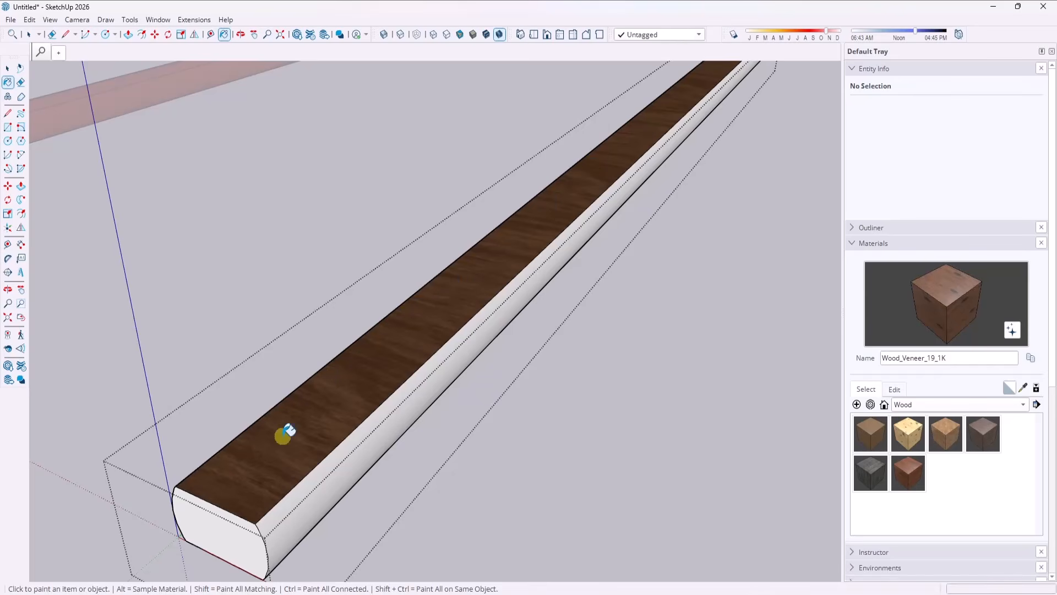
{"action": "key", "text": "space"}
Paint the timber's rounded long side with Wood_Veneer_19_1K.
{"action": "scroll", "coordinate": [326, 392], "scroll_direction": "down", "scroll_amount": 3}
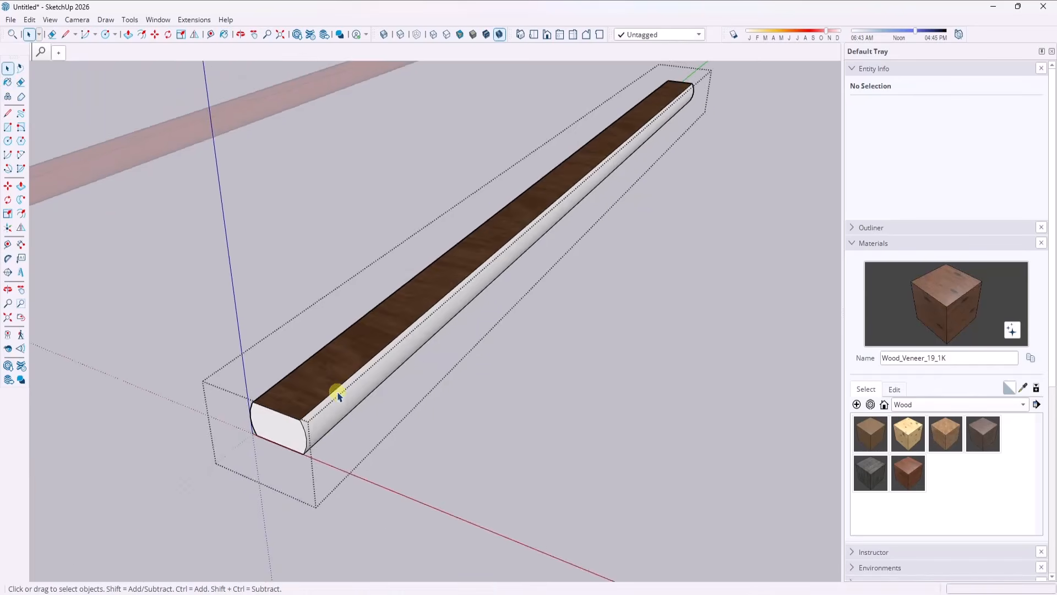
{"action": "mouse_move", "coordinate": [337, 394]}
{"action": "middle_mouse_down"}
{"action": "mouse_move", "coordinate": [332, 374]}
{"action": "mouse_move", "coordinate": [352, 397]}
{"action": "middle_mouse_up"}
{"action": "key", "text": "b"}
{"action": "left_click", "coordinate": [375, 410]}
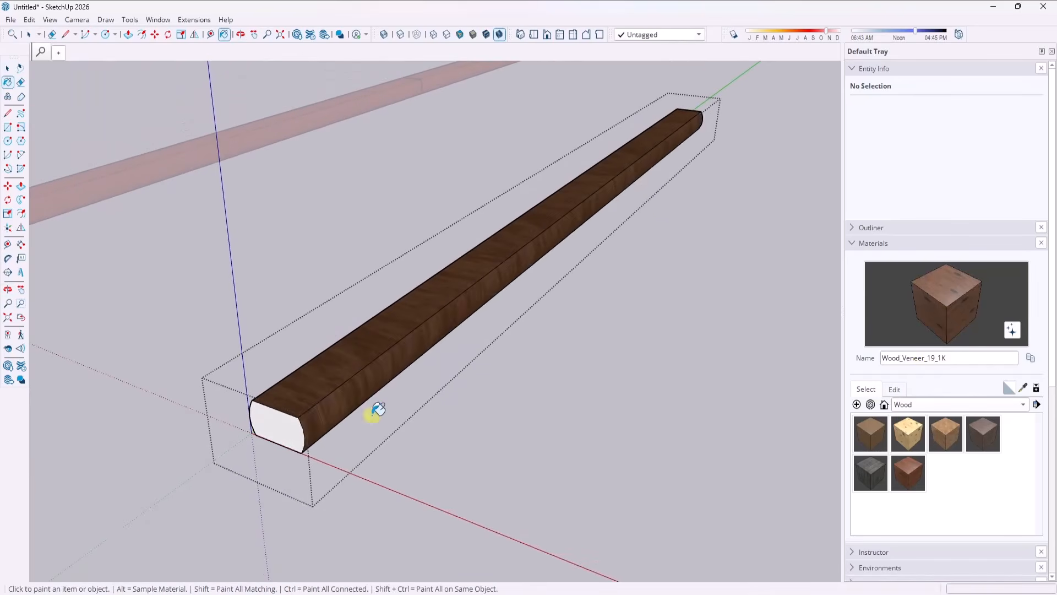
{"action": "scroll", "coordinate": [328, 407], "scroll_direction": "up", "scroll_amount": 3}
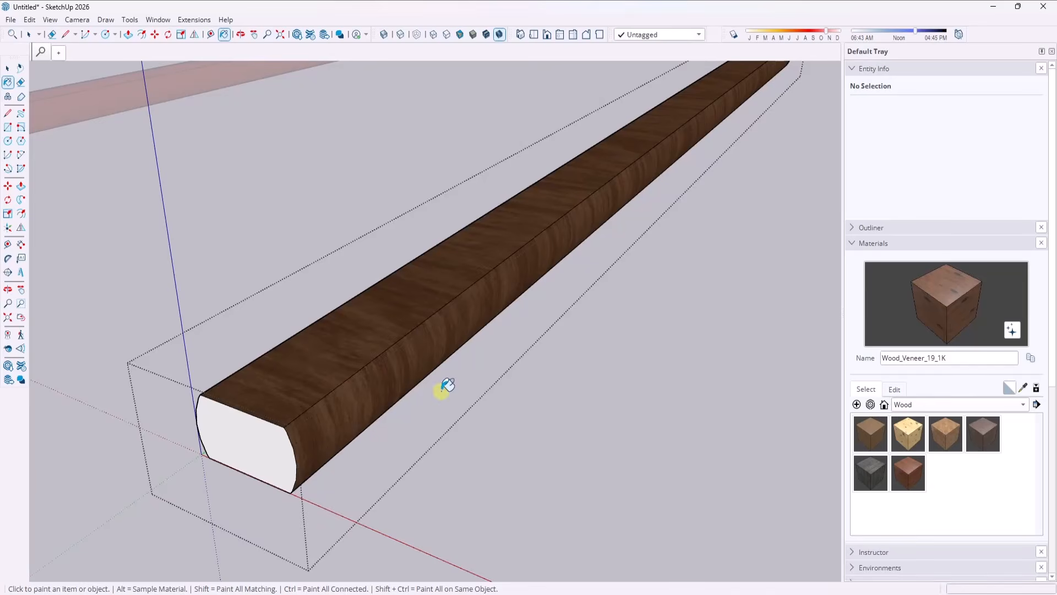
{"action": "scroll", "coordinate": [440, 385], "scroll_direction": "down", "scroll_amount": 3}
Rotate the wood texture on the timber's top face by 90 degrees so the grain runs lengthwise, and shift its position.
{"action": "key", "text": "space"}
{"action": "scroll", "coordinate": [385, 374], "scroll_direction": "up", "scroll_amount": 3}
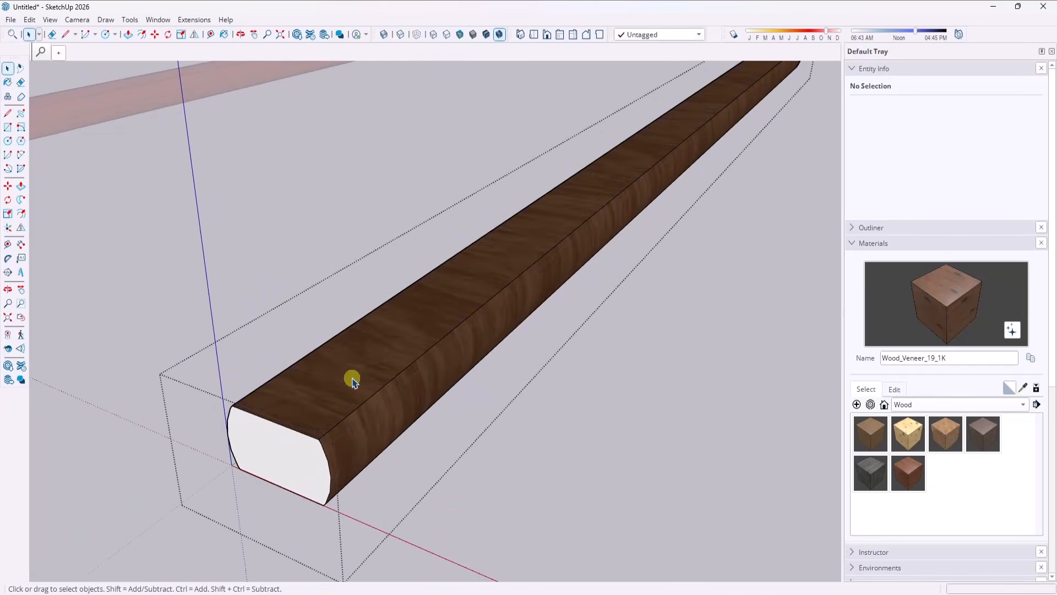
{"action": "right_click", "coordinate": [334, 382]}
{"action": "left_click", "coordinate": [341, 395]}
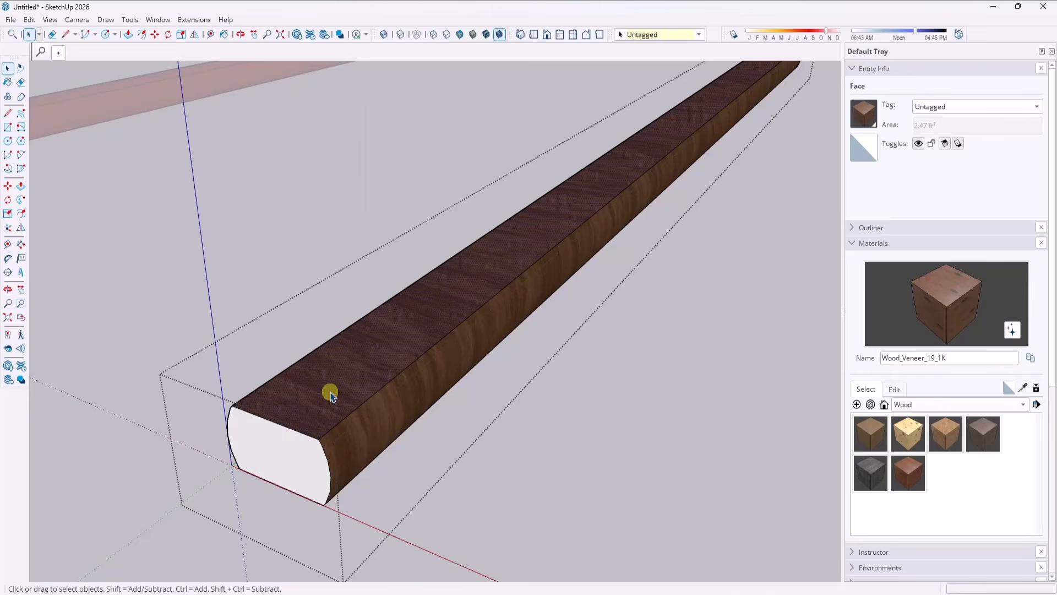
{"action": "right_click", "coordinate": [330, 395]}
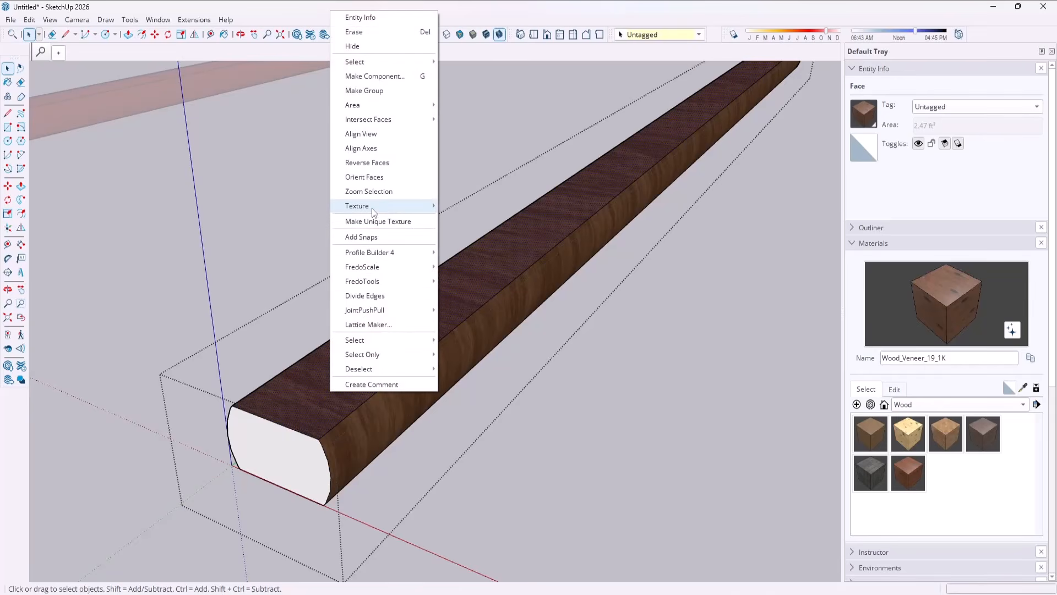
{"action": "mouse_move", "coordinate": [372, 212]}
{"action": "left_click", "coordinate": [469, 206]}
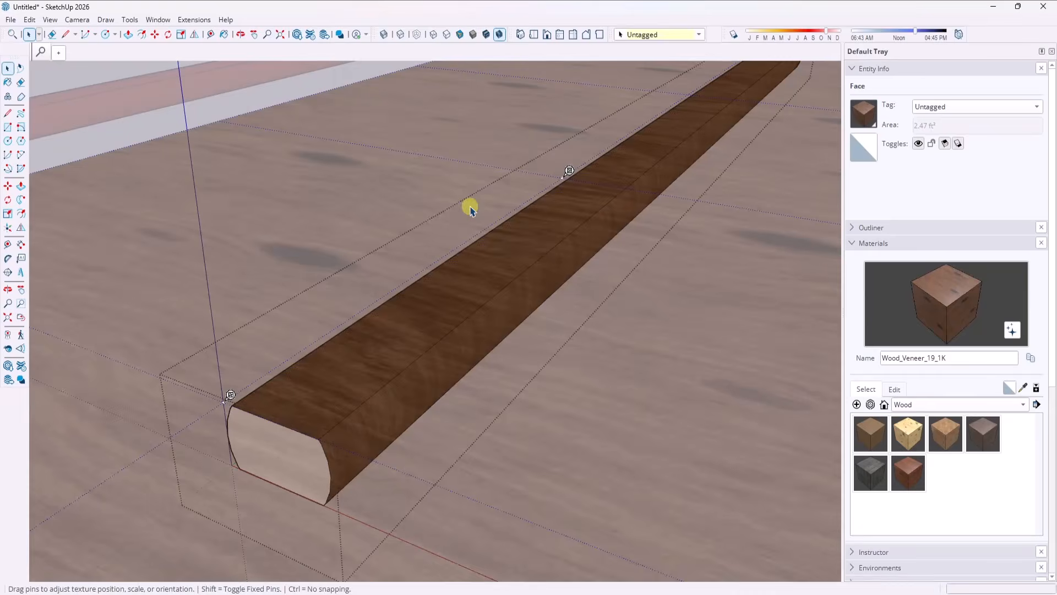
{"action": "right_click", "coordinate": [418, 330]}
{"action": "mouse_move", "coordinate": [451, 378]}
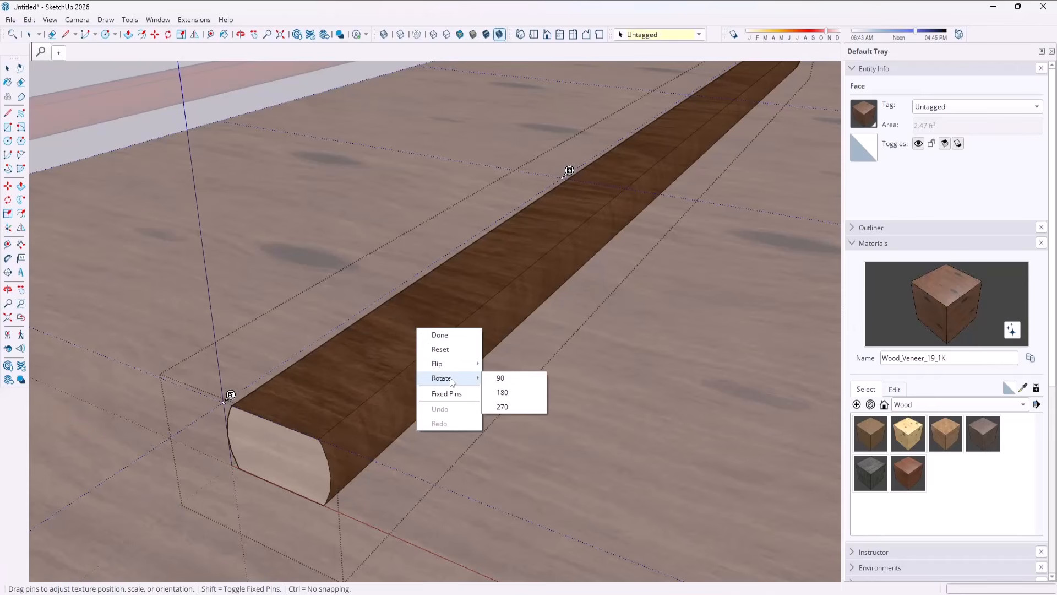
{"action": "left_click", "coordinate": [513, 376]}
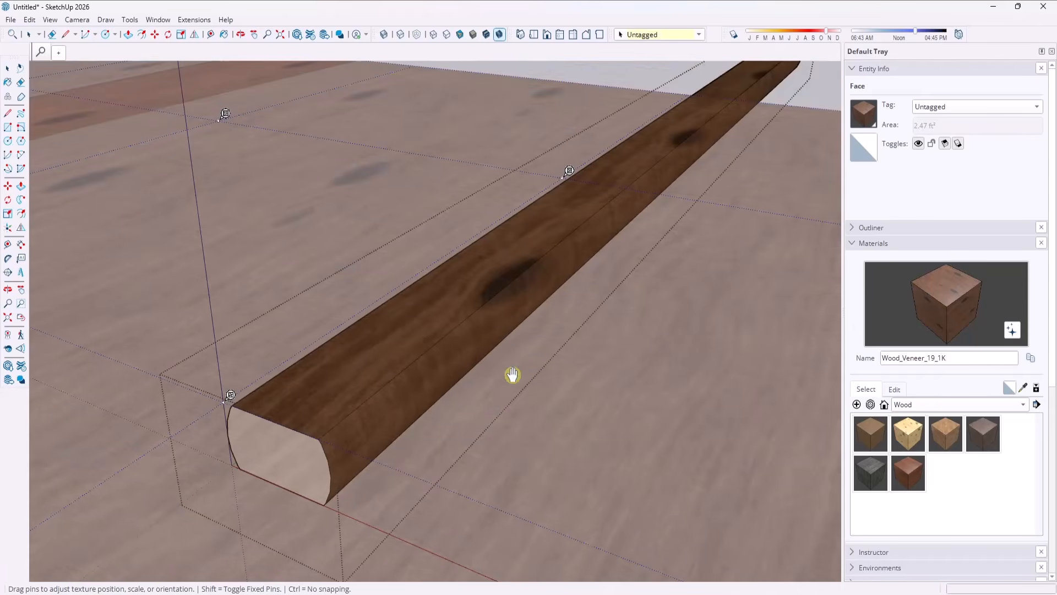
{"action": "left_click_drag", "start_coordinate": [451, 295], "coordinate": [422, 283]}
{"action": "key", "text": "Return"}
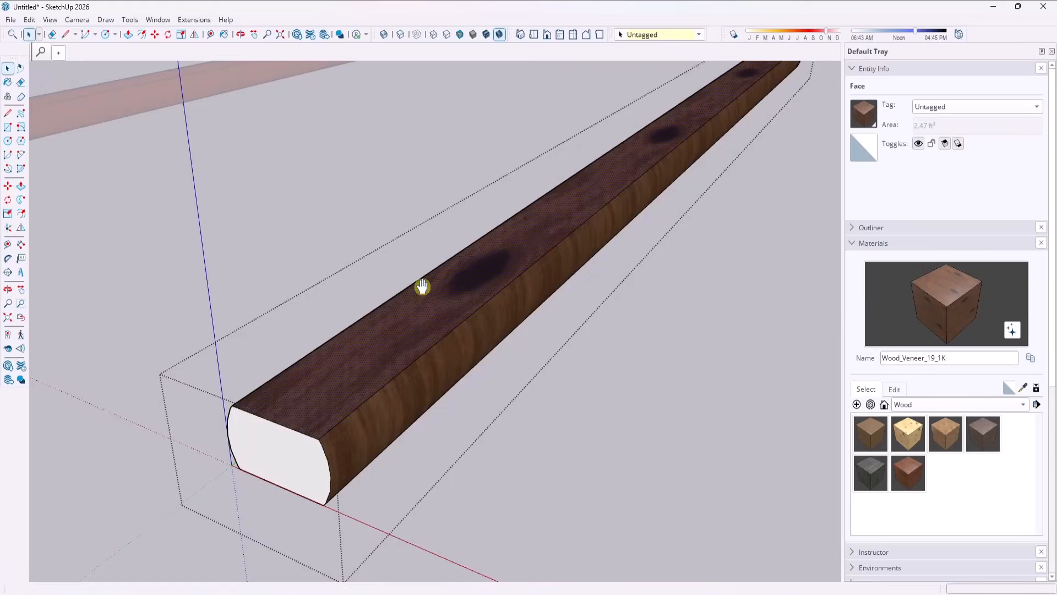
Sample the rotated wood texture from the top face and paint the timber's rounded long side and underside with it.
{"action": "scroll", "coordinate": [358, 308], "scroll_direction": "down", "scroll_amount": 3}
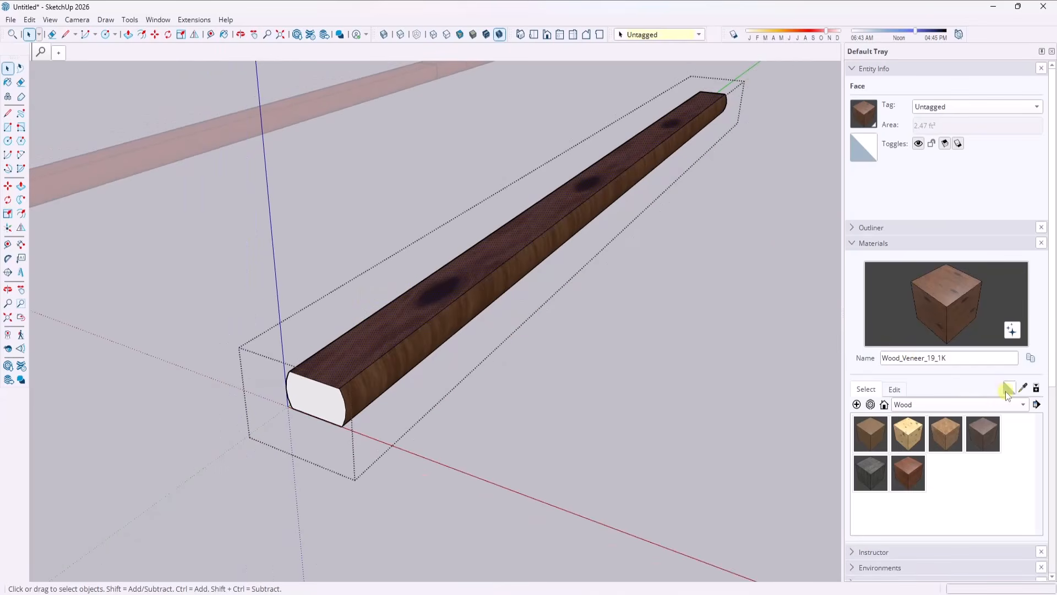
{"action": "left_click", "coordinate": [1021, 390]}
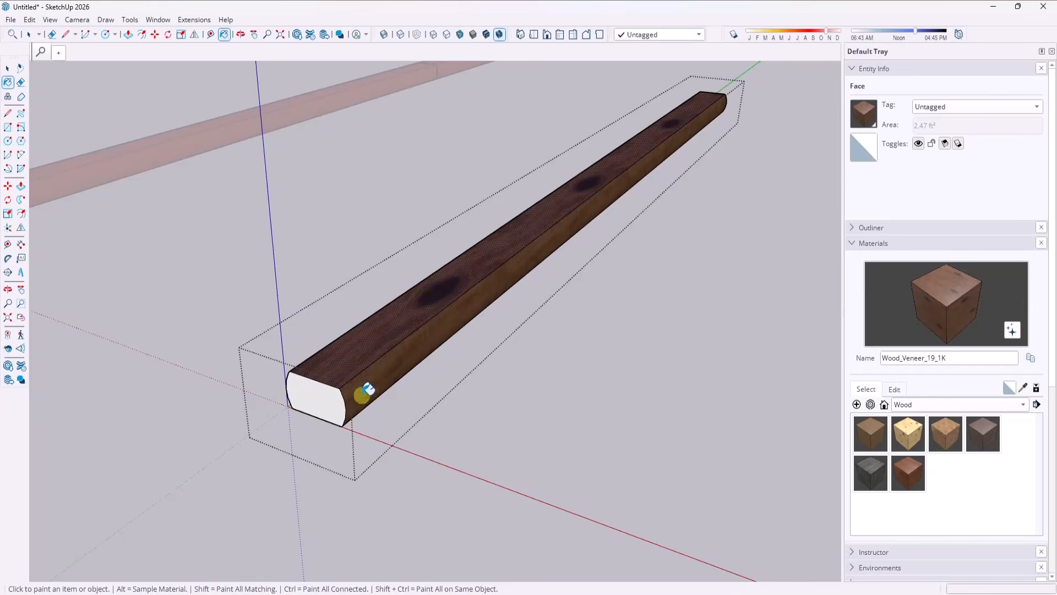
{"action": "middle_click_drag", "start_coordinate": [364, 392], "coordinate": [345, 401]}
{"action": "mouse_move", "coordinate": [489, 436]}
{"action": "middle_mouse_down"}
{"action": "mouse_move", "coordinate": [524, 420]}
{"action": "mouse_move", "coordinate": [224, 402]}
{"action": "mouse_move", "coordinate": [477, 246]}
{"action": "middle_mouse_up"}
{"action": "scroll", "coordinate": [208, 245], "scroll_direction": "up", "scroll_amount": 5}
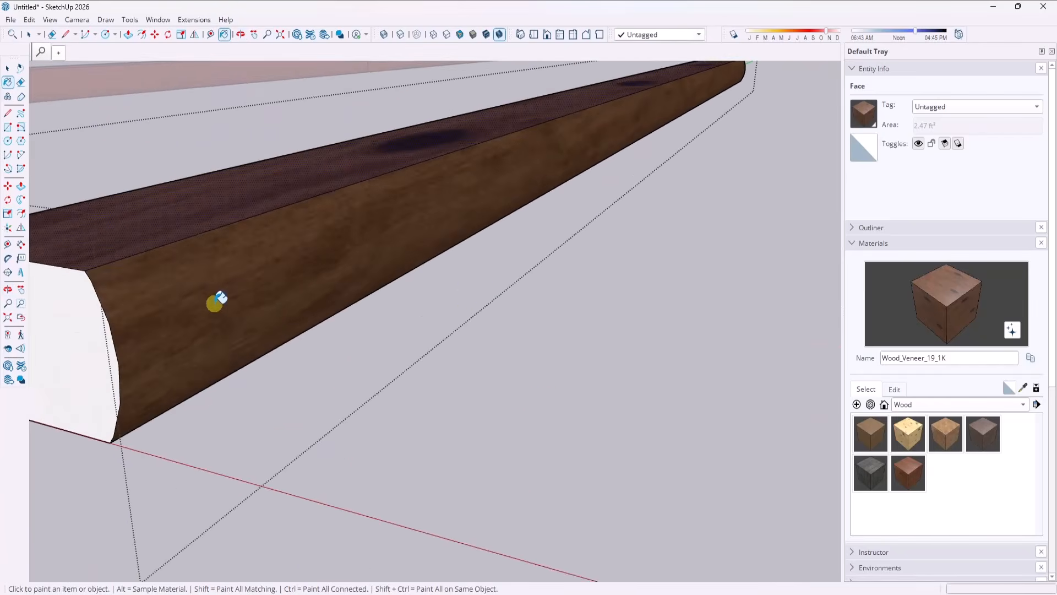
{"action": "scroll", "coordinate": [466, 292], "scroll_direction": "down", "scroll_amount": 5}
{"action": "middle_click_drag", "start_coordinate": [464, 281], "coordinate": [424, 231]}
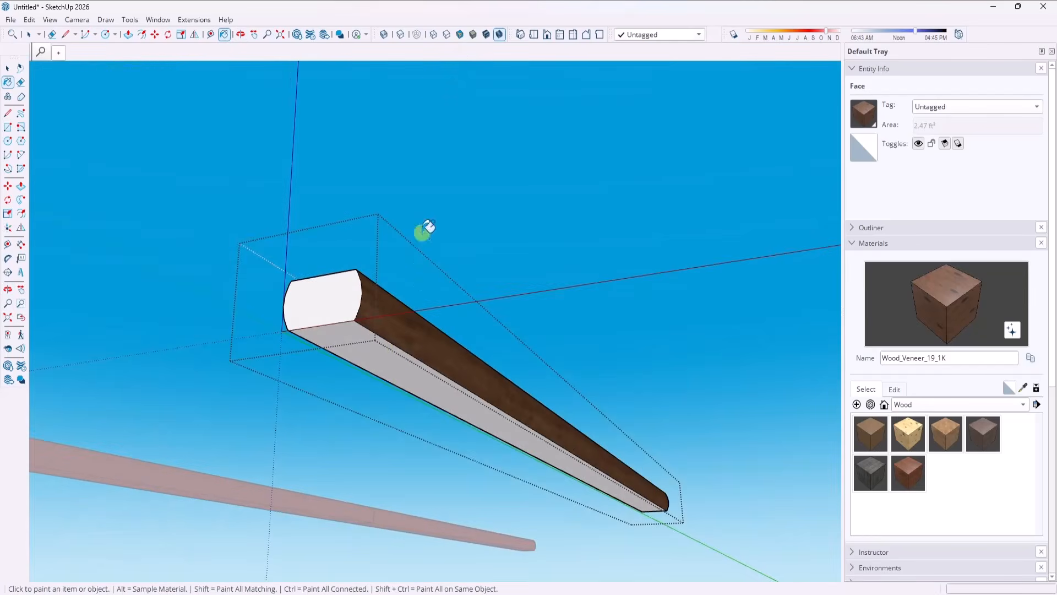
{"action": "left_click", "coordinate": [397, 347]}
{"action": "mouse_move", "coordinate": [455, 380]}
{"action": "middle_mouse_down"}
{"action": "mouse_move", "coordinate": [429, 523]}
{"action": "mouse_move", "coordinate": [390, 368]}
{"action": "mouse_move", "coordinate": [354, 302]}
{"action": "mouse_move", "coordinate": [479, 490]}
{"action": "mouse_move", "coordinate": [460, 379]}
{"action": "middle_mouse_up"}
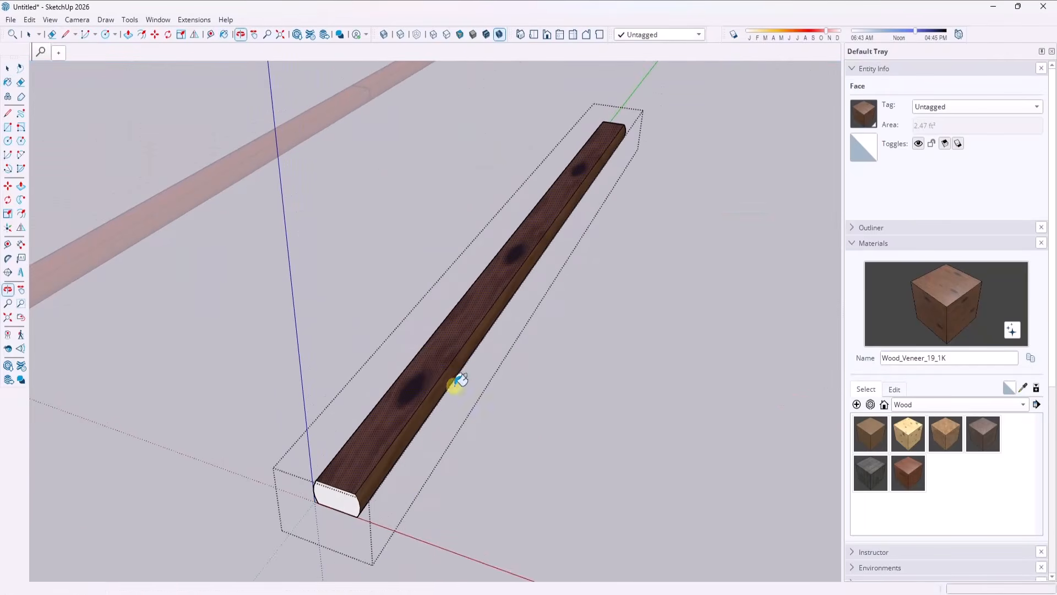
Shift the top face's wood texture so the dark knots lie off the timber, and close the group.
{"action": "key", "text": "space"}
{"action": "right_click", "coordinate": [426, 372]}
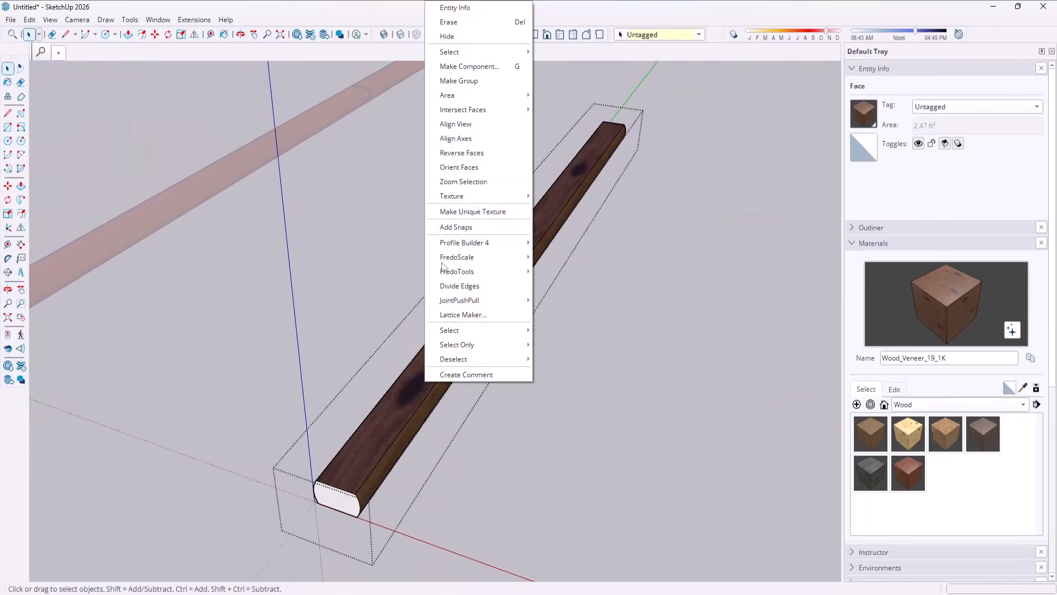
{"action": "mouse_move", "coordinate": [455, 197]}
{"action": "left_click", "coordinate": [553, 196]}
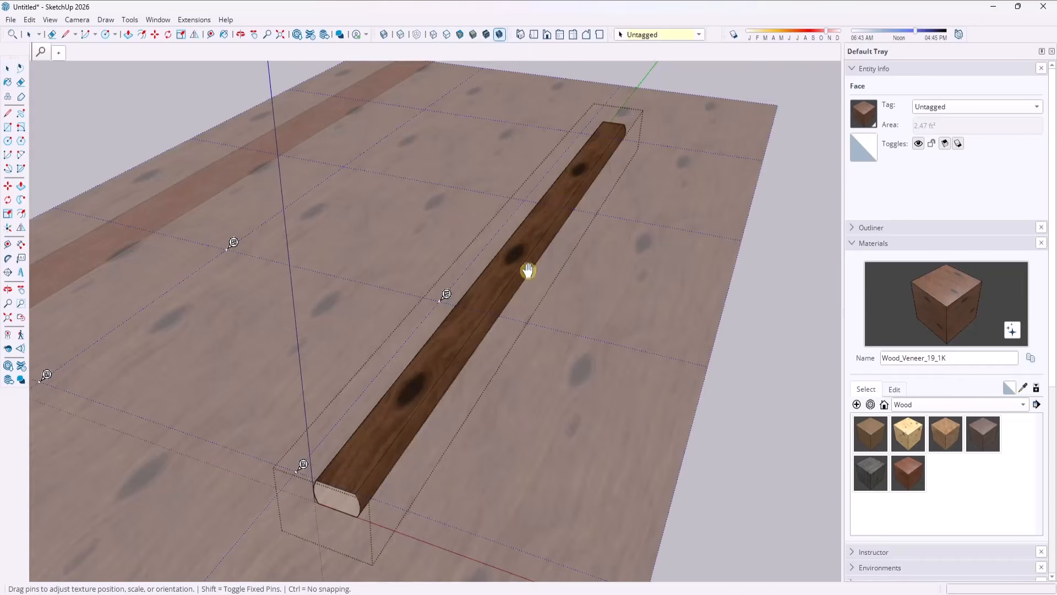
{"action": "left_click_drag", "start_coordinate": [528, 270], "coordinate": [430, 318]}
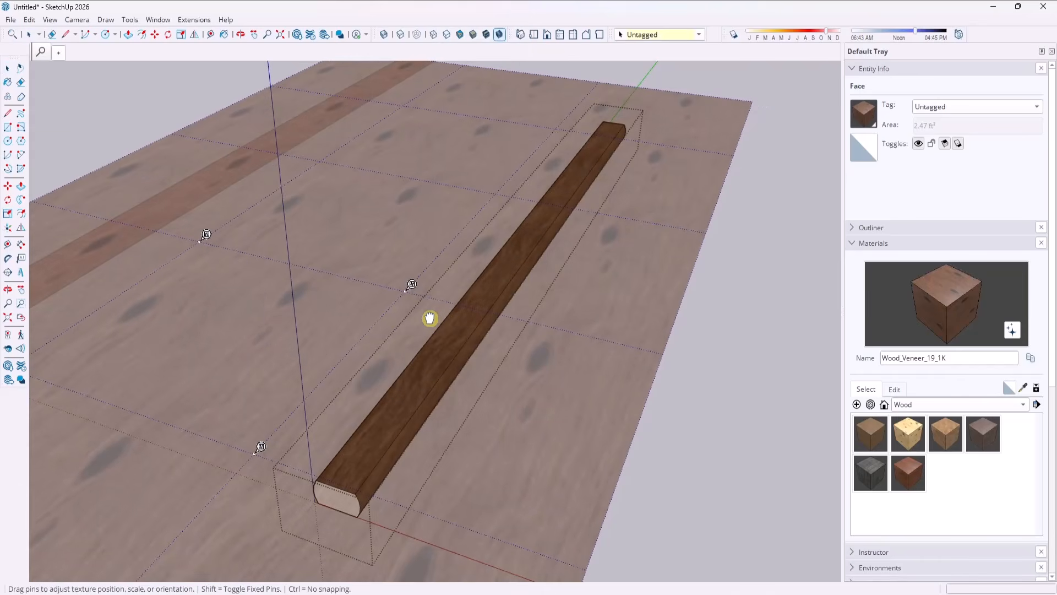
{"action": "key", "text": "Return"}
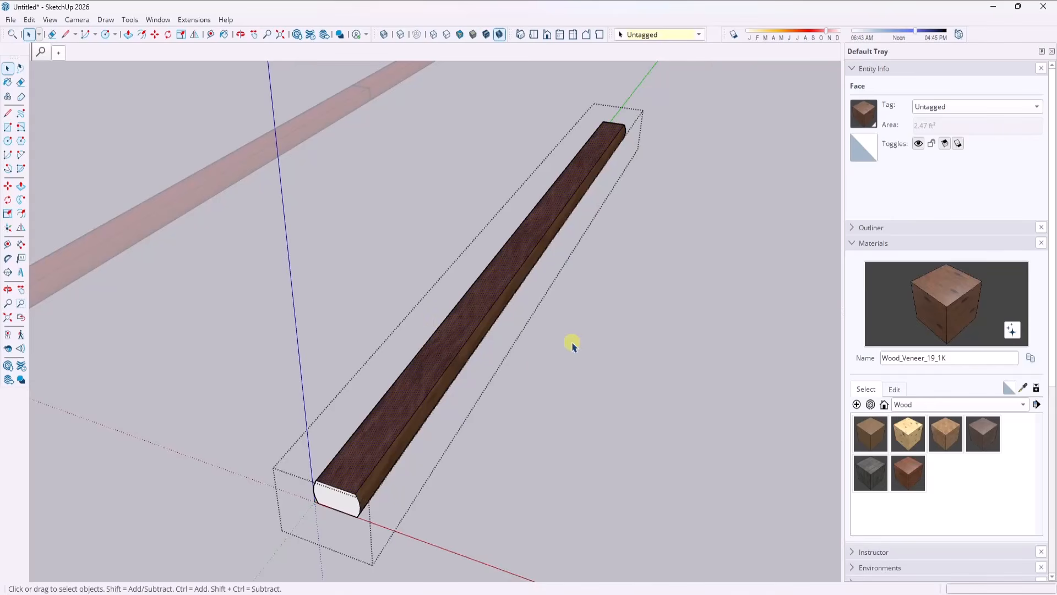
{"action": "middle_click_drag", "start_coordinate": [536, 369], "coordinate": [430, 268]}
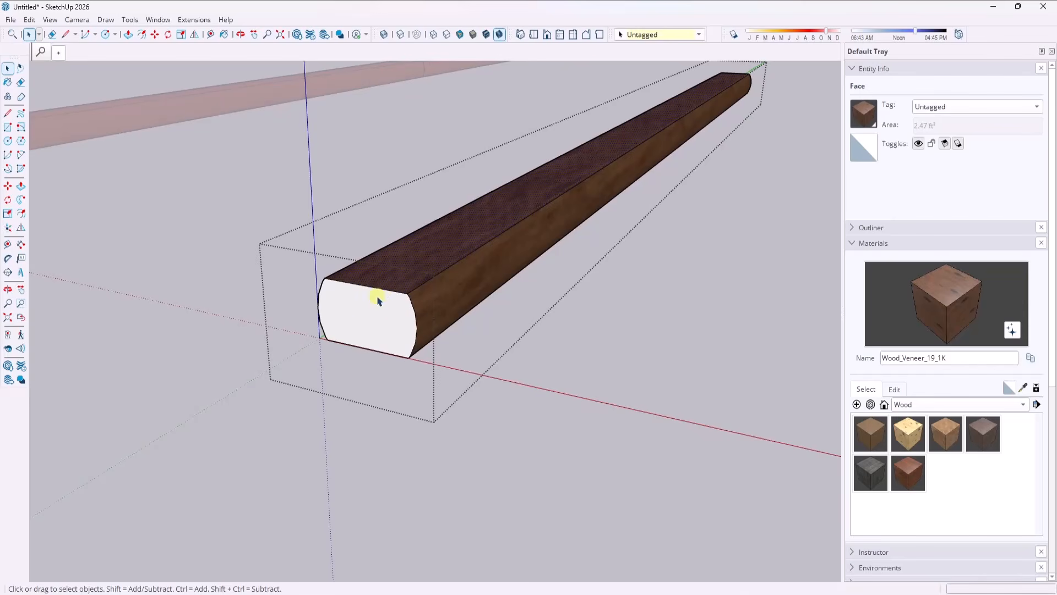
{"action": "middle_click_drag", "start_coordinate": [479, 259], "coordinate": [547, 396]}
{"action": "left_click", "coordinate": [546, 395]}
Copy the wood-textured timber group about 3' 8 1/2" along the red axis.
{"action": "scroll", "coordinate": [457, 341], "scroll_direction": "down", "scroll_amount": 3}
{"action": "scroll", "coordinate": [457, 257], "scroll_direction": "up", "scroll_amount": 4}
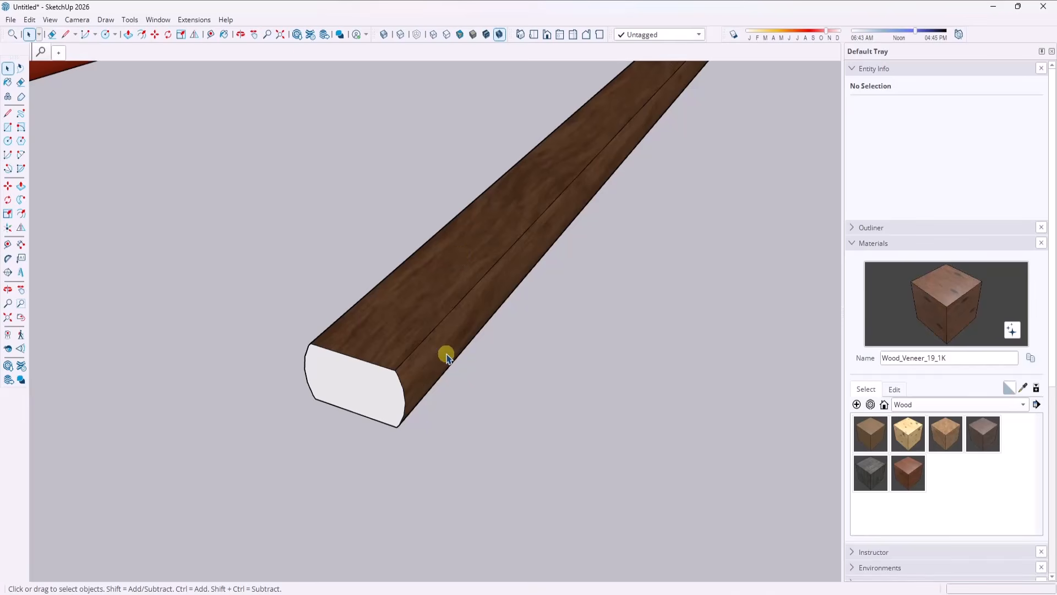
{"action": "middle_click_drag", "start_coordinate": [444, 354], "coordinate": [385, 329]}
{"action": "scroll", "coordinate": [384, 329], "scroll_direction": "up", "scroll_amount": 2}
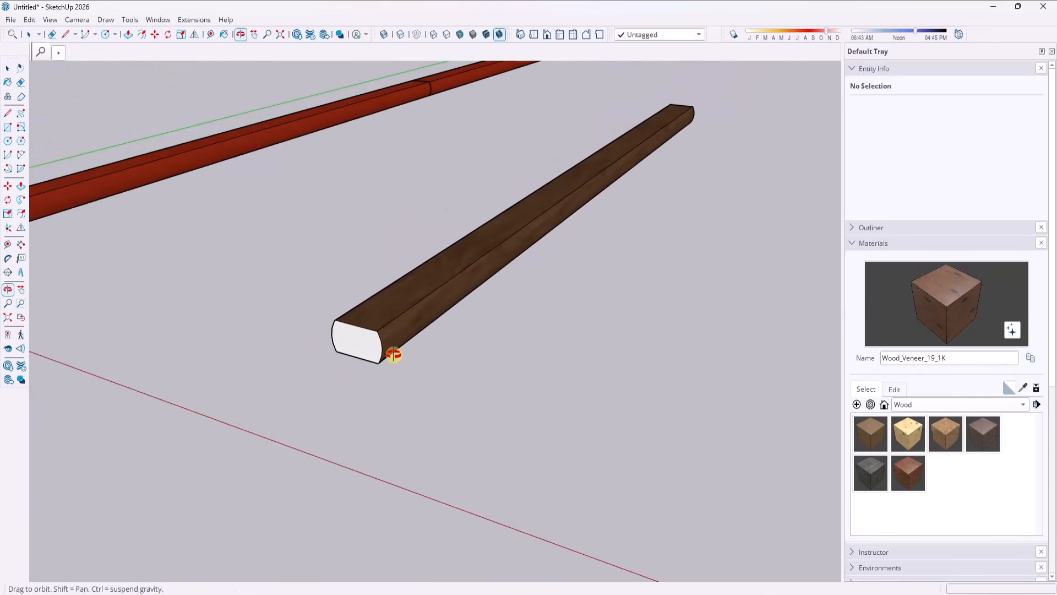
{"action": "key", "text": "space"}
{"action": "scroll", "coordinate": [347, 366], "scroll_direction": "up", "scroll_amount": 2}
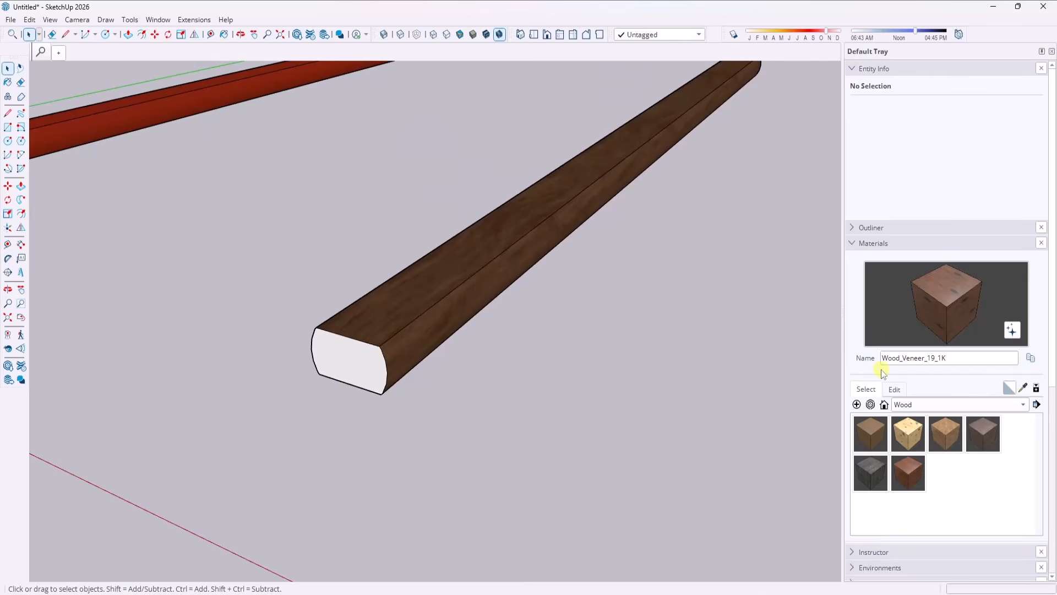
{"action": "left_click", "coordinate": [474, 285]}
{"action": "scroll", "coordinate": [329, 322], "scroll_direction": "down", "scroll_amount": 2}
{"action": "scroll", "coordinate": [329, 322], "scroll_direction": "down", "scroll_amount": 3}
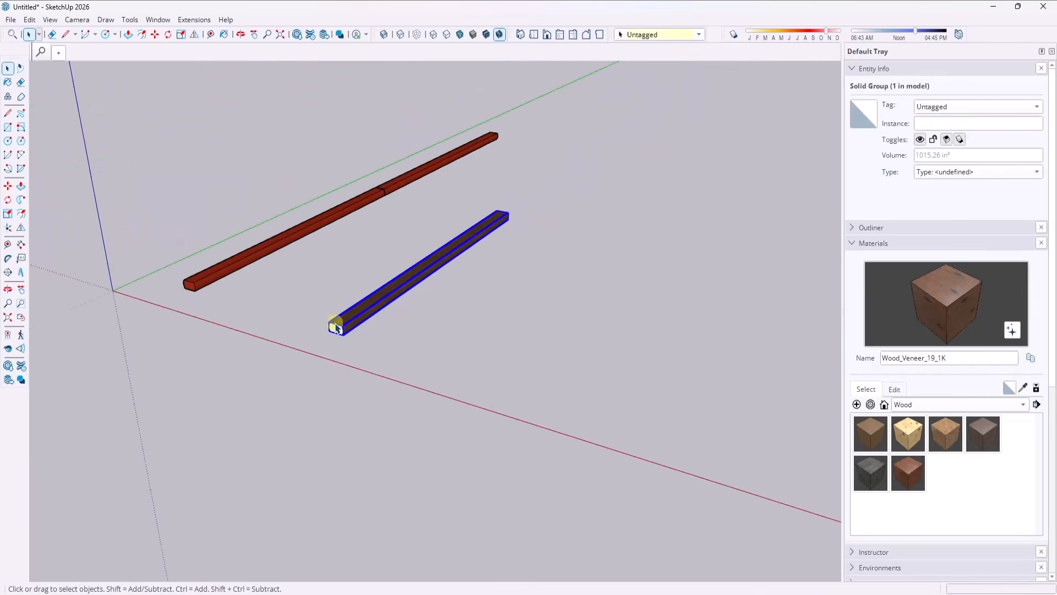
{"action": "key", "text": "m"}
{"action": "key", "text": "ctrl"}
{"action": "left_click", "coordinate": [340, 327]}
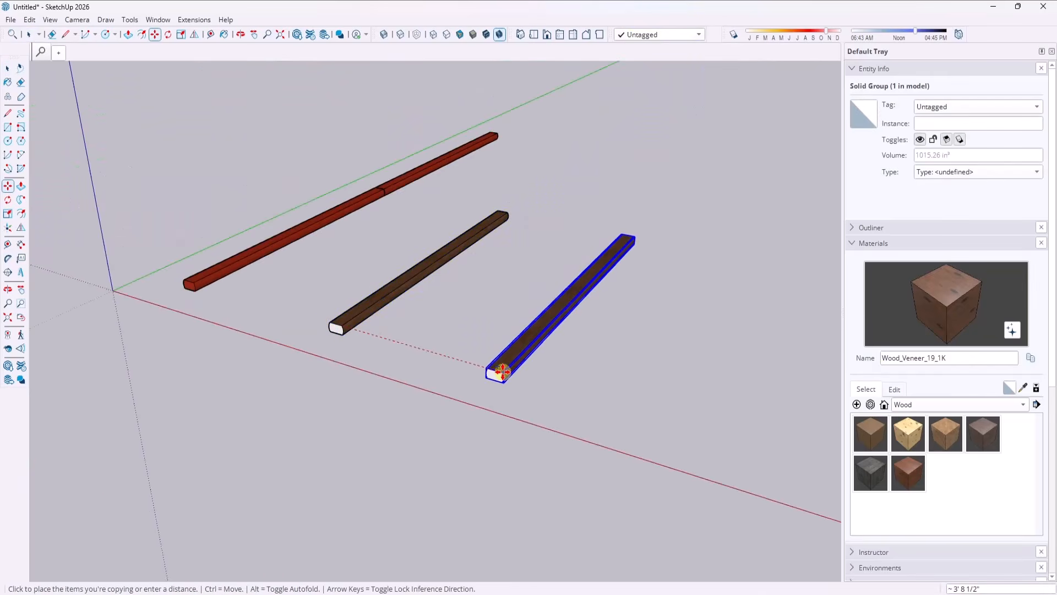
{"action": "left_click", "coordinate": [500, 369]}
Open the copied timber group, repaint all its faces with the Default material and close the group.
{"action": "key", "text": "space"}
{"action": "double_click", "coordinate": [502, 365]}
{"action": "scroll", "coordinate": [622, 361], "scroll_direction": "up", "scroll_amount": 2}
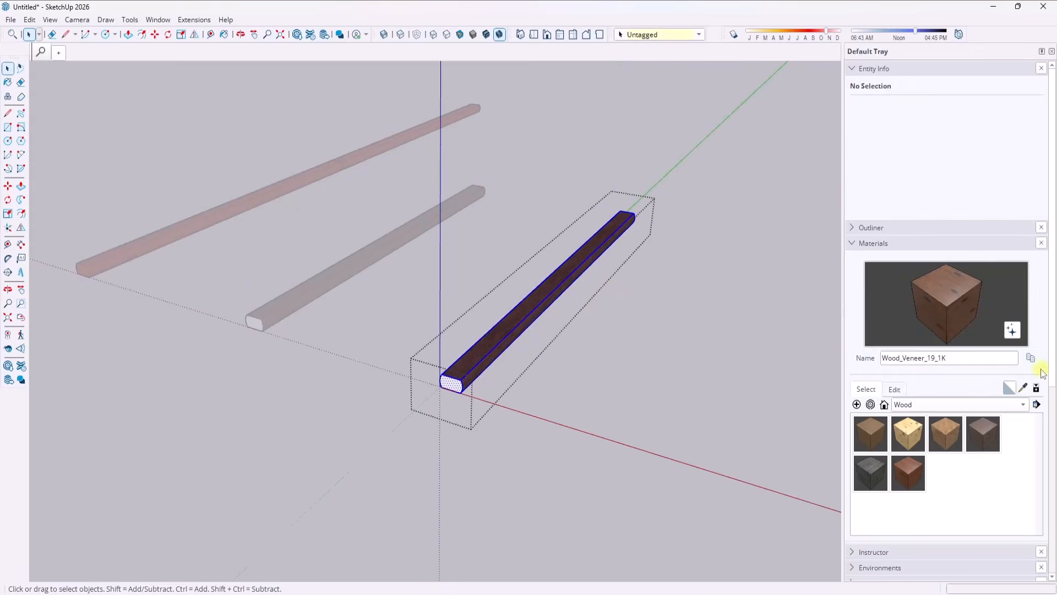
{"action": "left_click", "coordinate": [1008, 388]}
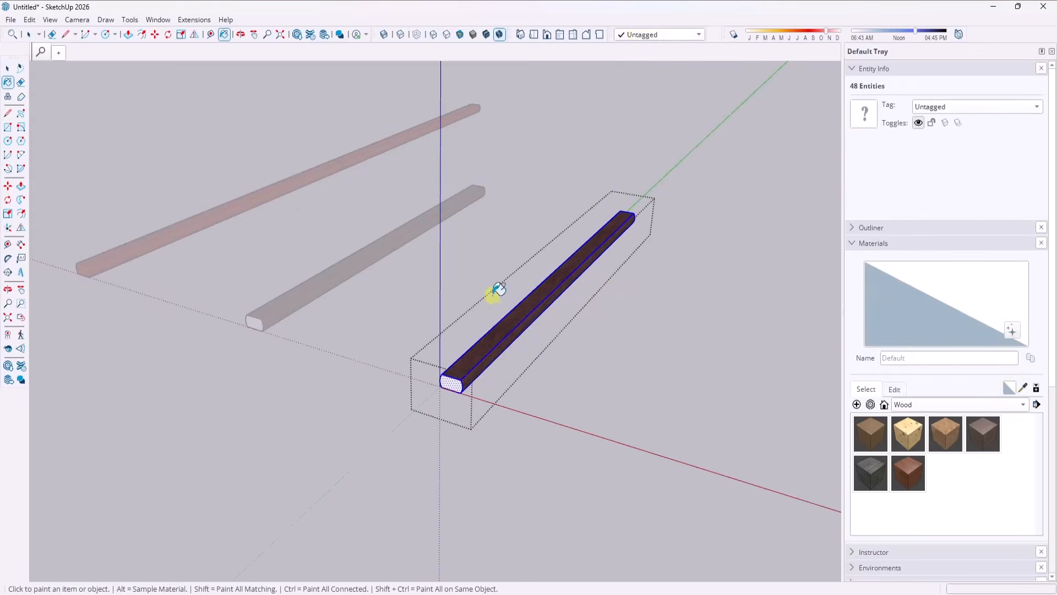
{"action": "left_click", "coordinate": [515, 315]}
{"action": "key", "text": "space"}
{"action": "left_click", "coordinate": [613, 335]}
Explode the plain timber group into loose geometry and clear the selection.
{"action": "scroll", "coordinate": [469, 302], "scroll_direction": "up", "scroll_amount": 4}
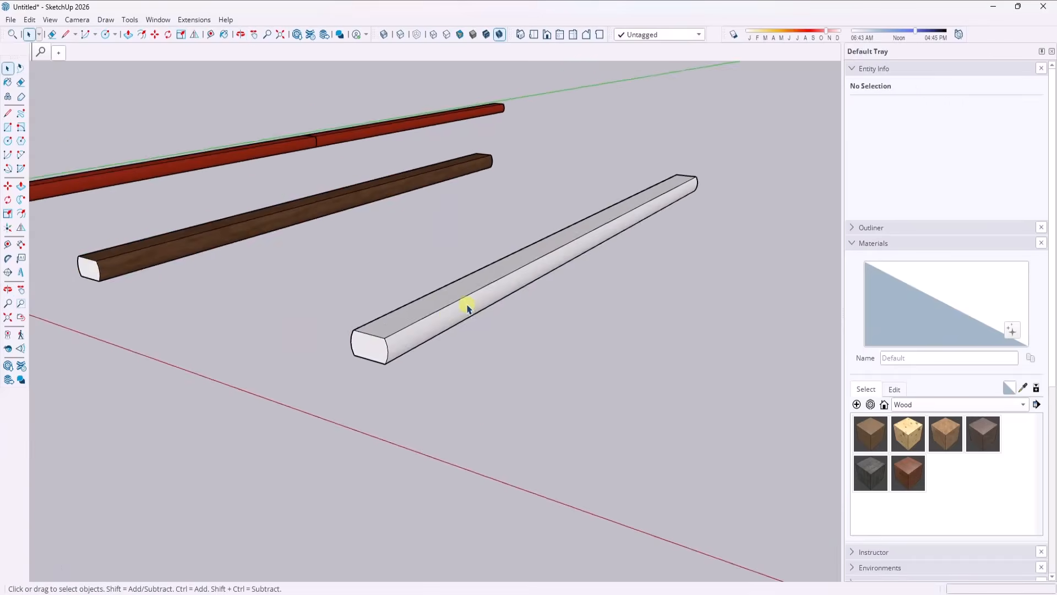
{"action": "middle_click_drag", "start_coordinate": [498, 304], "coordinate": [582, 336]}
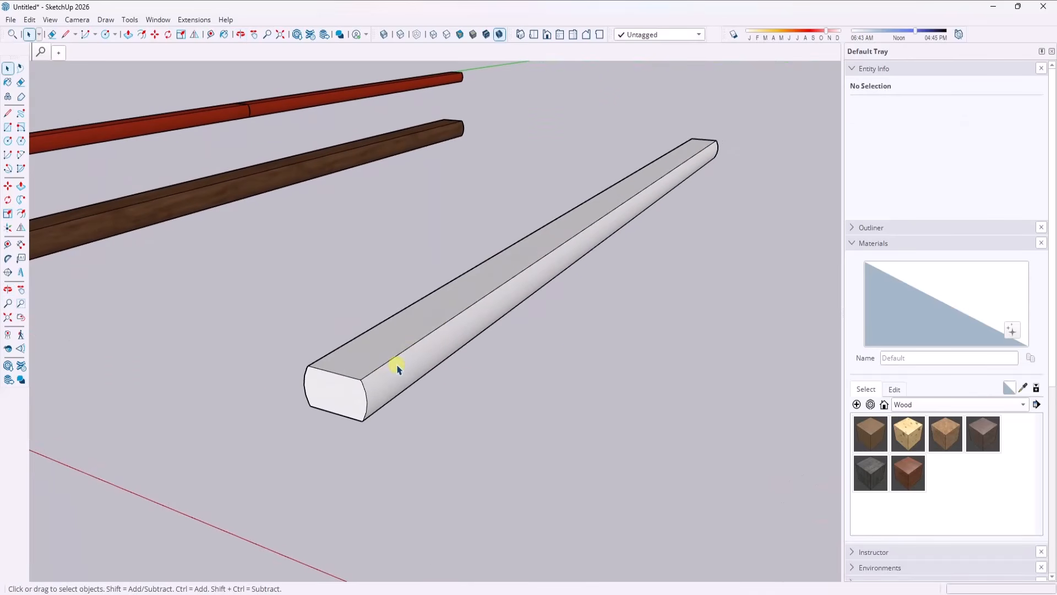
{"action": "right_click", "coordinate": [397, 366]}
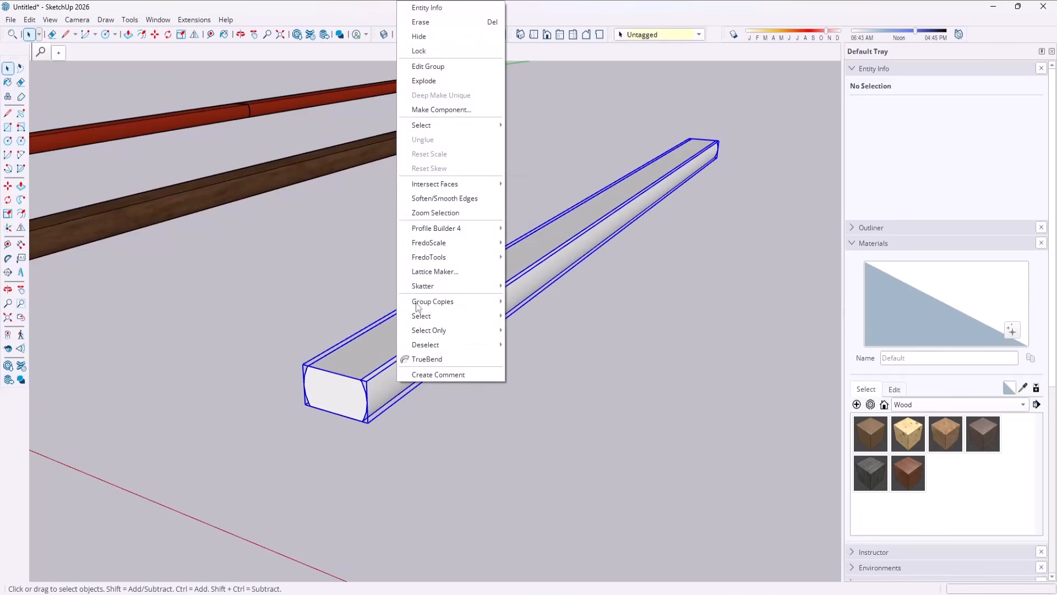
{"action": "left_click", "coordinate": [441, 82]}
{"action": "left_click", "coordinate": [667, 321]}
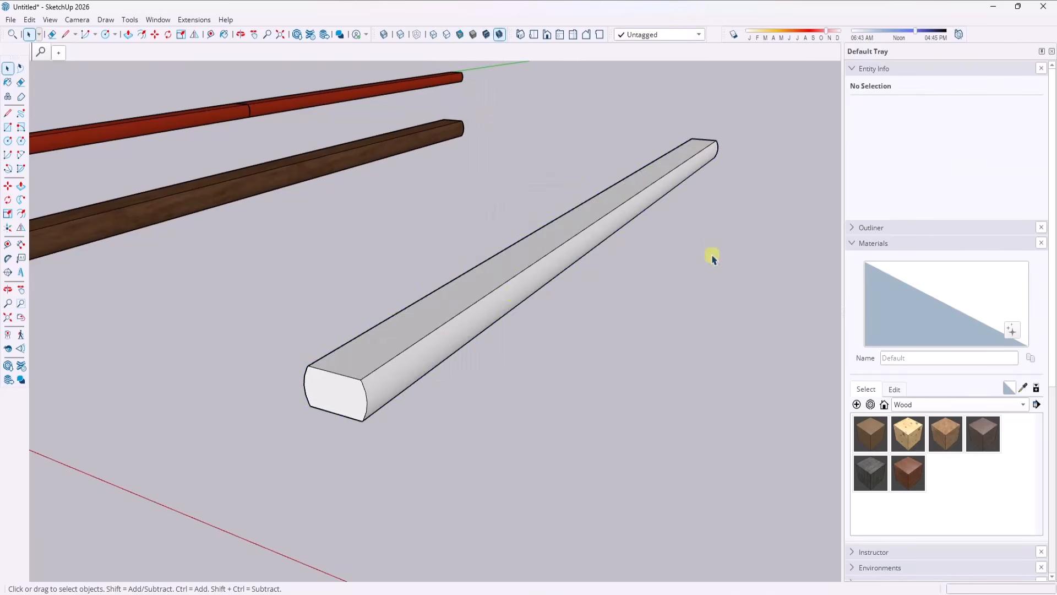
Switch to the Home Depot landscape timber page in the browser and capture the end-grain area of the product photo.
{"action": "scroll", "coordinate": [566, 186], "scroll_direction": "up", "scroll_amount": 1}
{"action": "middle_click_drag", "start_coordinate": [586, 240], "coordinate": [602, 210], "text": "shift"}
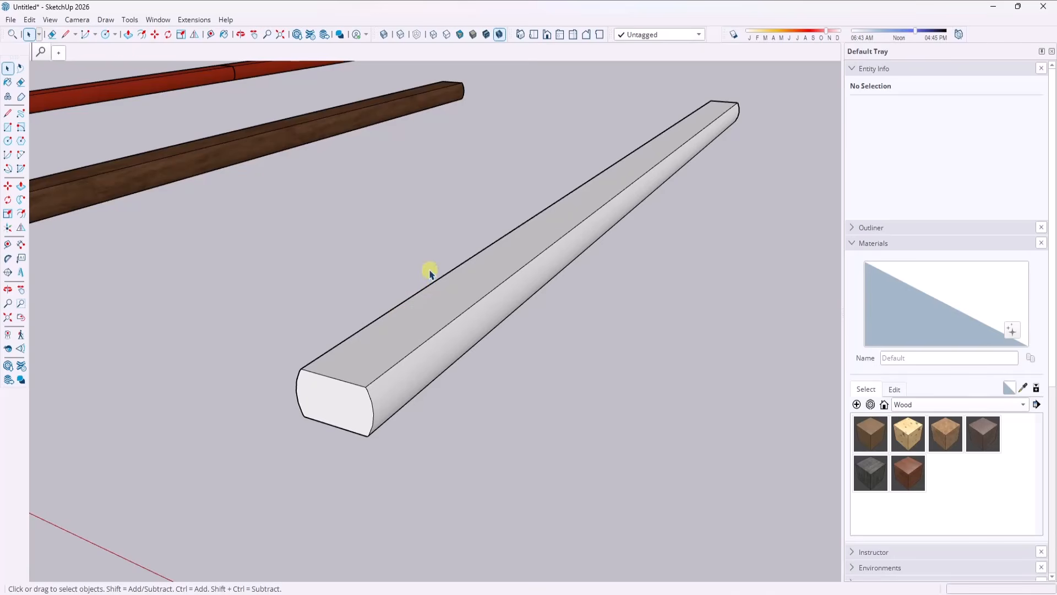
{"action": "left_click", "coordinate": [786, 590]}
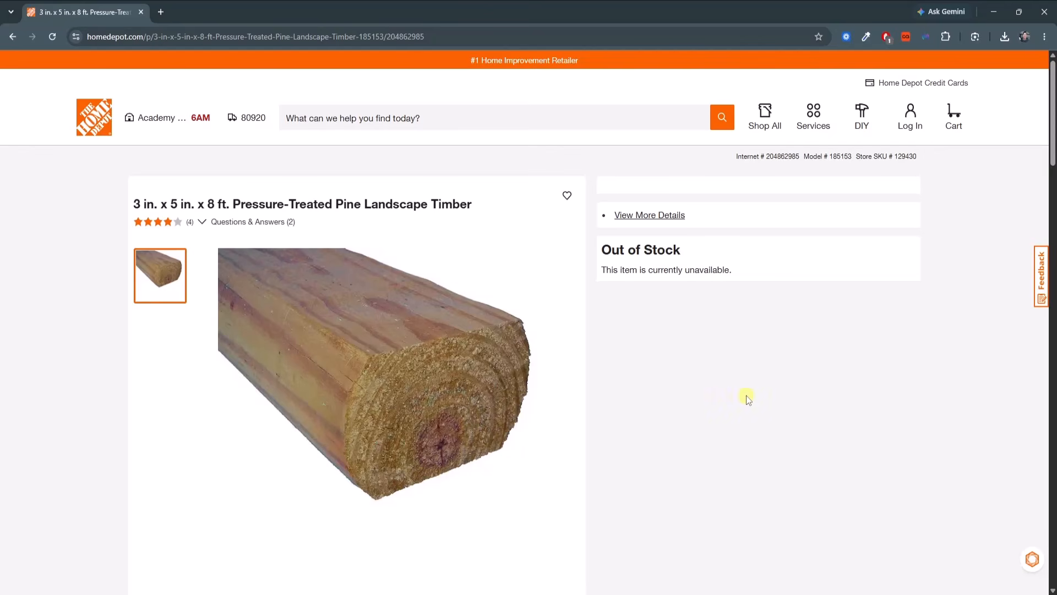
{"action": "mouse_move", "coordinate": [448, 313]}
{"action": "key", "text": "Print"}
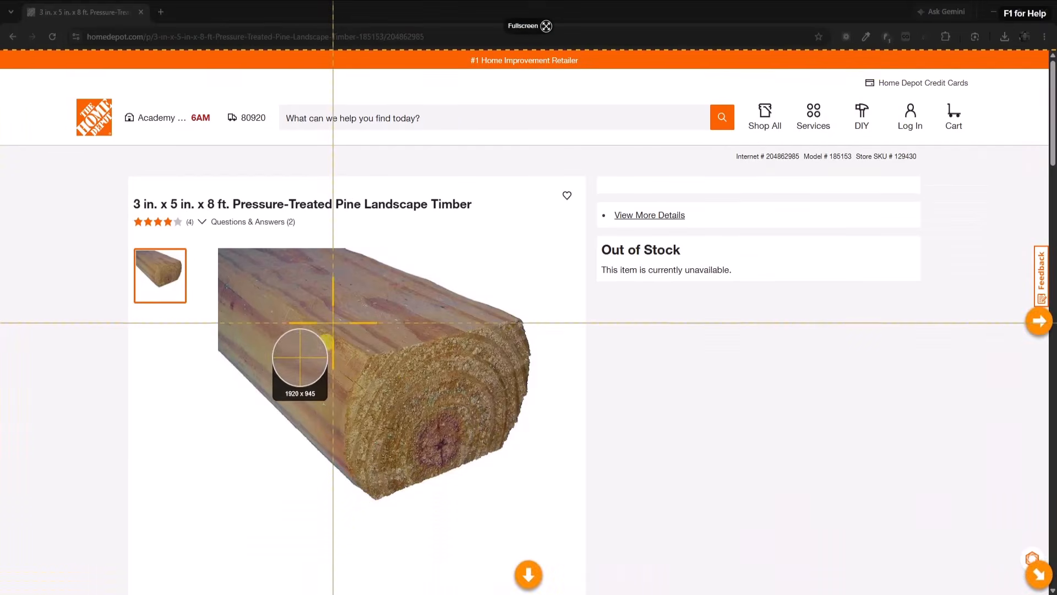
{"action": "left_click_drag", "start_coordinate": [340, 311], "coordinate": [535, 492]}
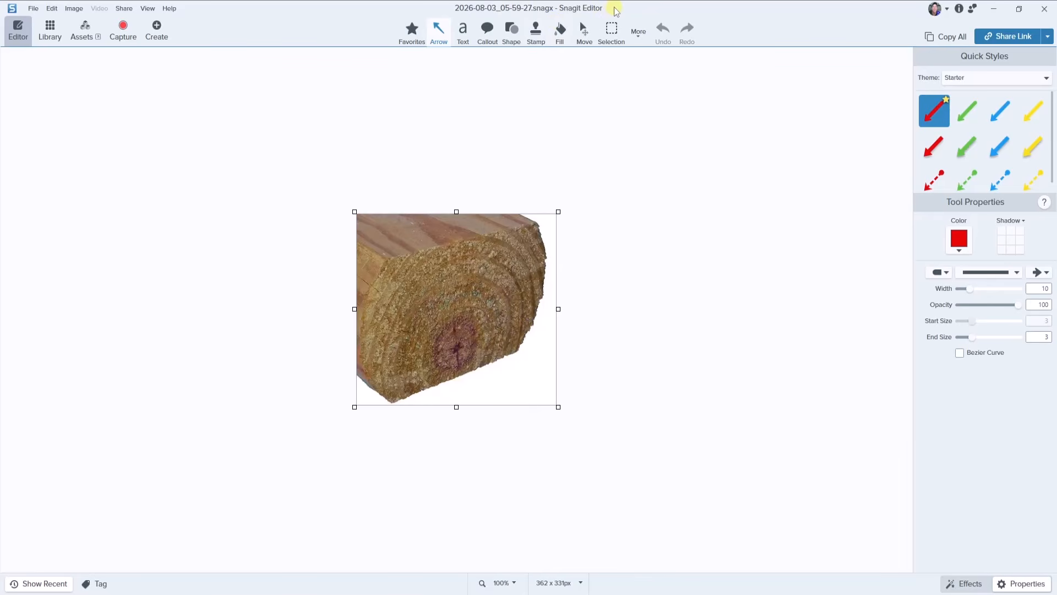
Bring the captured end-grain image from Snagit Editor into SketchUp and place it flat beside the plain timber, about 10" wide.
{"action": "left_click_drag", "start_coordinate": [615, 11], "coordinate": [0, 16]}
{"action": "left_click", "coordinate": [991, 11]}
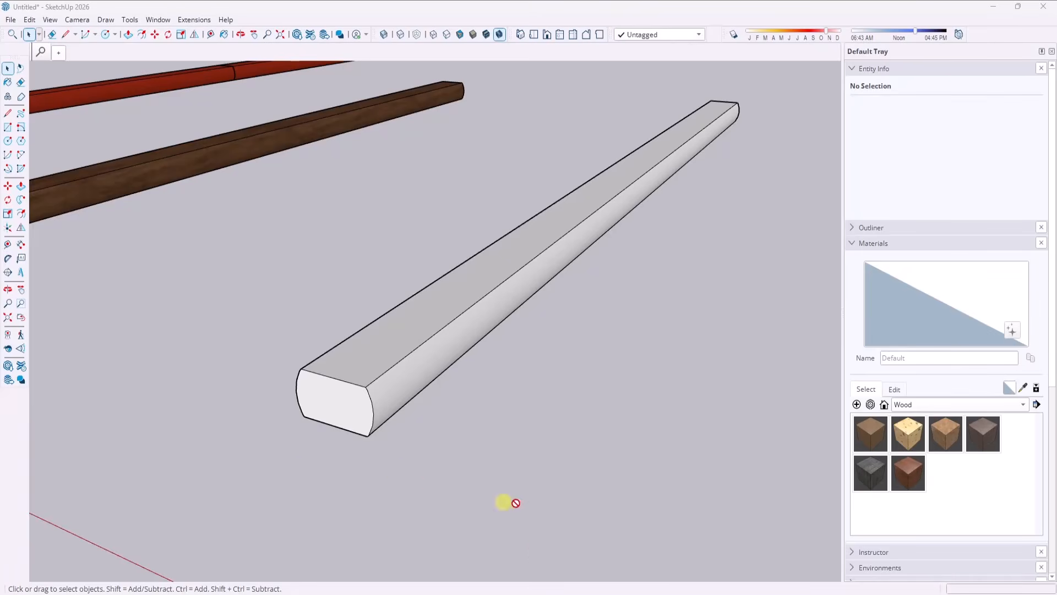
{"action": "left_click_drag", "start_coordinate": [516, 502], "coordinate": [471, 463]}
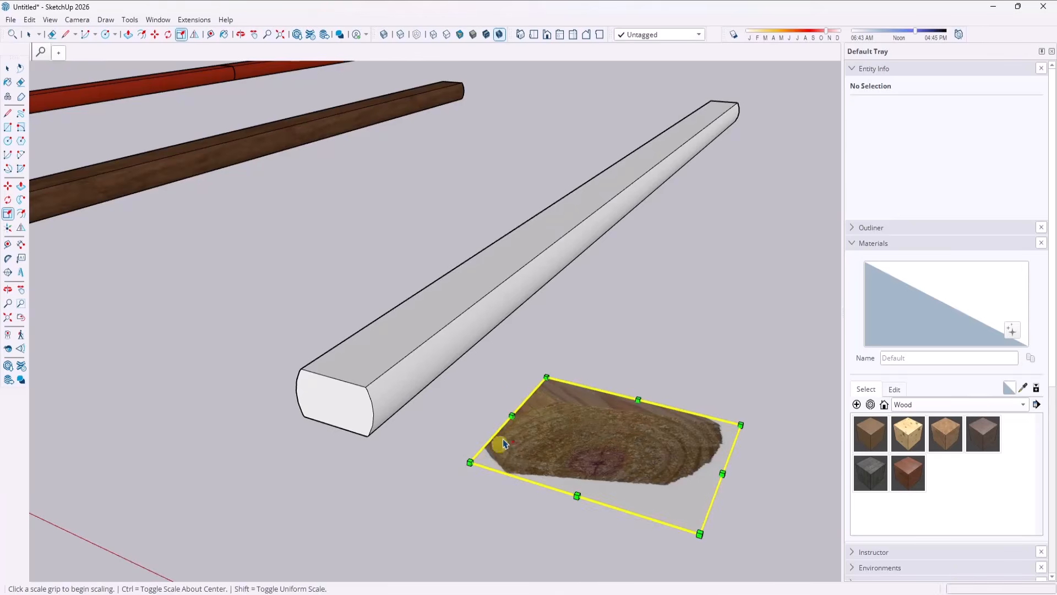
{"action": "middle_click_drag", "start_coordinate": [503, 442], "coordinate": [542, 517]}
{"action": "scroll", "coordinate": [498, 345], "scroll_direction": "down", "scroll_amount": 3}
{"action": "scroll", "coordinate": [682, 385], "scroll_direction": "up", "scroll_amount": 2}
{"action": "key", "text": "space"}
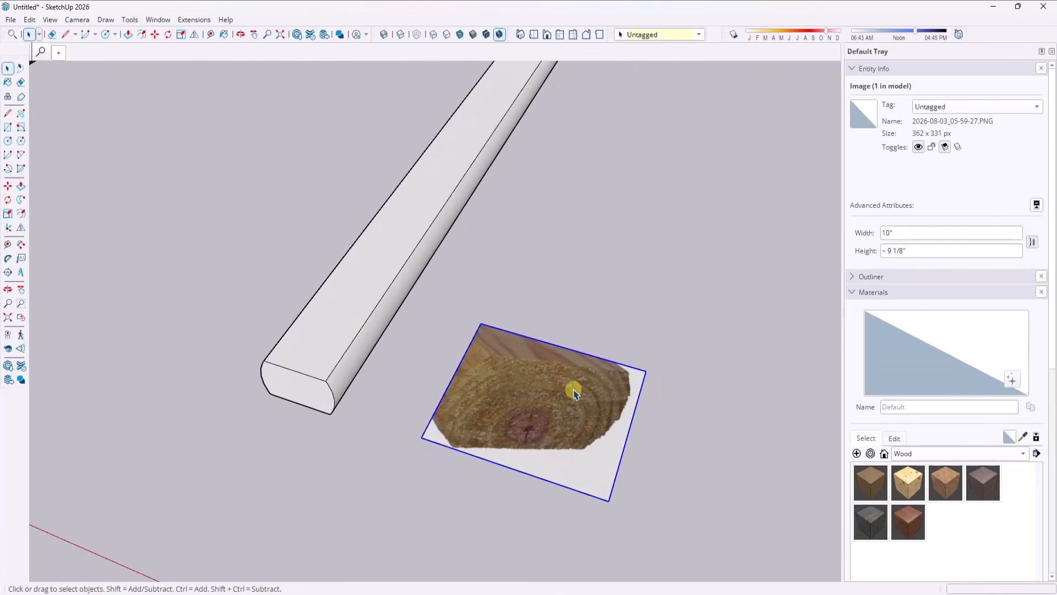
Explode the imported end-grain image into a textured face and select that face.
{"action": "mouse_move", "coordinate": [549, 406]}
{"action": "middle_mouse_down"}
{"action": "mouse_move", "coordinate": [547, 377]}
{"action": "mouse_move", "coordinate": [547, 406]}
{"action": "middle_mouse_up"}
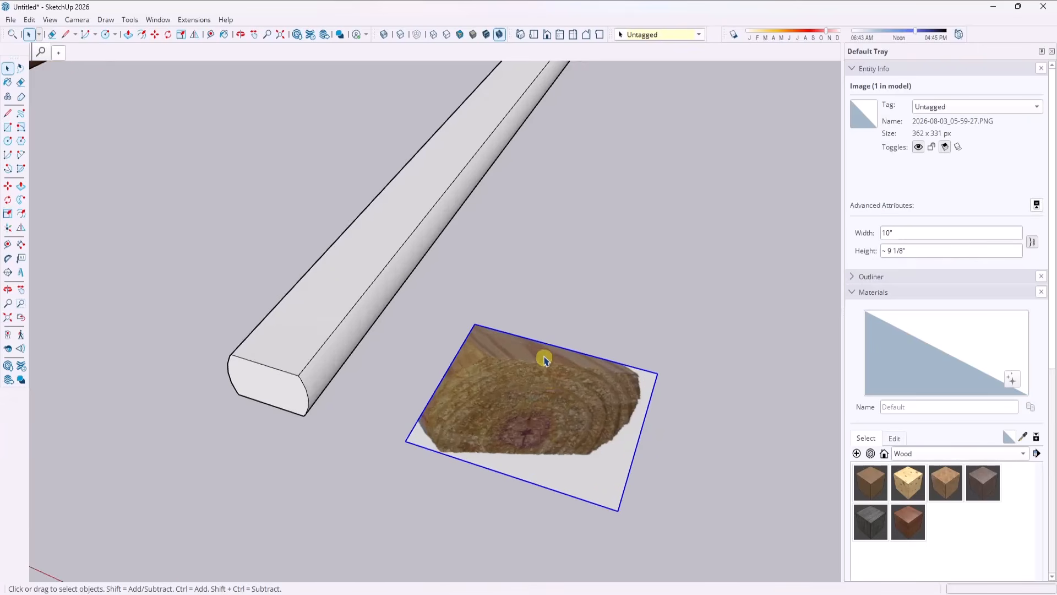
{"action": "middle_click_drag", "start_coordinate": [543, 359], "coordinate": [596, 362]}
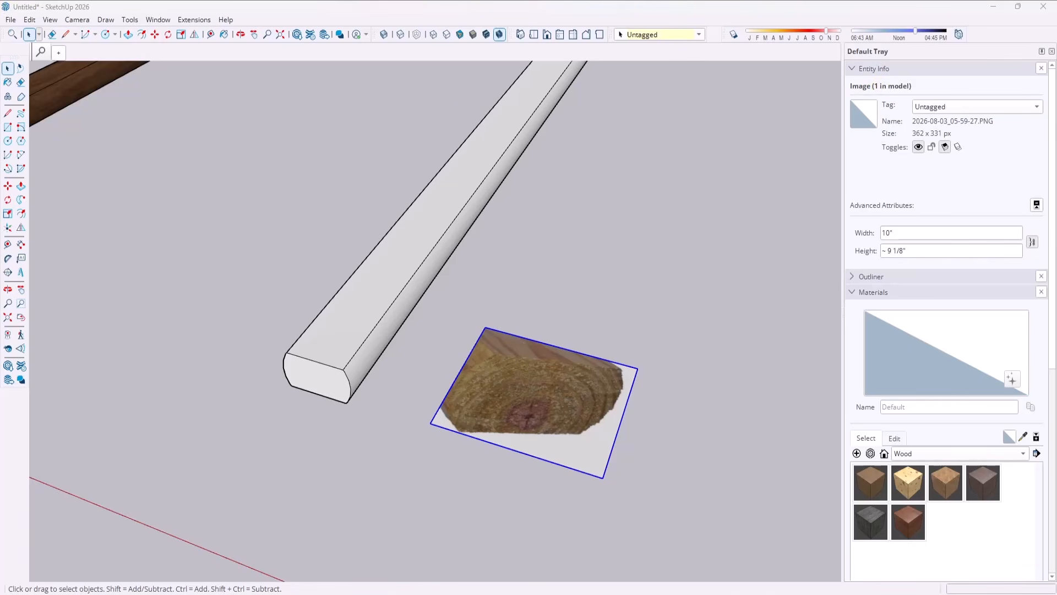
{"action": "right_click", "coordinate": [529, 399]}
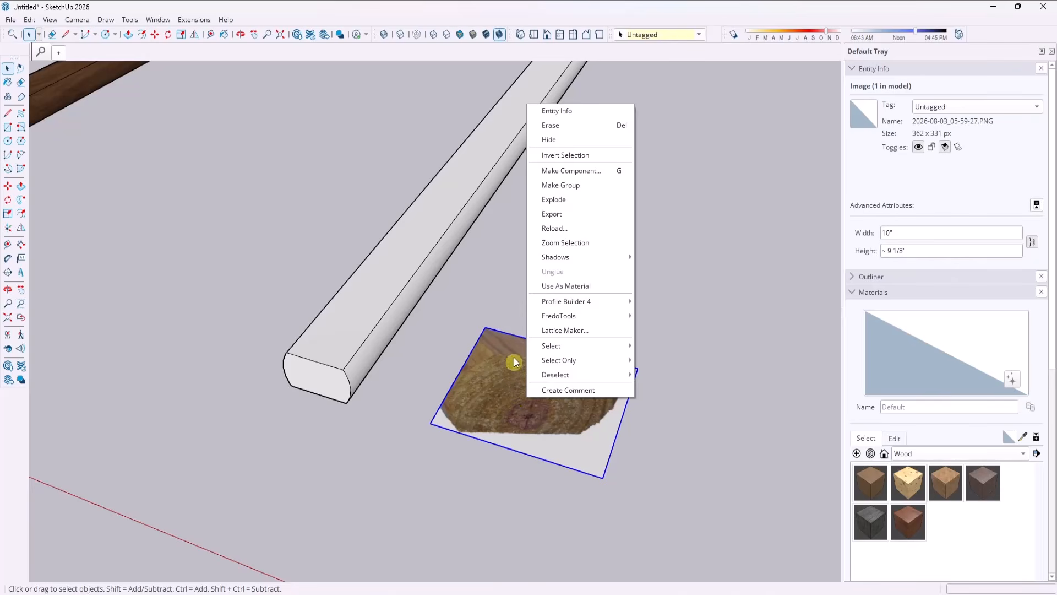
{"action": "left_click", "coordinate": [562, 206]}
{"action": "left_click", "coordinate": [547, 425]}
{"action": "scroll", "coordinate": [537, 407], "scroll_direction": "up", "scroll_amount": 3}
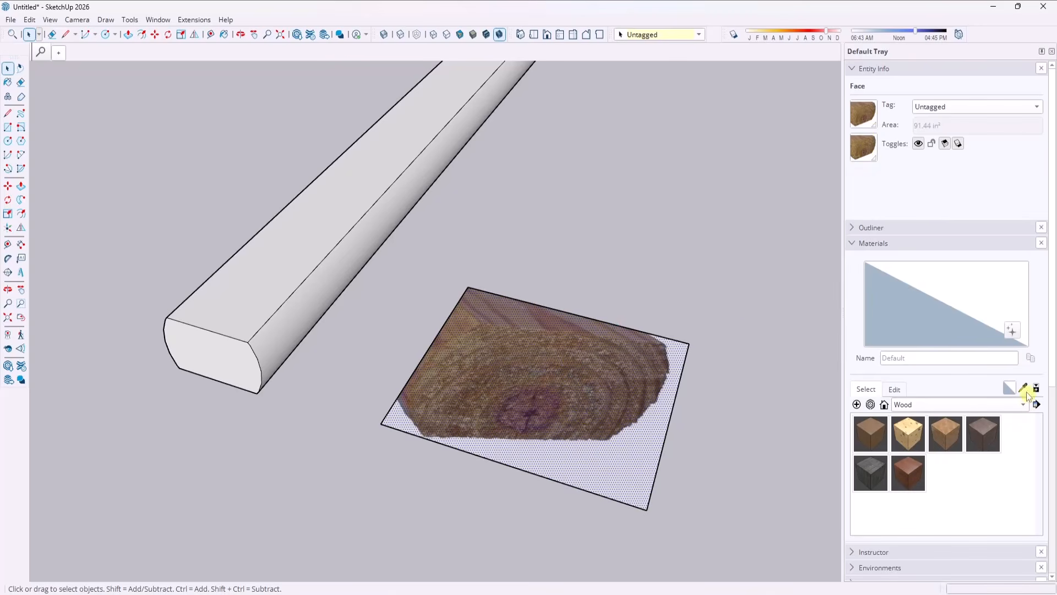
Try sampling the end-grain material from the projected image face and painting it onto the plain timber's near end.
{"action": "left_click", "coordinate": [1023, 389]}
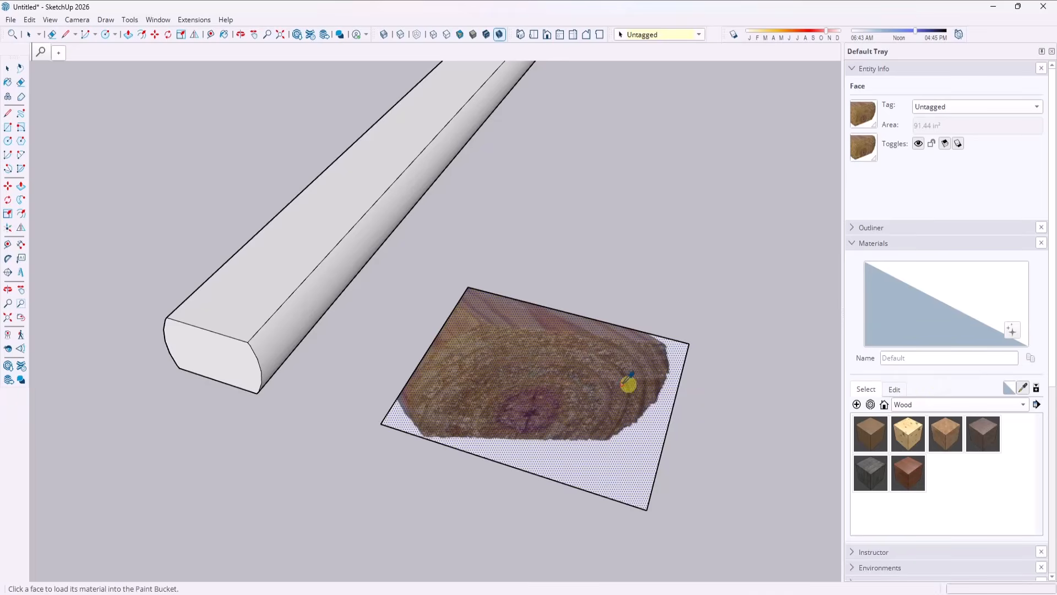
{"action": "left_click", "coordinate": [552, 381]}
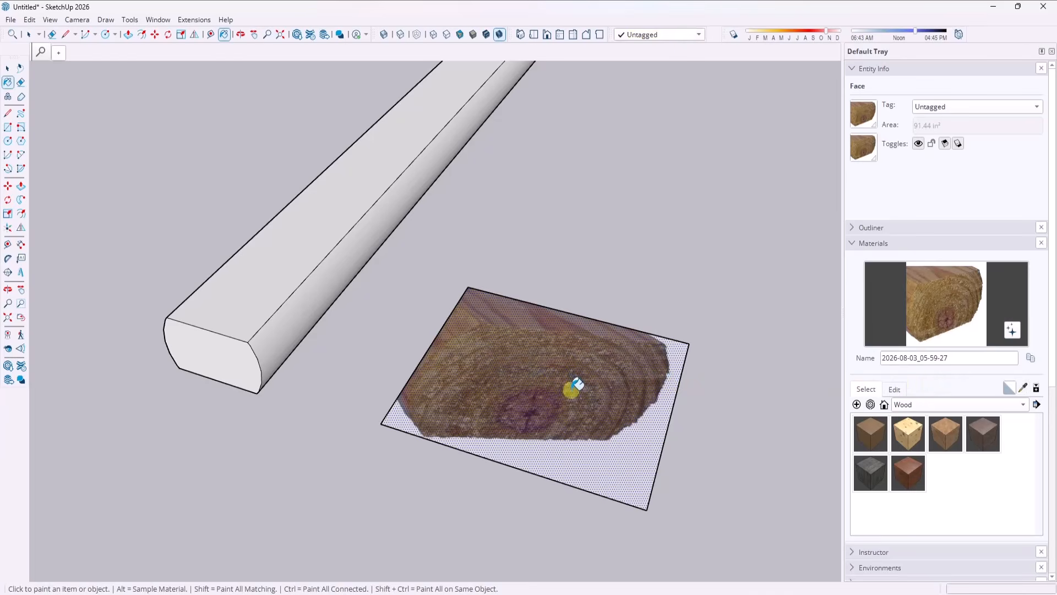
{"action": "scroll", "coordinate": [661, 352], "scroll_direction": "down", "scroll_amount": 3}
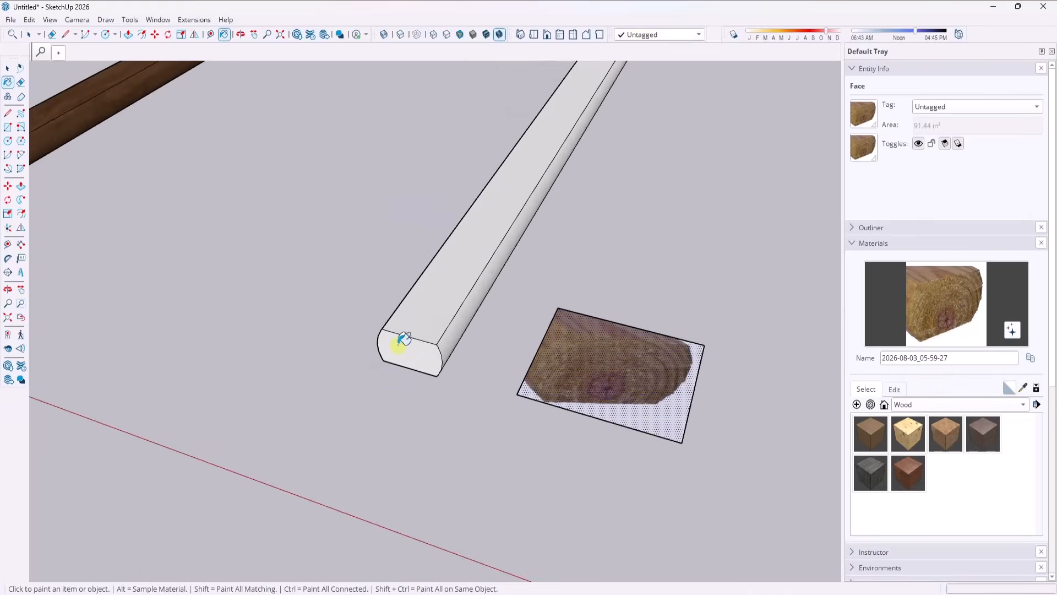
{"action": "left_click", "coordinate": [403, 346]}
{"action": "scroll", "coordinate": [408, 343], "scroll_direction": "up", "scroll_amount": 3}
{"action": "scroll", "coordinate": [422, 333], "scroll_direction": "up", "scroll_amount": 1}
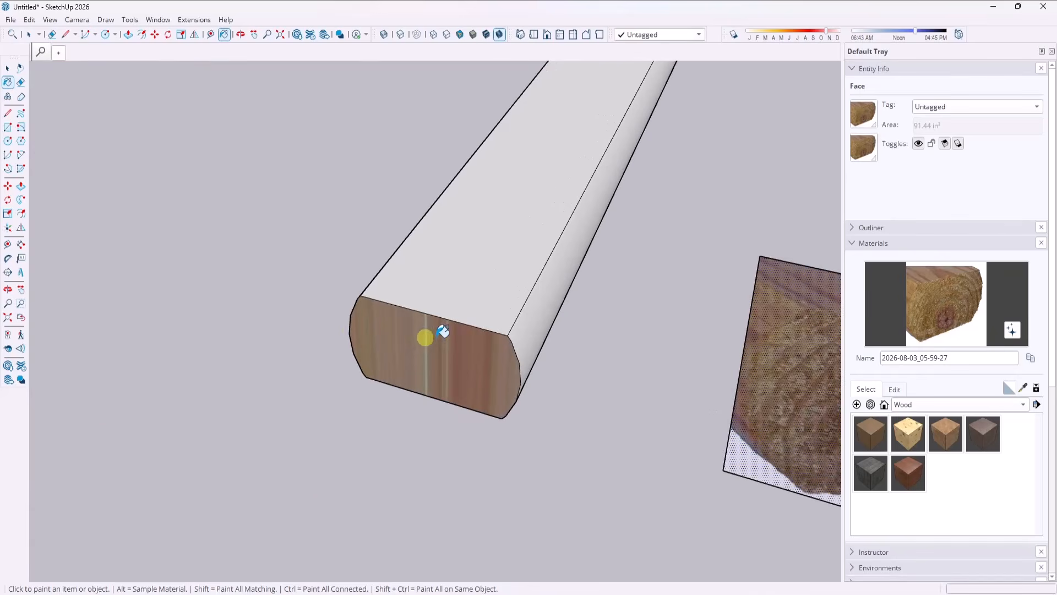
{"action": "scroll", "coordinate": [435, 344], "scroll_direction": "down", "scroll_amount": 2}
{"action": "scroll", "coordinate": [627, 336], "scroll_direction": "up", "scroll_amount": 3}
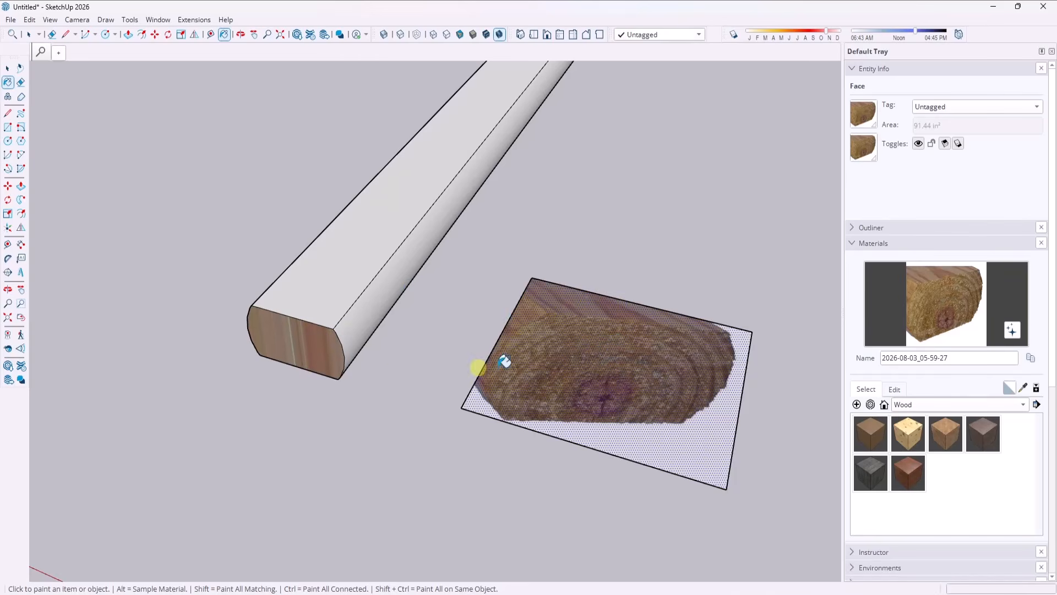
Turn off the Projected texture setting on the end-grain image face.
{"action": "right_click", "coordinate": [590, 357]}
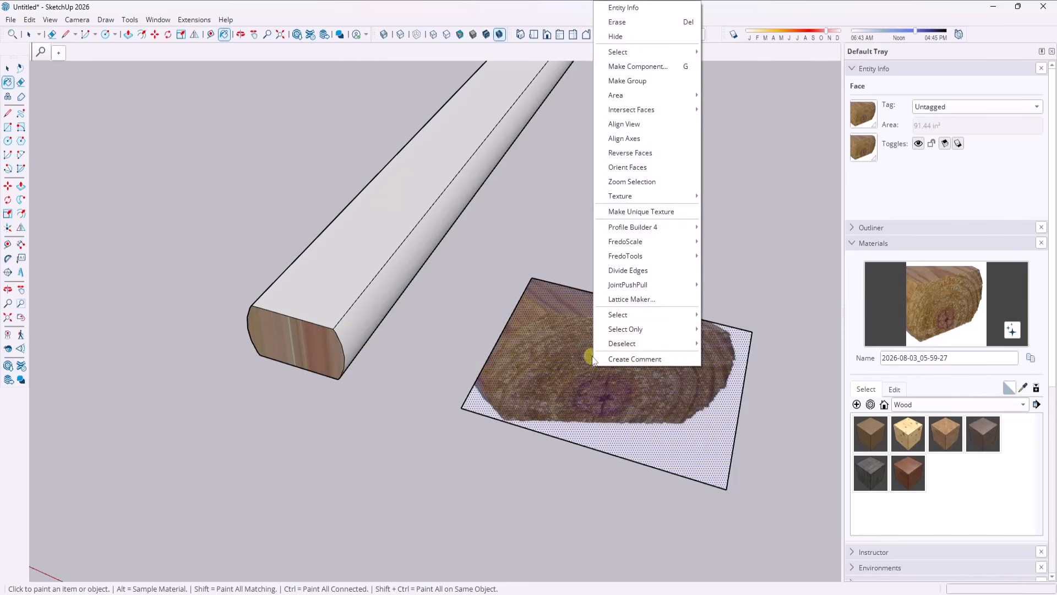
{"action": "mouse_move", "coordinate": [634, 199]}
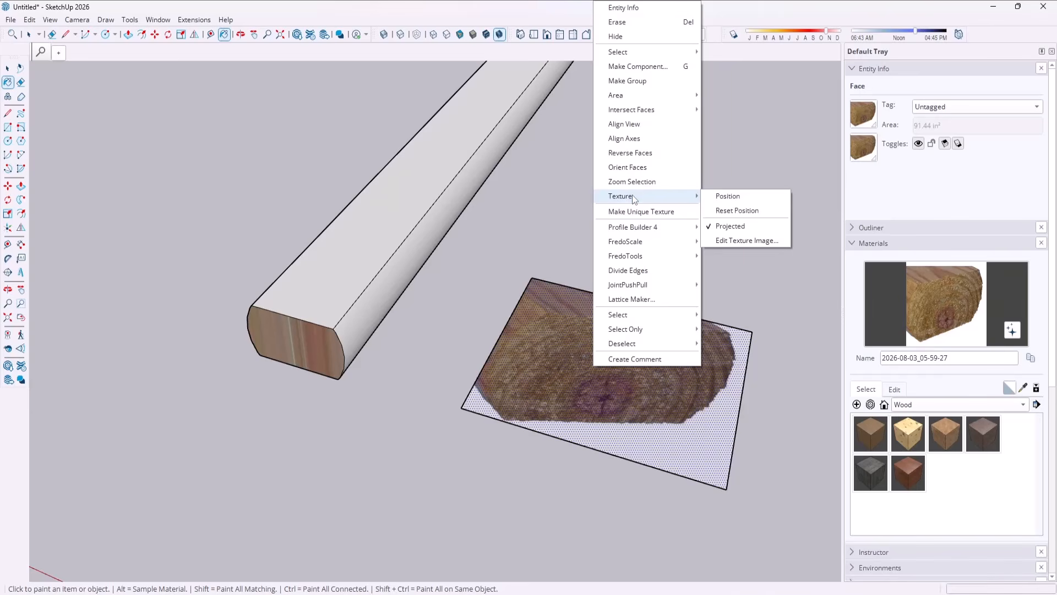
{"action": "left_click", "coordinate": [735, 226]}
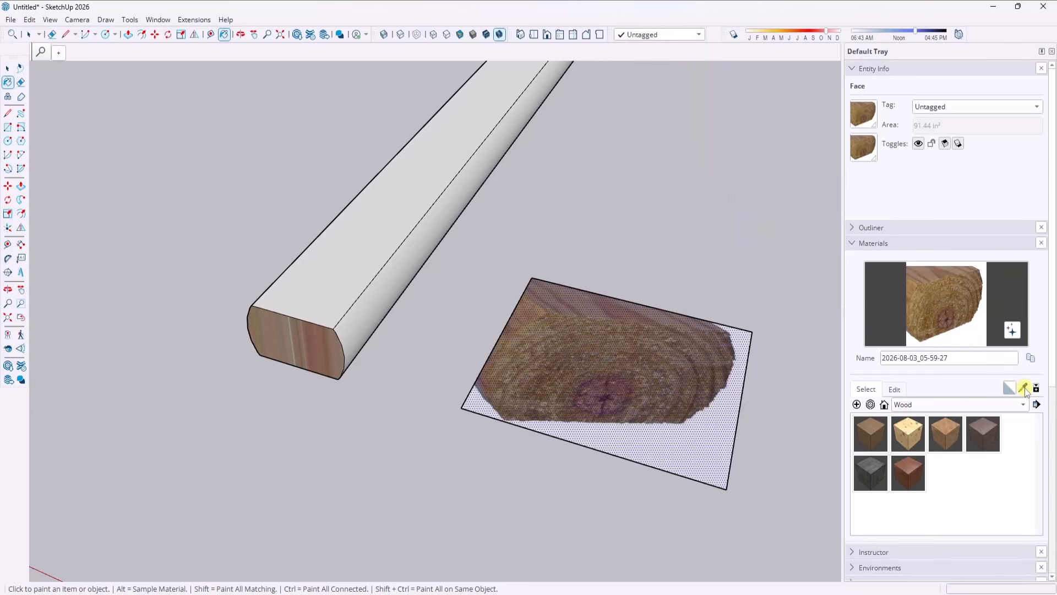
Resample the end-grain material from the image face and paint it onto the plain timber's near end face.
{"action": "left_click", "coordinate": [1022, 388]}
{"action": "left_click", "coordinate": [666, 374]}
{"action": "left_click", "coordinate": [299, 342]}
{"action": "scroll", "coordinate": [484, 268], "scroll_direction": "down", "scroll_amount": 3}
{"action": "scroll", "coordinate": [355, 333], "scroll_direction": "up", "scroll_amount": 3}
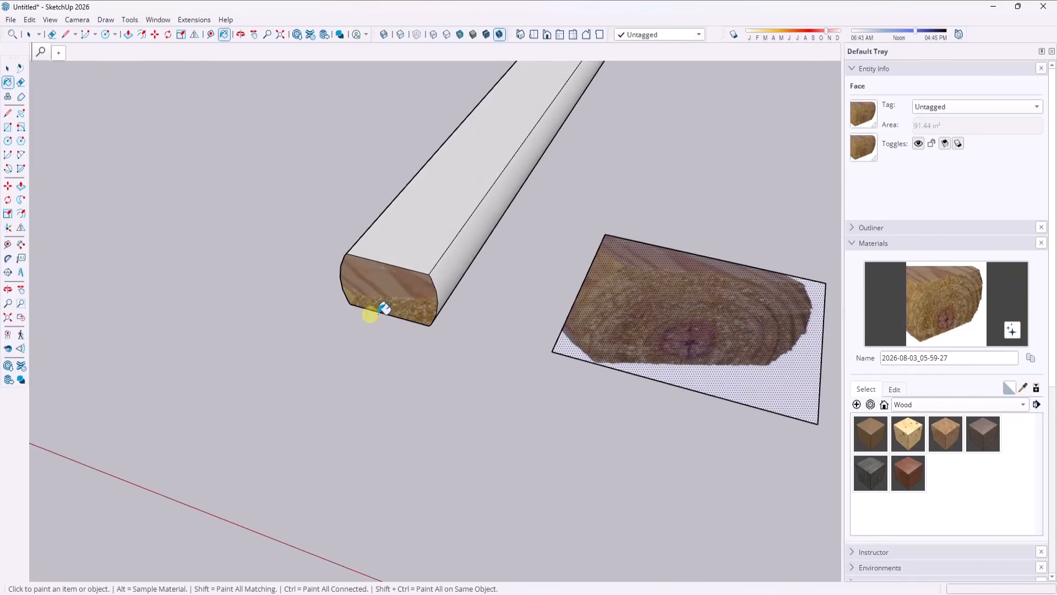
Start positioning the texture on the timber's end face and move the photographed end grain over that face.
{"action": "mouse_move", "coordinate": [384, 308]}
{"action": "middle_mouse_down"}
{"action": "mouse_move", "coordinate": [403, 238]}
{"action": "mouse_move", "coordinate": [384, 222]}
{"action": "middle_mouse_up"}
{"action": "key", "text": "space"}
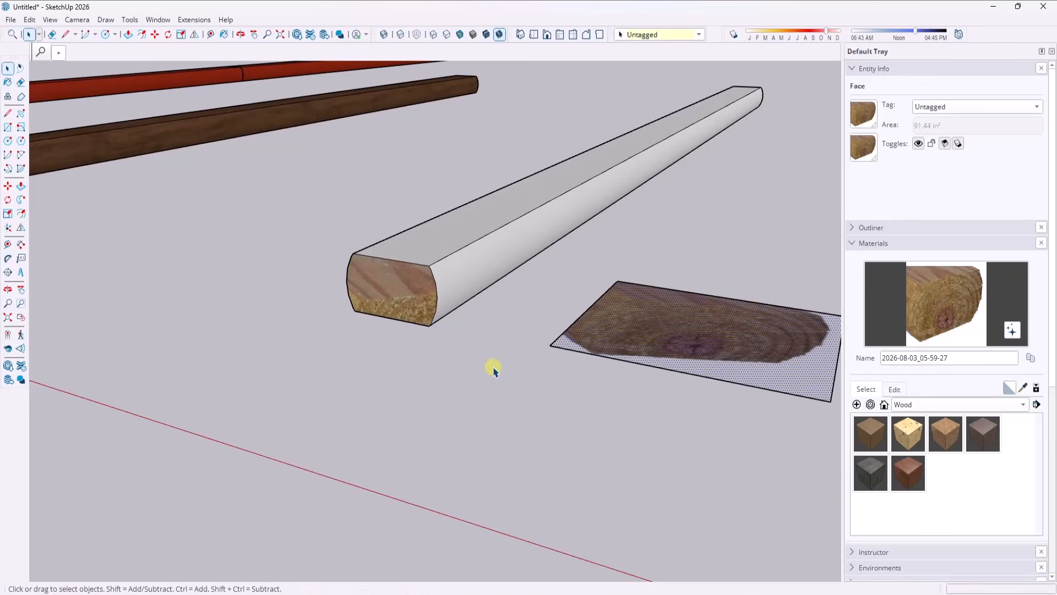
{"action": "scroll", "coordinate": [420, 302], "scroll_direction": "up", "scroll_amount": 3}
{"action": "left_click", "coordinate": [421, 316]}
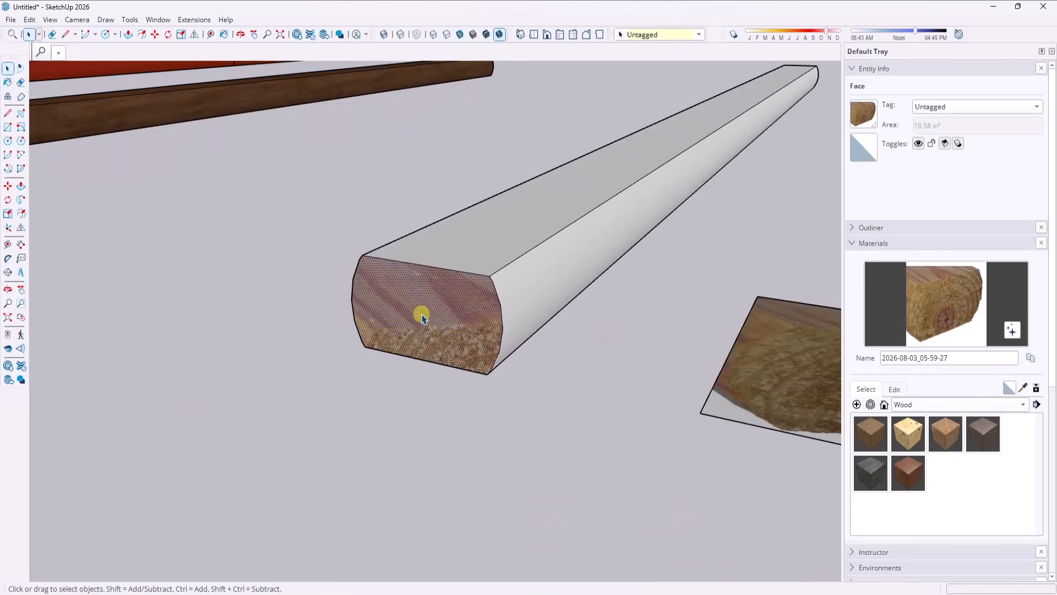
{"action": "right_click", "coordinate": [422, 318]}
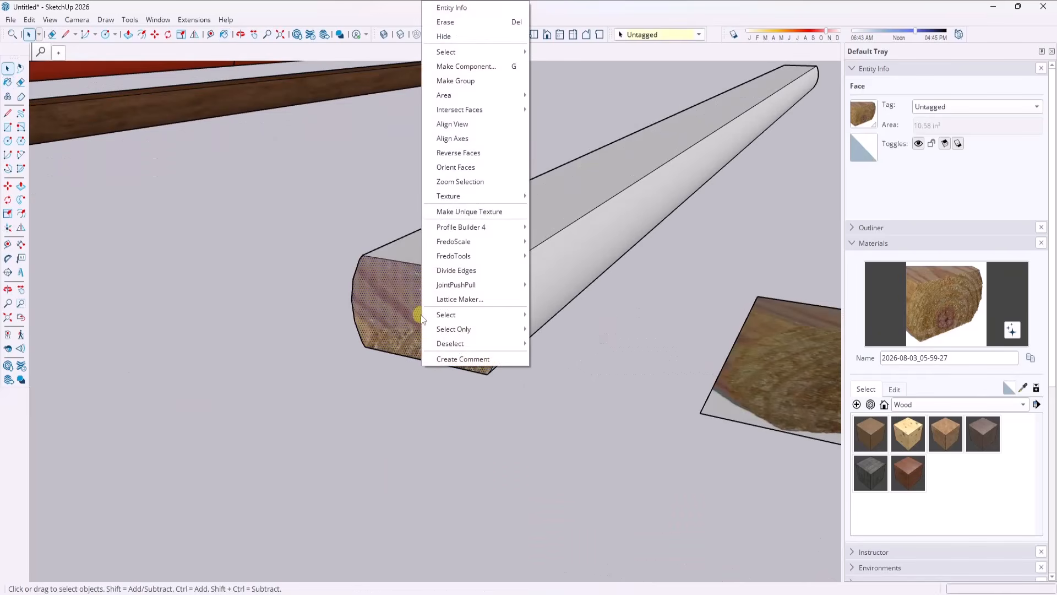
{"action": "mouse_move", "coordinate": [493, 197]}
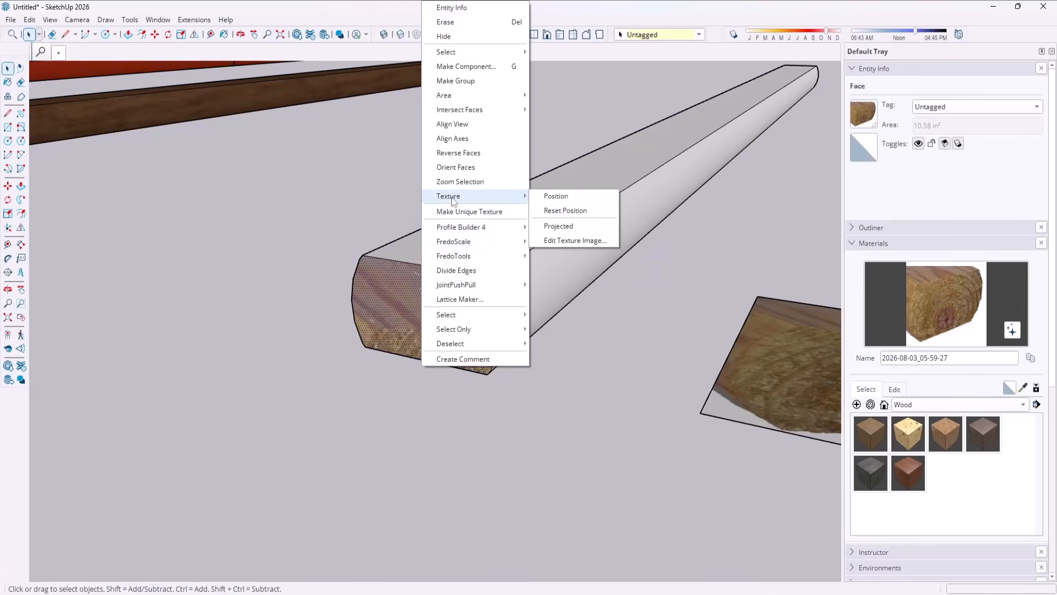
{"action": "left_click", "coordinate": [555, 200]}
{"action": "left_click_drag", "start_coordinate": [507, 405], "coordinate": [528, 305]}
{"action": "scroll", "coordinate": [503, 306], "scroll_direction": "down", "scroll_amount": 3}
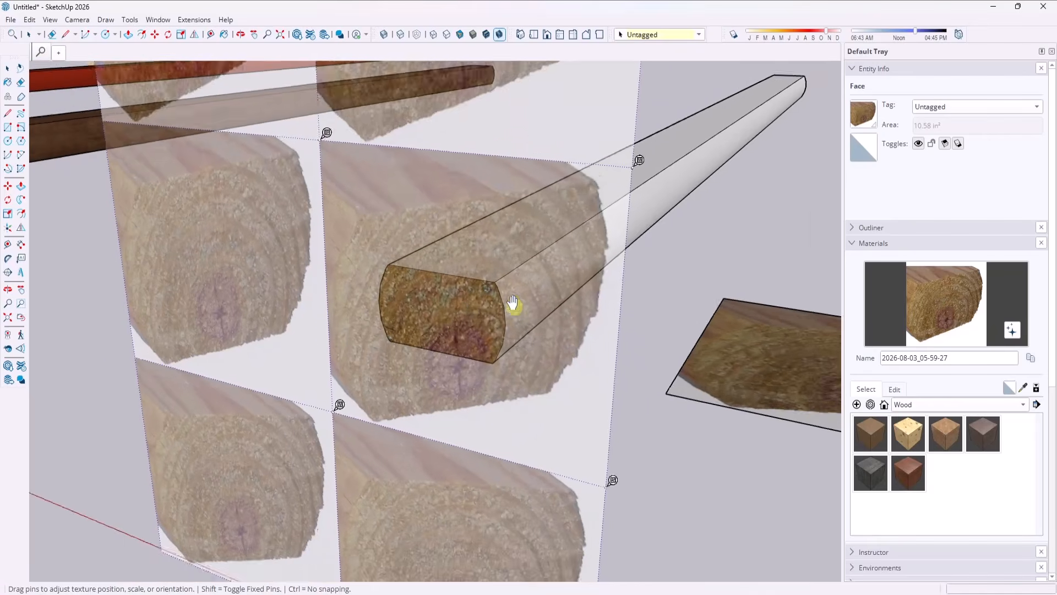
{"action": "scroll", "coordinate": [465, 311], "scroll_direction": "up", "scroll_amount": 1}
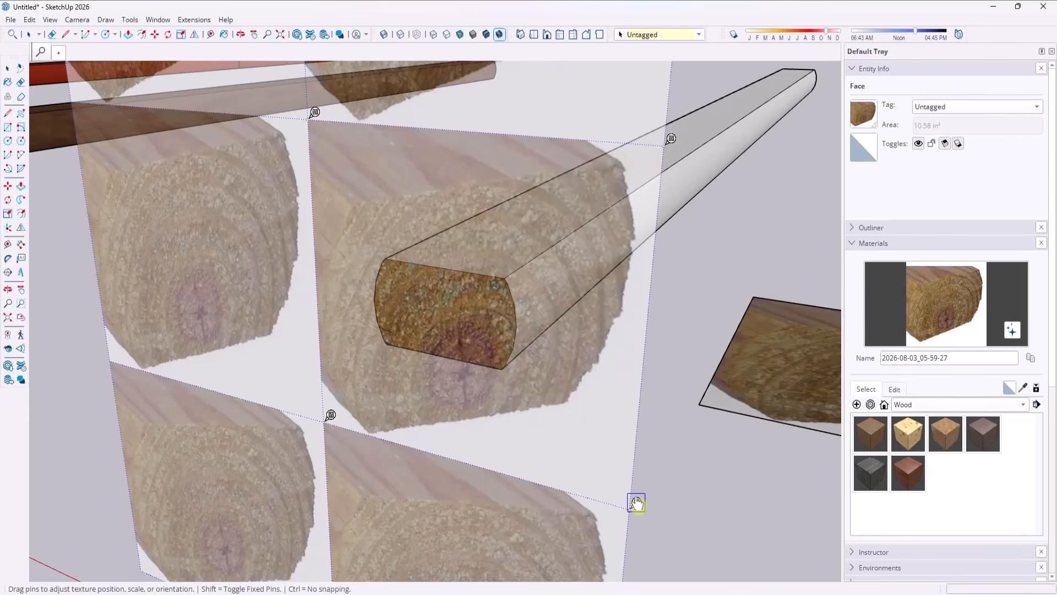
Switch the texture pins to fixed mode and back to free mode.
{"action": "right_click", "coordinate": [446, 320]}
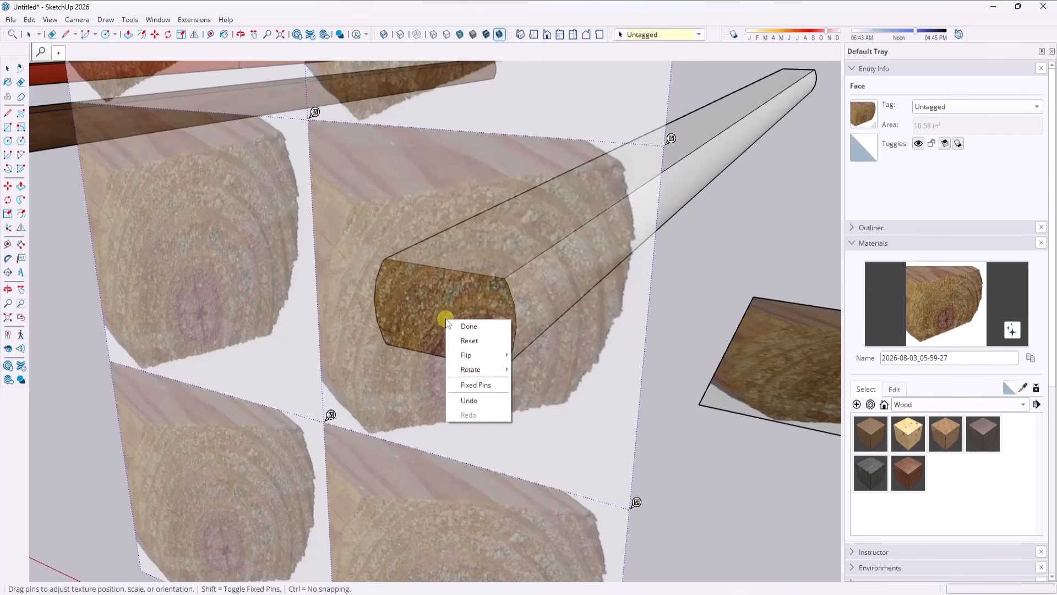
{"action": "left_click", "coordinate": [470, 384]}
{"action": "right_click", "coordinate": [476, 322]}
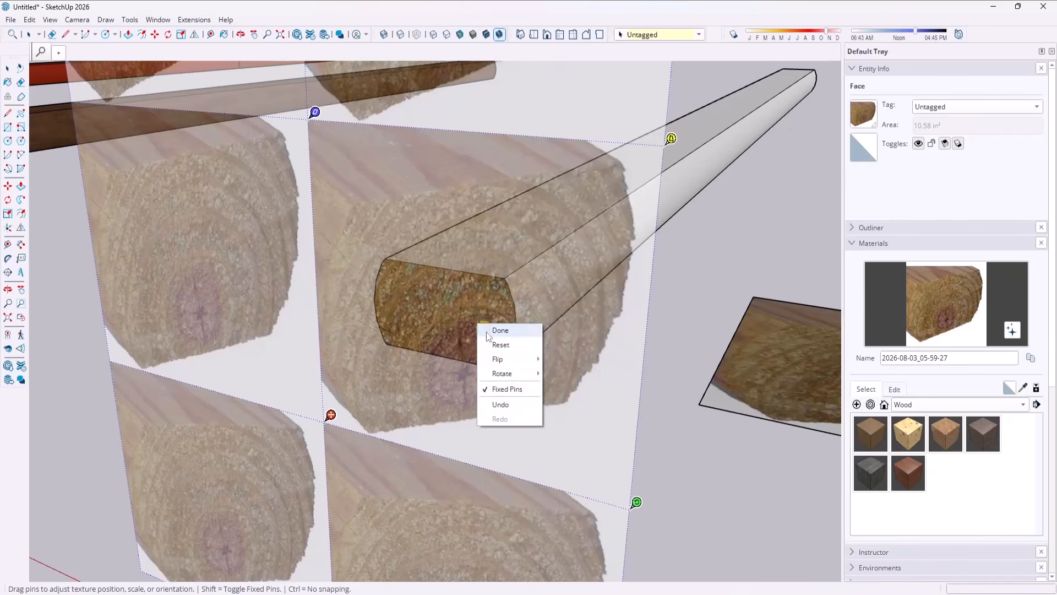
{"action": "left_click", "coordinate": [513, 389]}
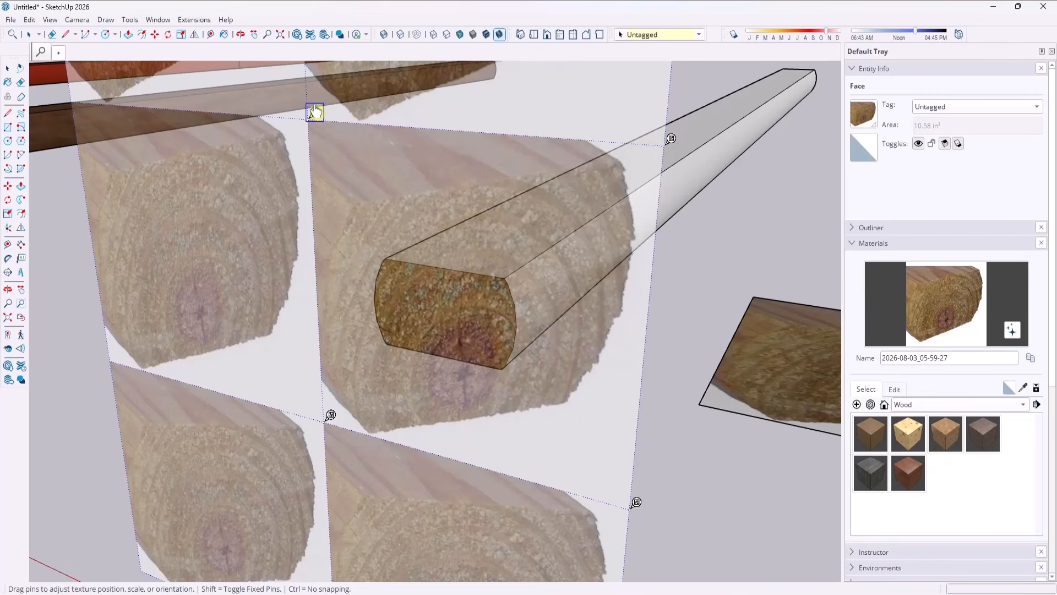
Lift the four free texture pins and set each on the matching corner of the photographed end grain.
{"action": "left_click", "coordinate": [314, 112]}
{"action": "left_click", "coordinate": [363, 195]}
{"action": "left_click", "coordinate": [670, 139]}
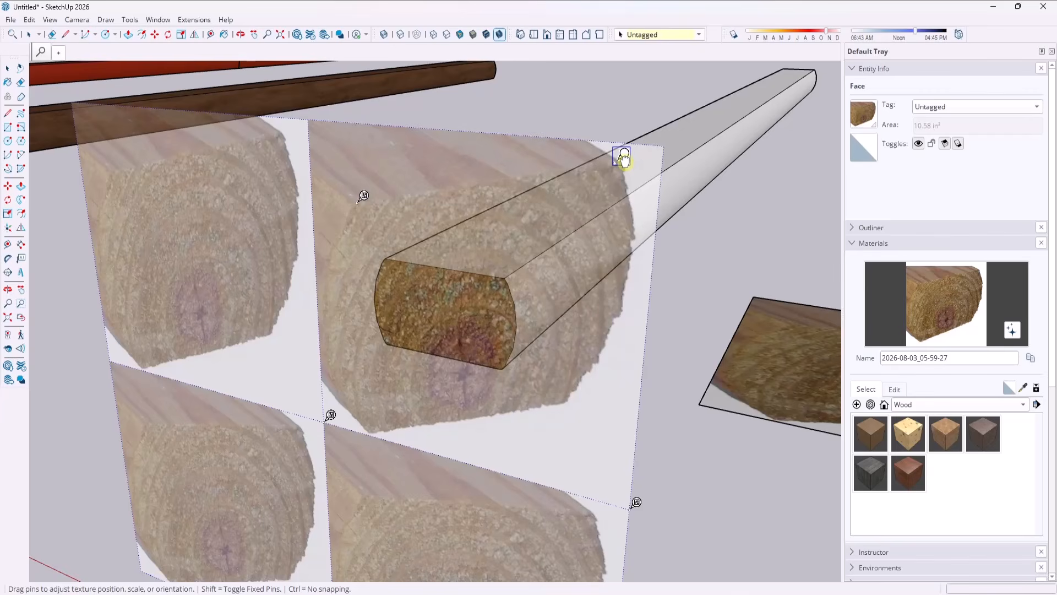
{"action": "left_click", "coordinate": [626, 157]}
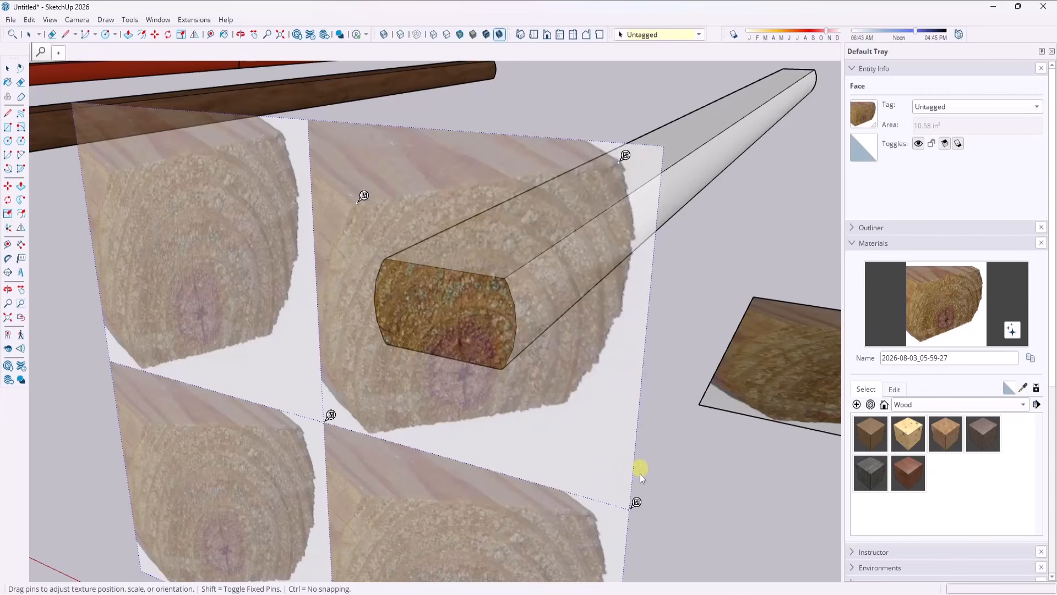
{"action": "left_click", "coordinate": [636, 503]}
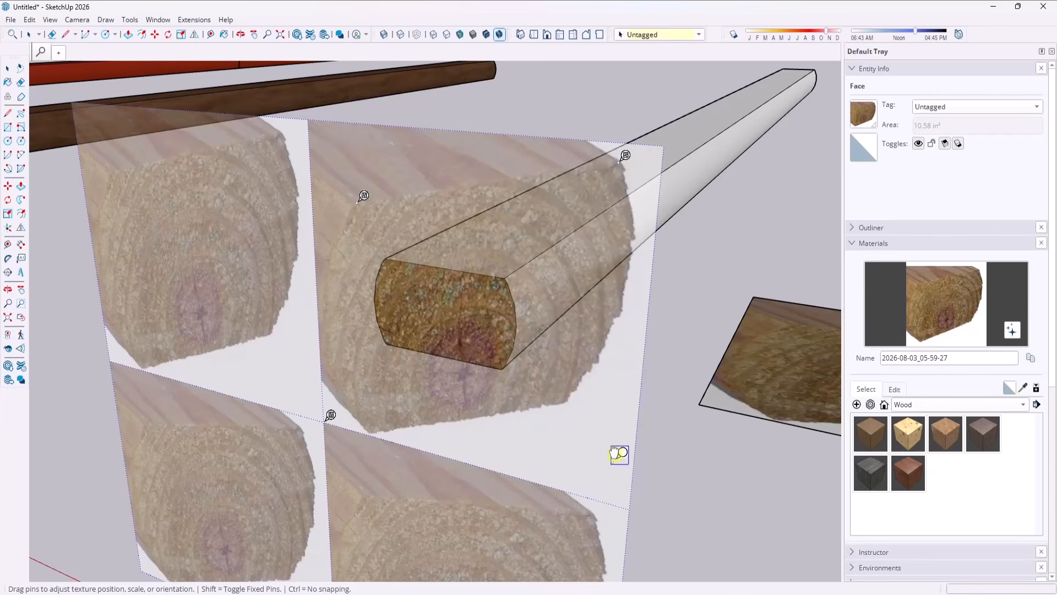
{"action": "left_click", "coordinate": [571, 395]}
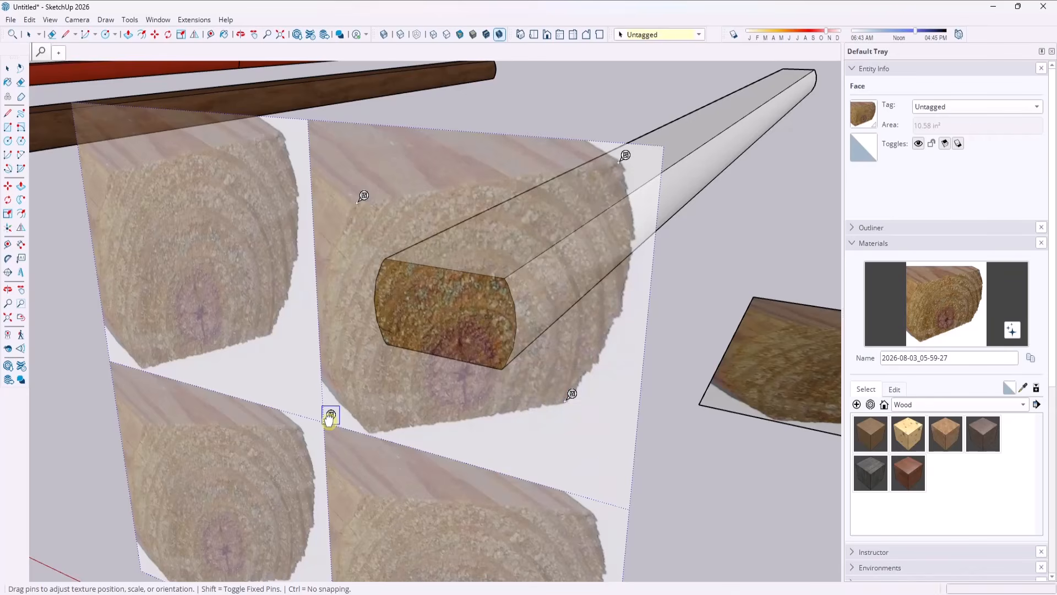
{"action": "left_click", "coordinate": [330, 415]}
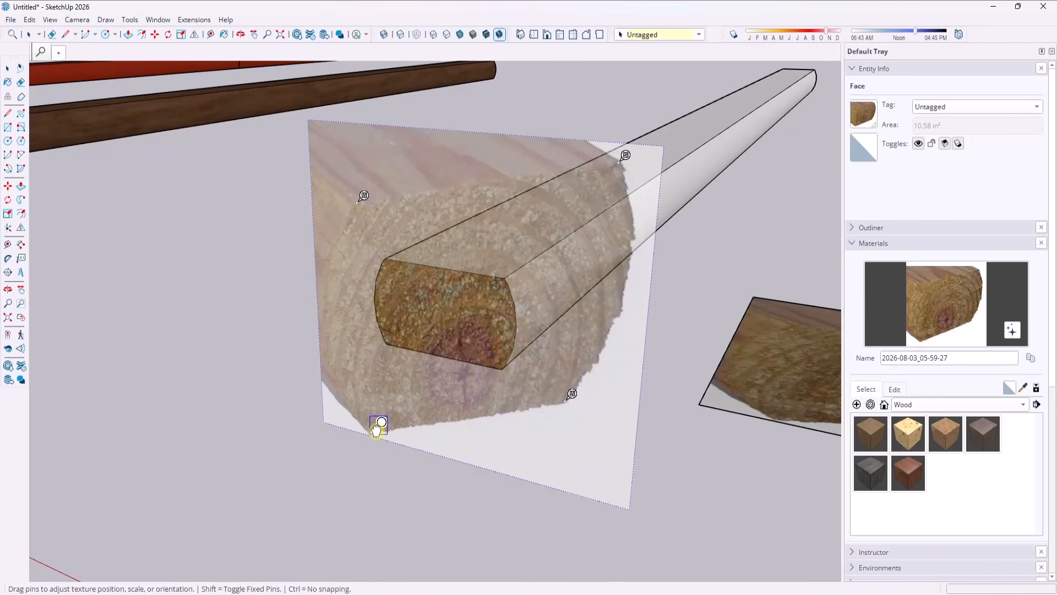
{"action": "left_click", "coordinate": [378, 424]}
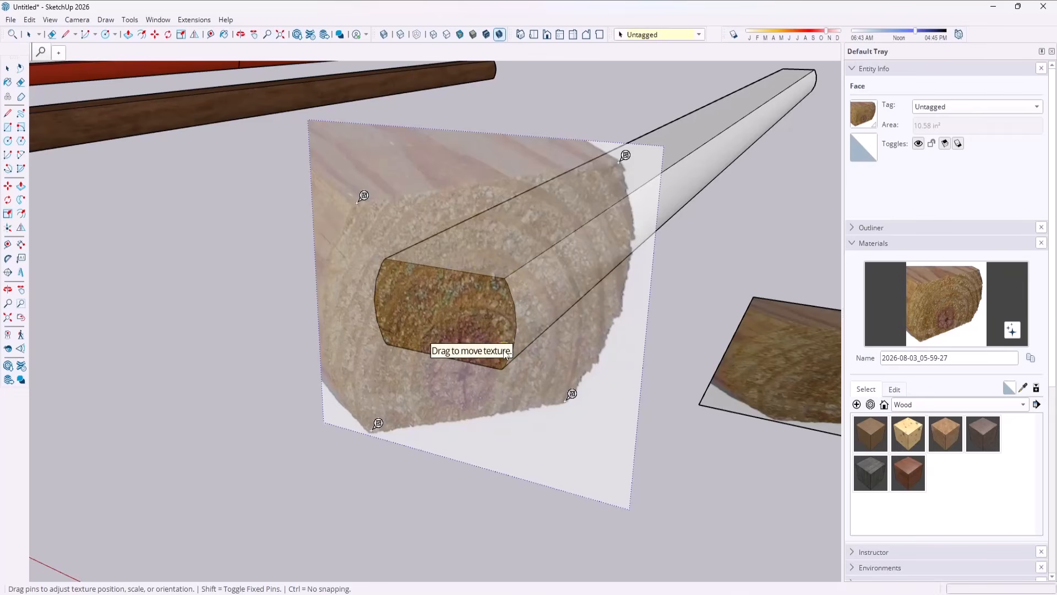
Stretch the four pinned texture corners onto the corners of the timber's end face, apply the positioning and clear the selection.
{"action": "left_click_drag", "start_coordinate": [363, 197], "coordinate": [391, 253]}
{"action": "left_click_drag", "start_coordinate": [378, 423], "coordinate": [394, 337]}
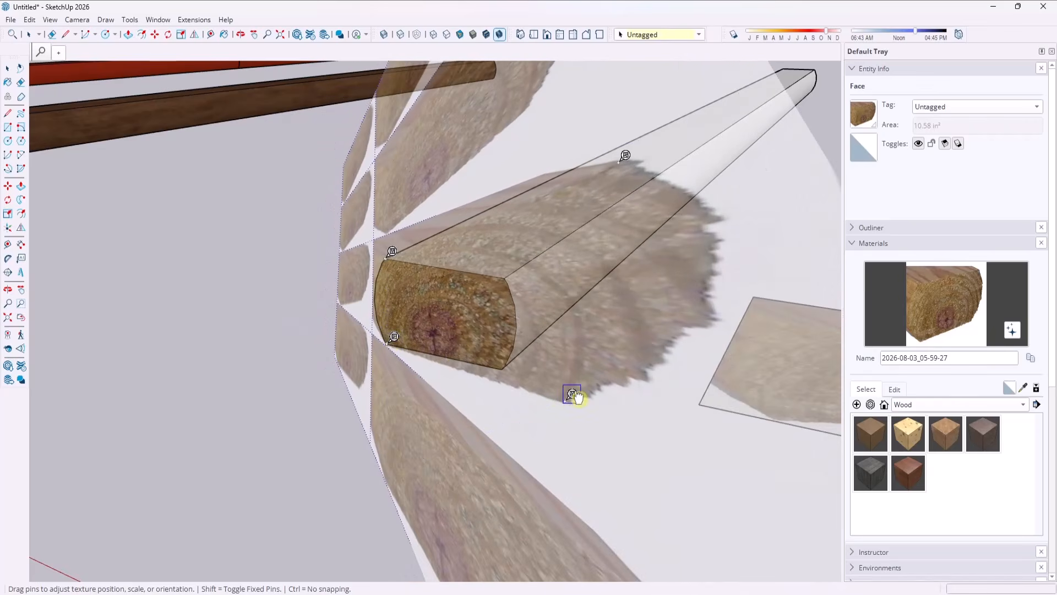
{"action": "left_click_drag", "start_coordinate": [573, 394], "coordinate": [508, 362]}
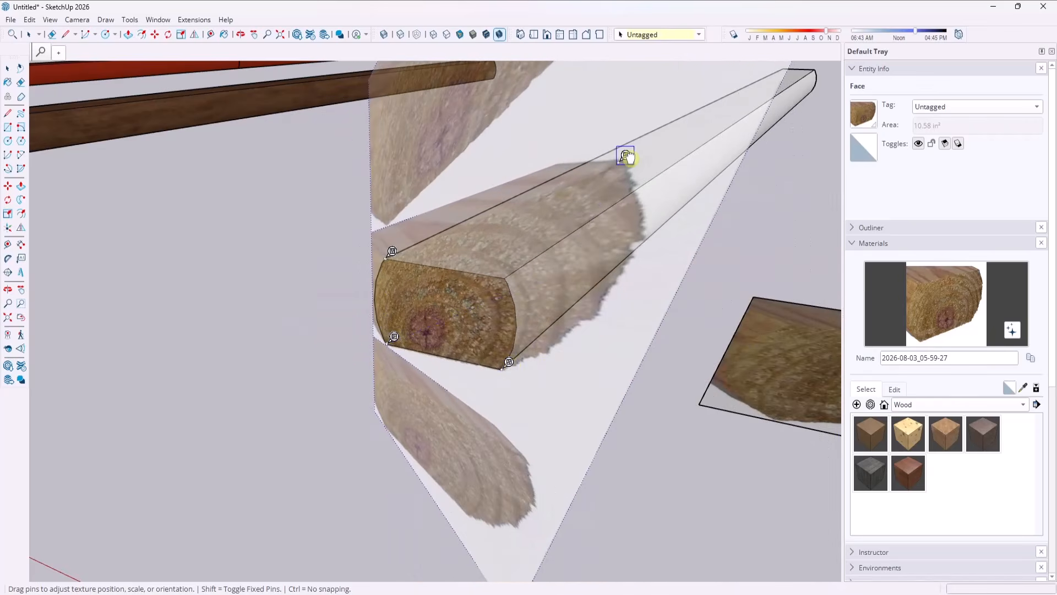
{"action": "left_click_drag", "start_coordinate": [626, 156], "coordinate": [511, 271]}
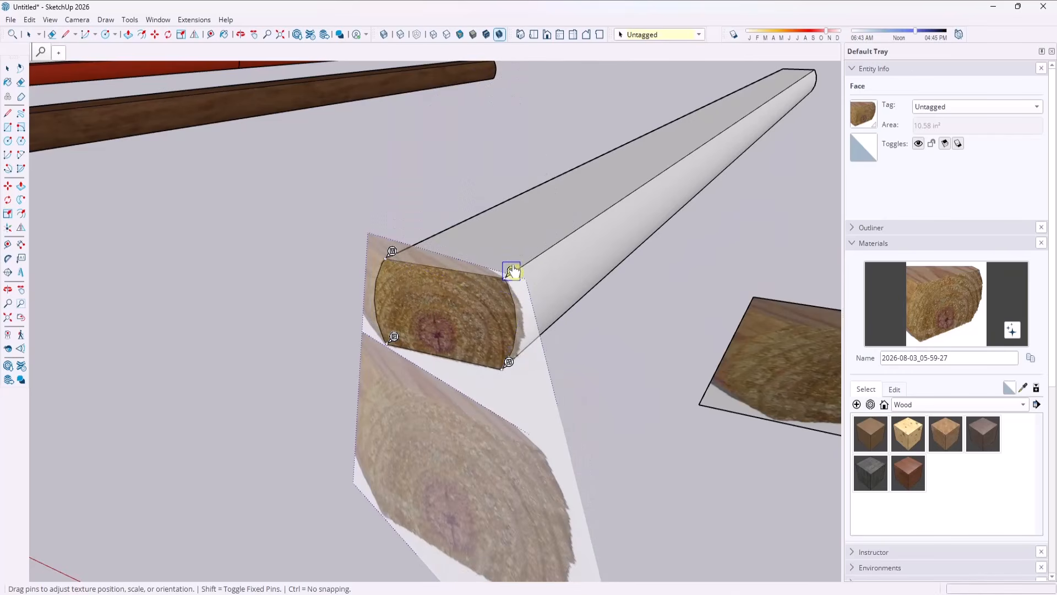
{"action": "key", "text": "Return"}
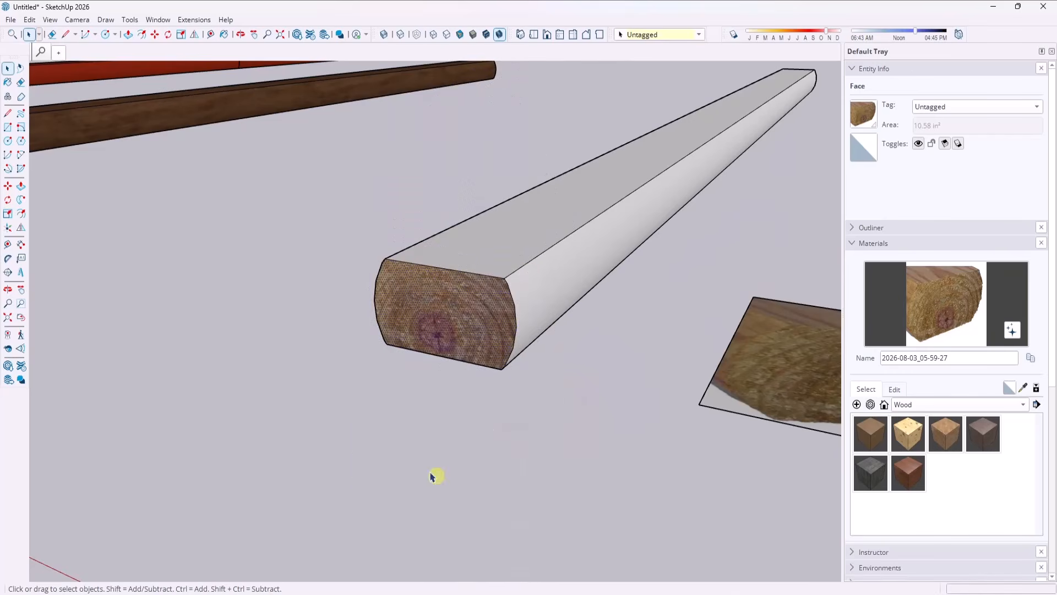
{"action": "left_click", "coordinate": [357, 284]}
Sample the end grain material from the timber's textured end face and paint it onto the opposite end face.
{"action": "middle_click_drag", "start_coordinate": [361, 283], "coordinate": [415, 308]}
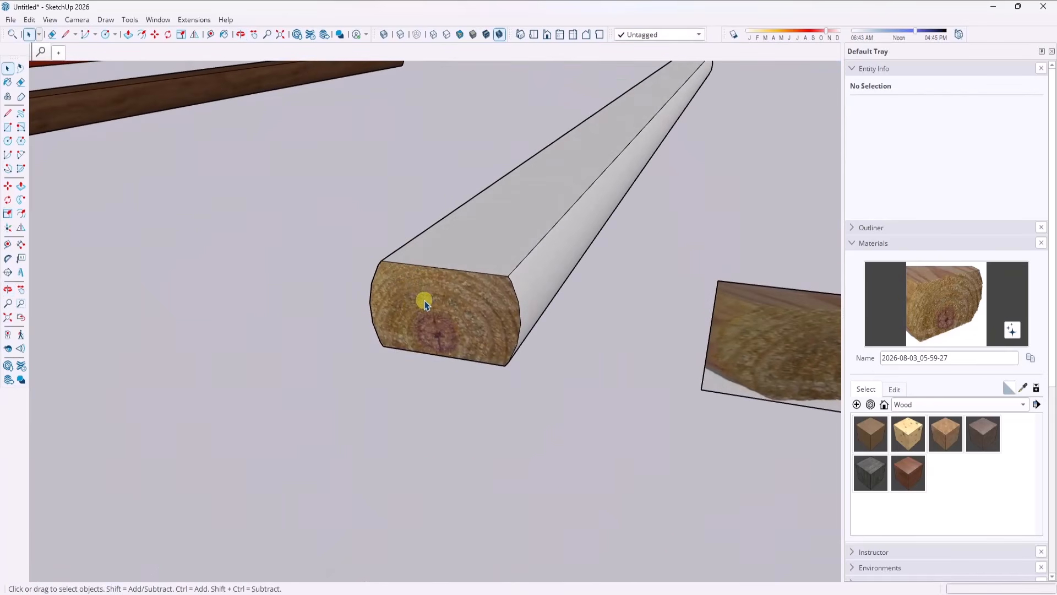
{"action": "scroll", "coordinate": [424, 303], "scroll_direction": "down", "scroll_amount": 5}
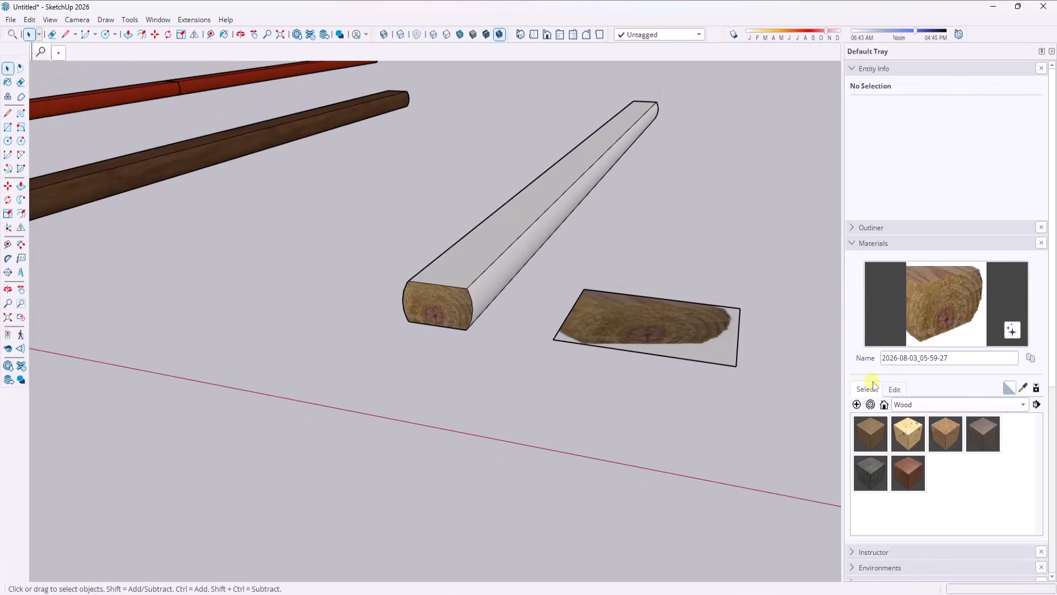
{"action": "left_click", "coordinate": [1022, 388]}
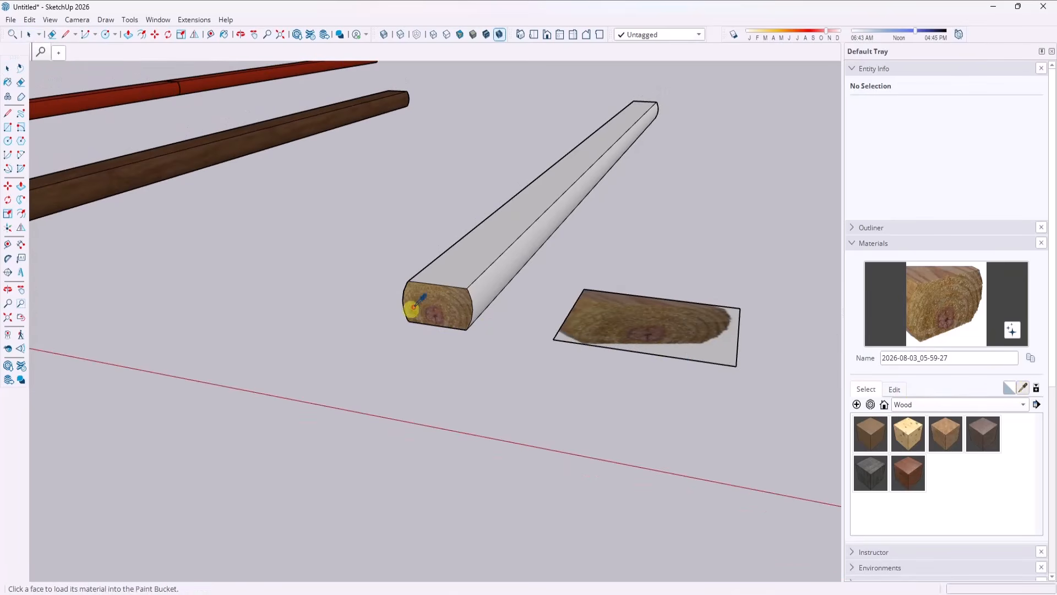
{"action": "left_click", "coordinate": [435, 298]}
{"action": "scroll", "coordinate": [435, 297], "scroll_direction": "down", "scroll_amount": 3}
{"action": "mouse_move", "coordinate": [701, 249]}
{"action": "middle_mouse_down"}
{"action": "mouse_move", "coordinate": [491, 255]}
{"action": "mouse_move", "coordinate": [221, 215]}
{"action": "middle_mouse_up"}
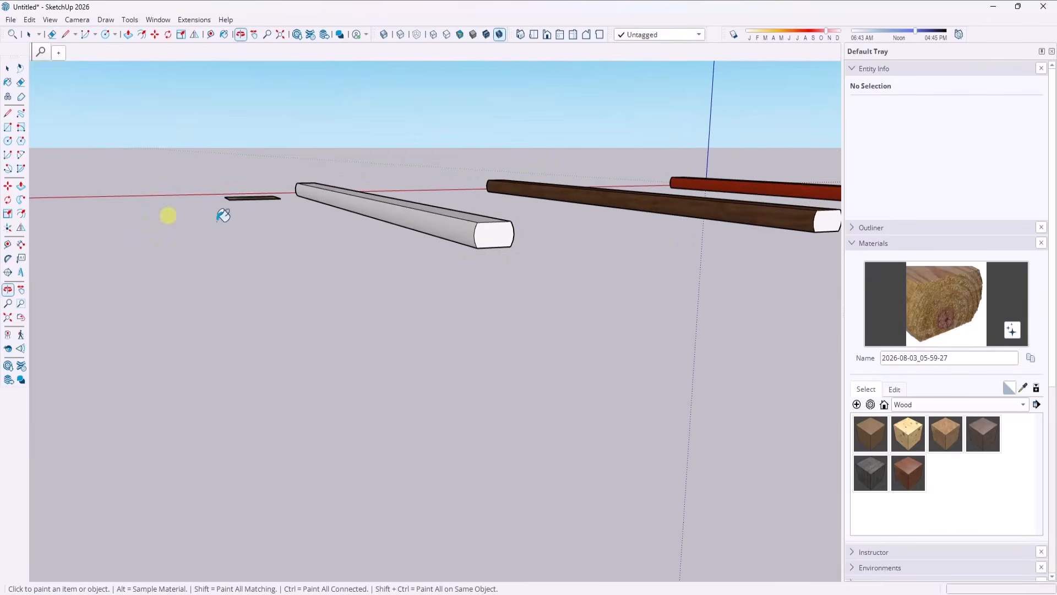
{"action": "left_click", "coordinate": [489, 234]}
{"action": "scroll", "coordinate": [522, 227], "scroll_direction": "up", "scroll_amount": 3}
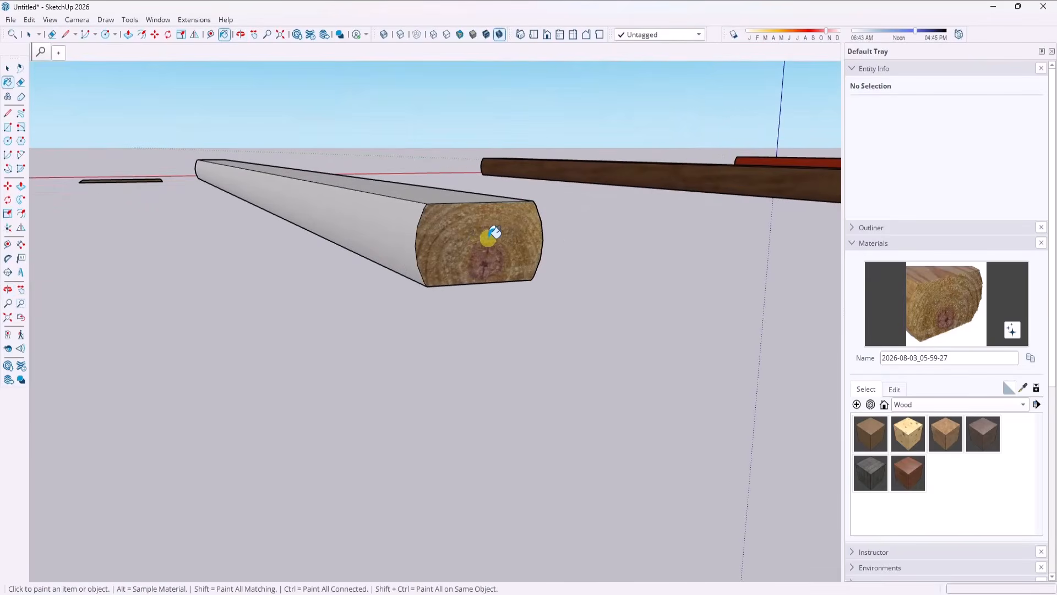
Inspect the timber's first textured end, its unpainted long faces and the end grain photo beside it.
{"action": "scroll", "coordinate": [524, 236], "scroll_direction": "down", "scroll_amount": 3}
{"action": "middle_click_drag", "start_coordinate": [352, 232], "coordinate": [1029, 326]}
{"action": "scroll", "coordinate": [366, 356], "scroll_direction": "up", "scroll_amount": 3}
{"action": "mouse_move", "coordinate": [260, 330]}
{"action": "middle_mouse_down"}
{"action": "mouse_move", "coordinate": [460, 276]}
{"action": "mouse_move", "coordinate": [366, 250]}
{"action": "mouse_move", "coordinate": [349, 351]}
{"action": "mouse_move", "coordinate": [305, 269]}
{"action": "mouse_move", "coordinate": [286, 309]}
{"action": "mouse_move", "coordinate": [632, 354]}
{"action": "mouse_move", "coordinate": [371, 323]}
{"action": "middle_mouse_up"}
{"action": "key", "text": "b"}
{"action": "scroll", "coordinate": [561, 321], "scroll_direction": "up", "scroll_amount": 2}
{"action": "middle_click_drag", "start_coordinate": [561, 322], "coordinate": [604, 319]}
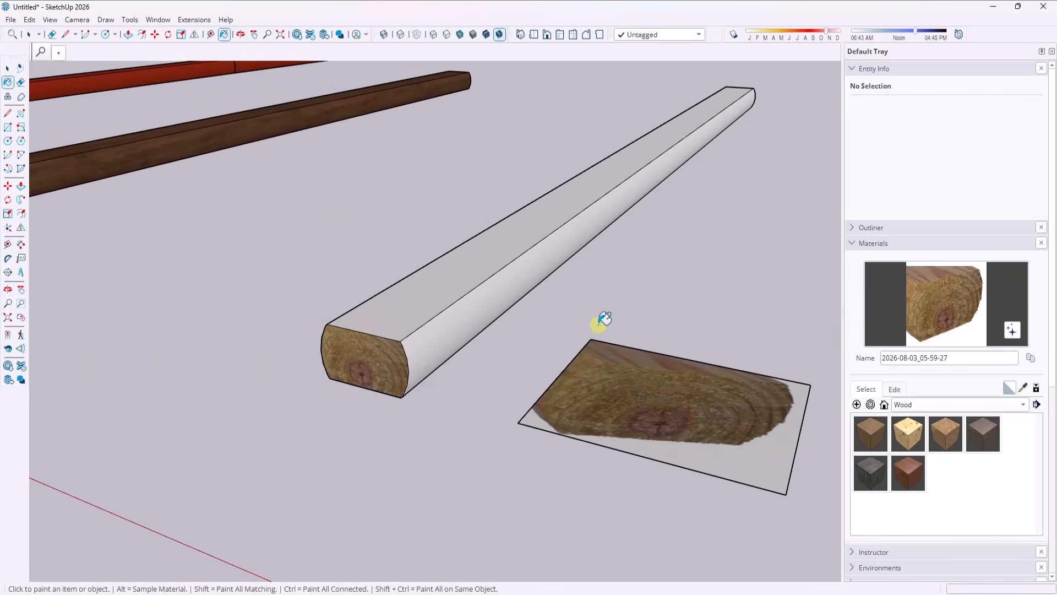
{"action": "key", "text": "space"}
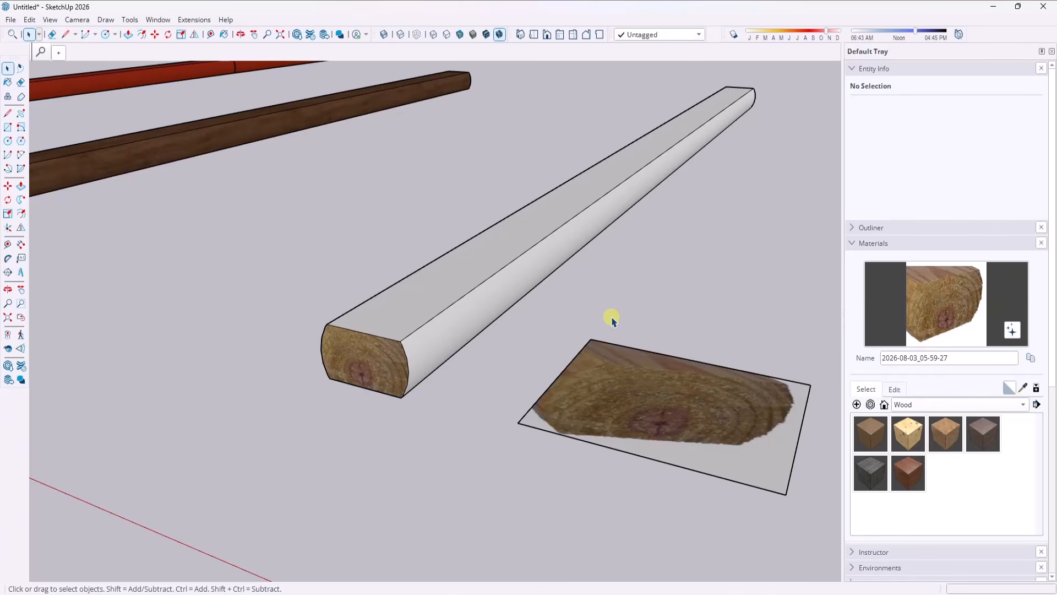
{"action": "scroll", "coordinate": [455, 309], "scroll_direction": "up", "scroll_amount": 3}
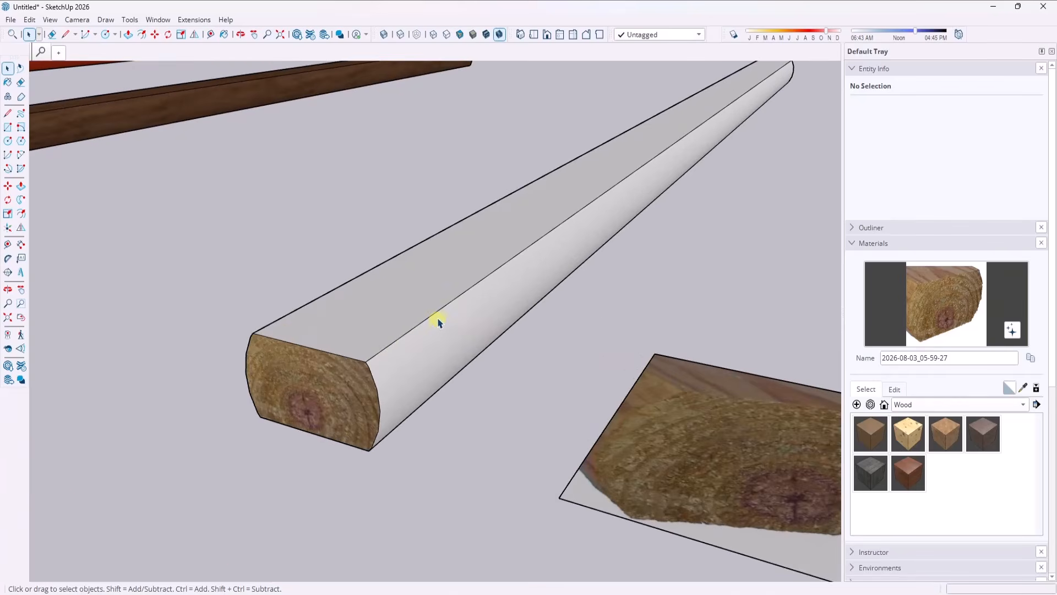
{"action": "scroll", "coordinate": [419, 301], "scroll_direction": "down", "scroll_amount": 4}
{"action": "scroll", "coordinate": [407, 279], "scroll_direction": "down", "scroll_amount": 2}
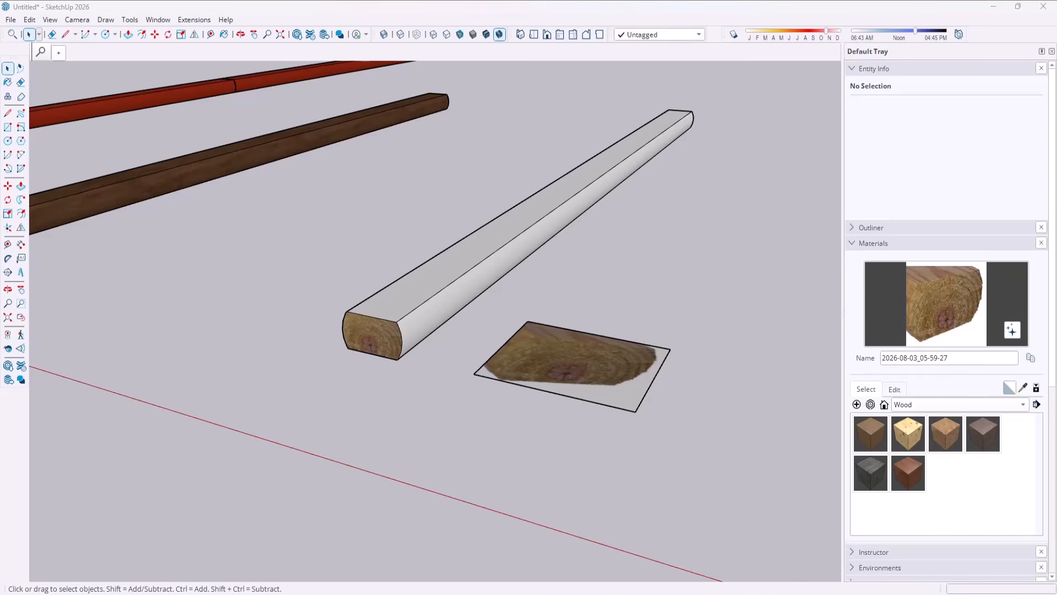
Switch to the Home Depot product page in the browser and screenshot the timber's top wood surface from the product photo.
{"action": "key", "text": "alt+Tab"}
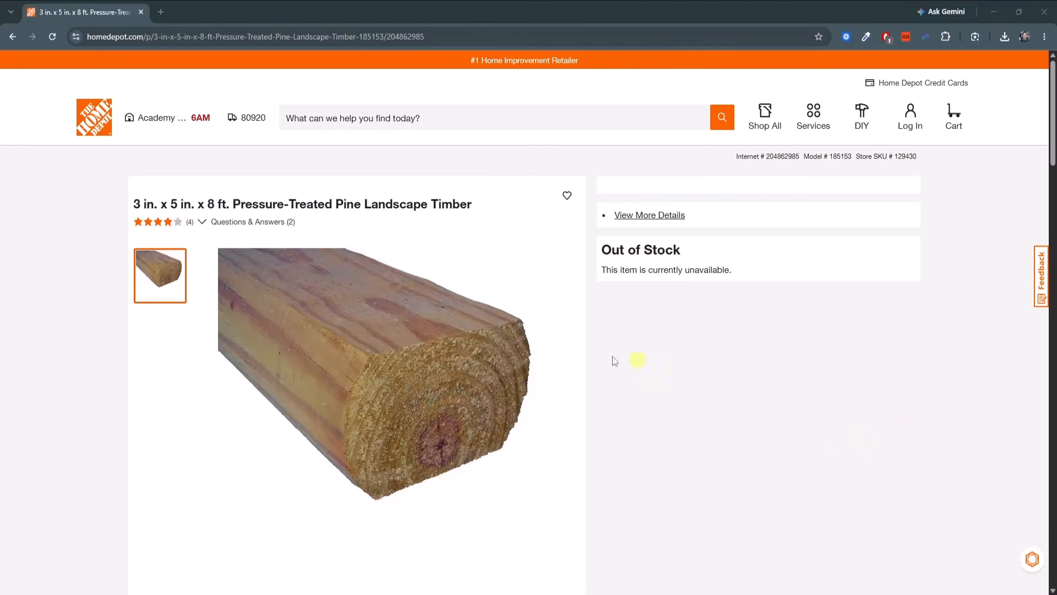
{"action": "key", "text": "Print"}
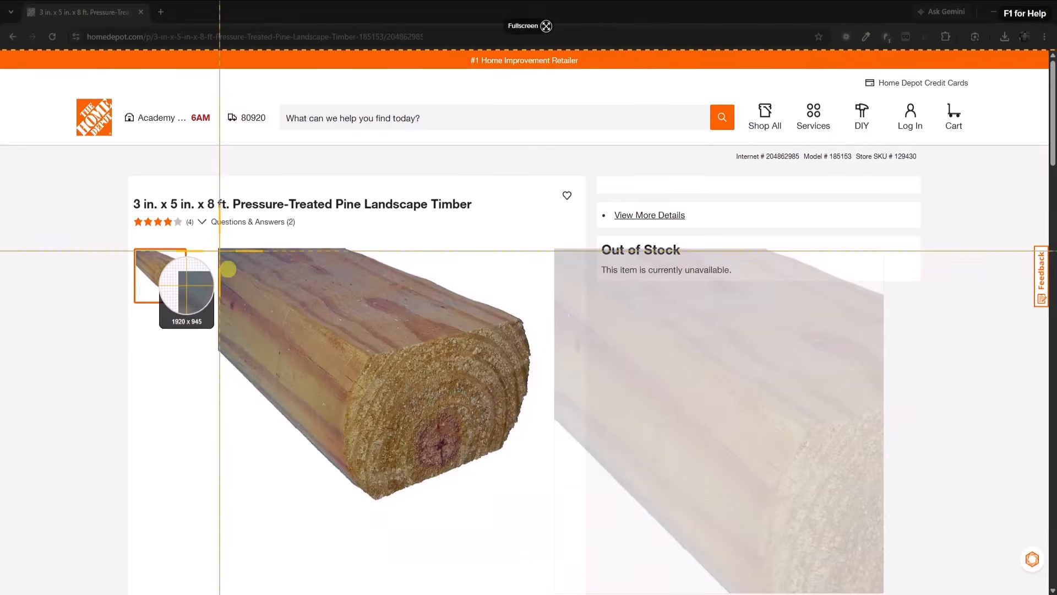
{"action": "left_click_drag", "start_coordinate": [229, 257], "coordinate": [480, 495]}
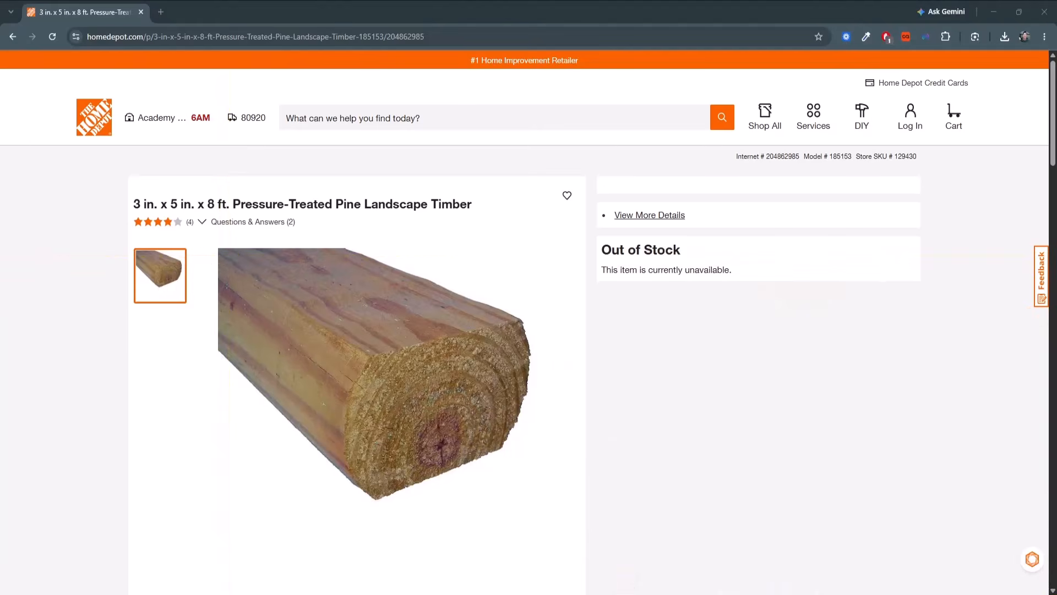
{"action": "left_click", "coordinate": [563, 576]}
{"action": "key", "text": "Print"}
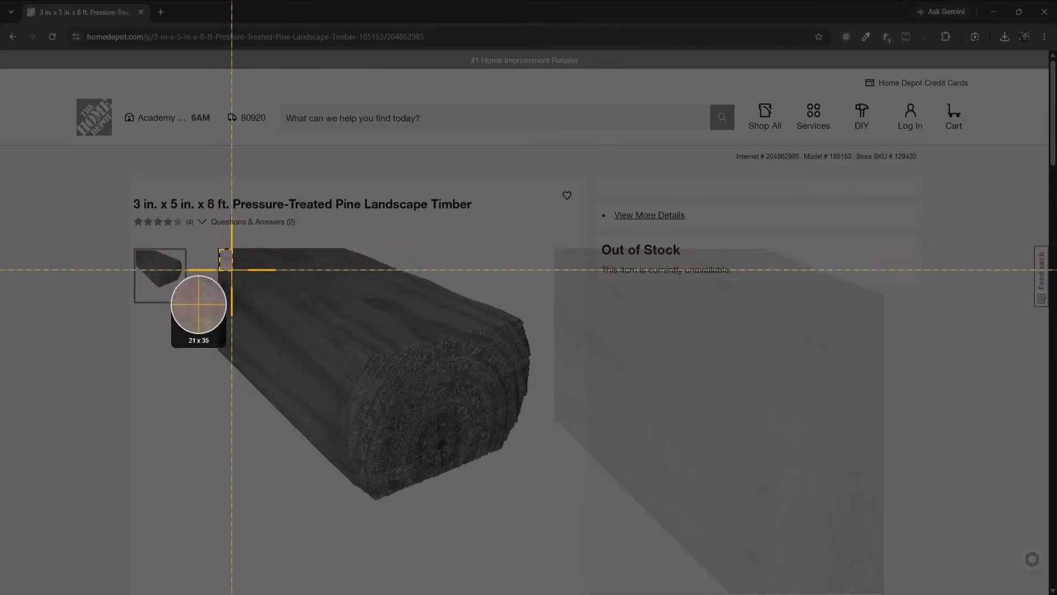
{"action": "left_click_drag", "start_coordinate": [219, 249], "coordinate": [524, 357]}
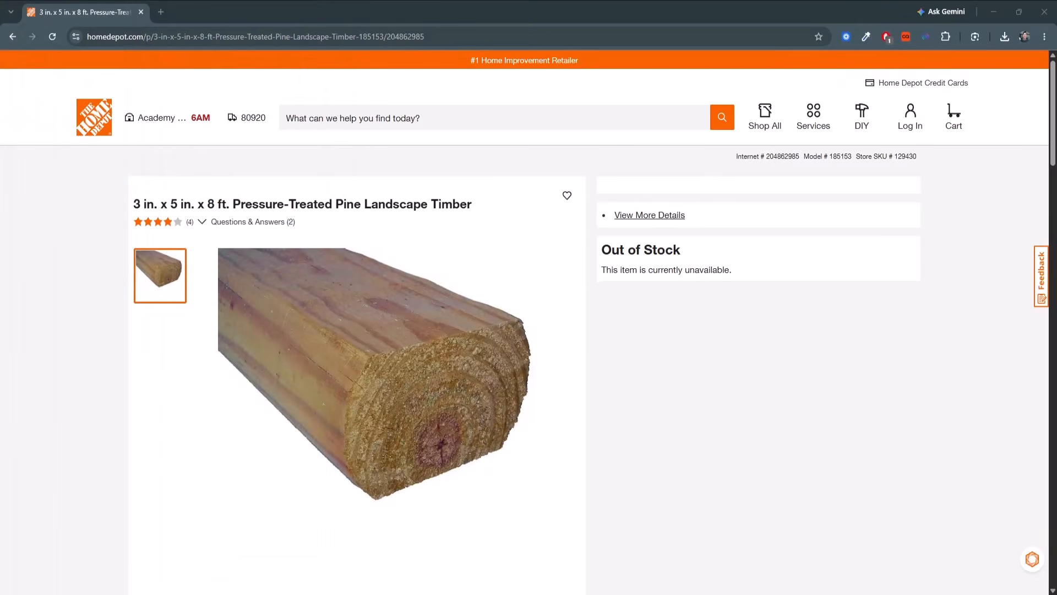
Open ChatGPT in a new browser tab and attach the captured wood surface image to the chat.
{"action": "left_click", "coordinate": [162, 12]}
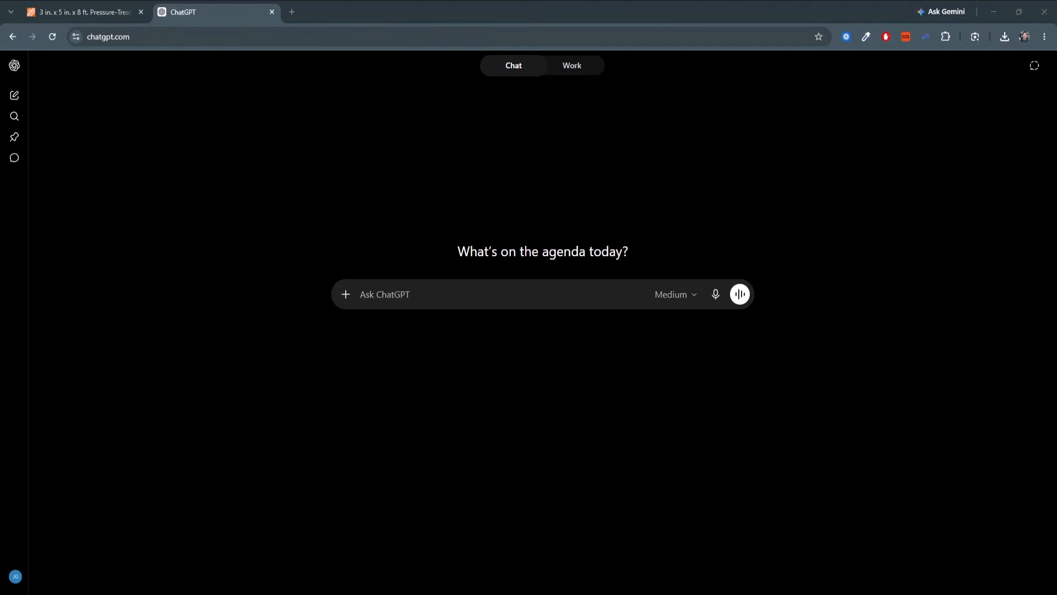
{"action": "left_click_drag", "start_coordinate": [0, 352], "coordinate": [437, 357]}
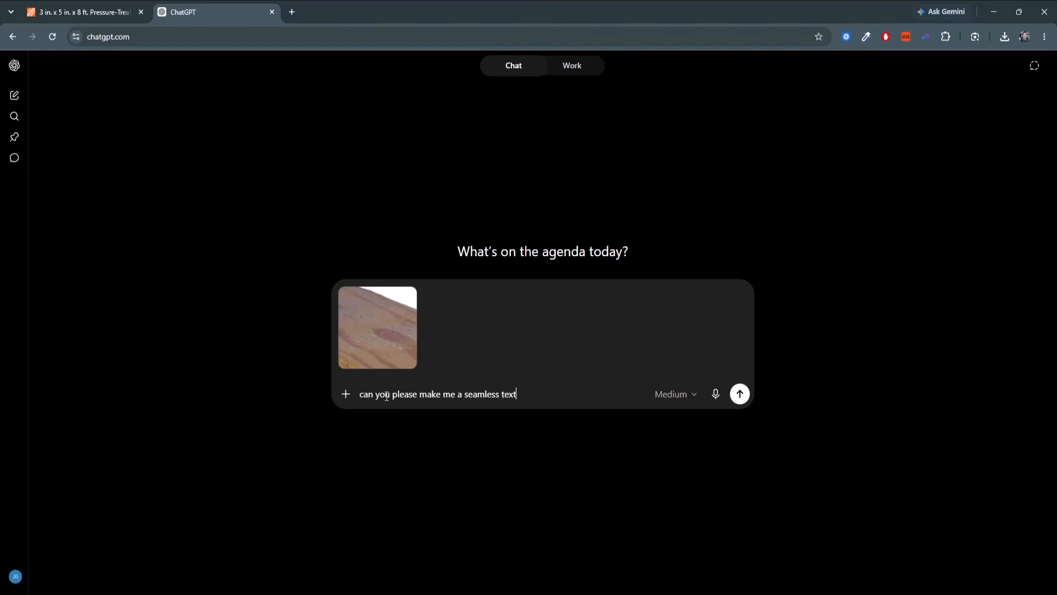
Send the prompt "can you please make me a seamless texture image of the wood on a landscape timber to match the material in this image".
{"action": "type", "text": "e image of the wood on a"}
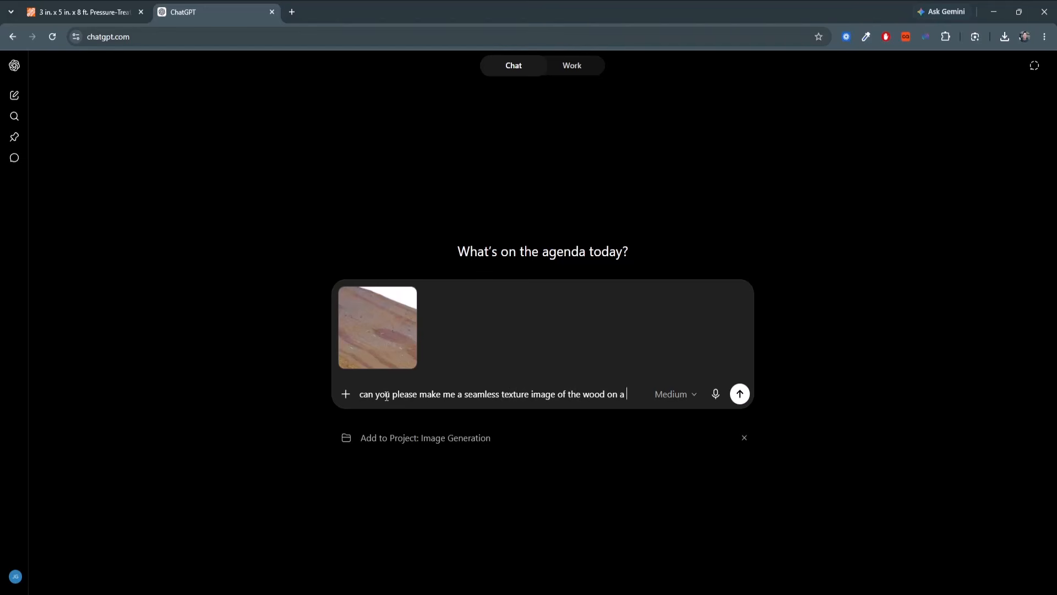
{"action": "type", "text": "landscape timber to match t"}
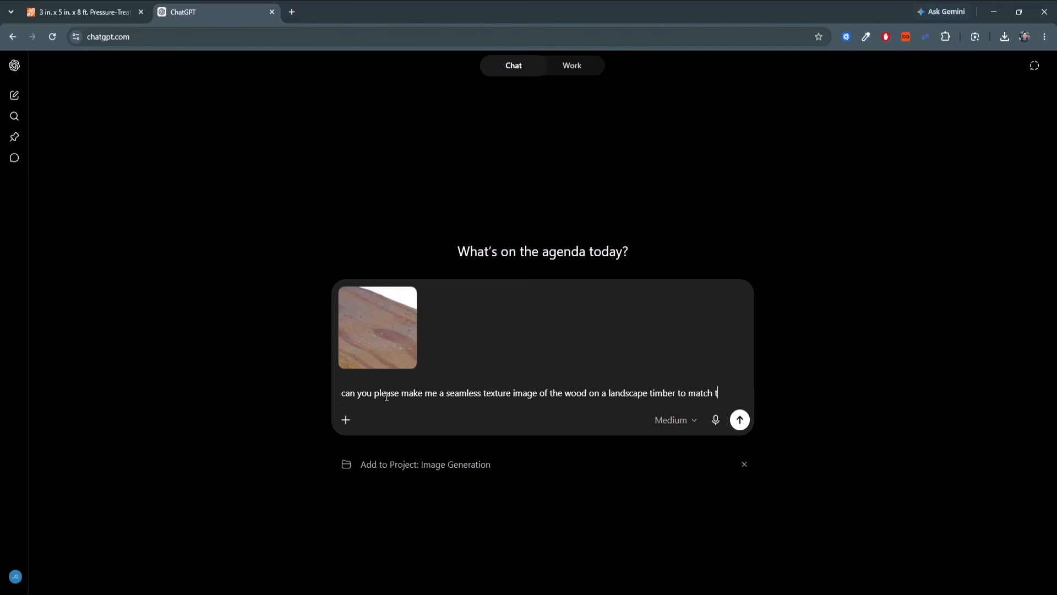
{"action": "type", "text": "he material i"}
{"action": "type", "text": "m th"}
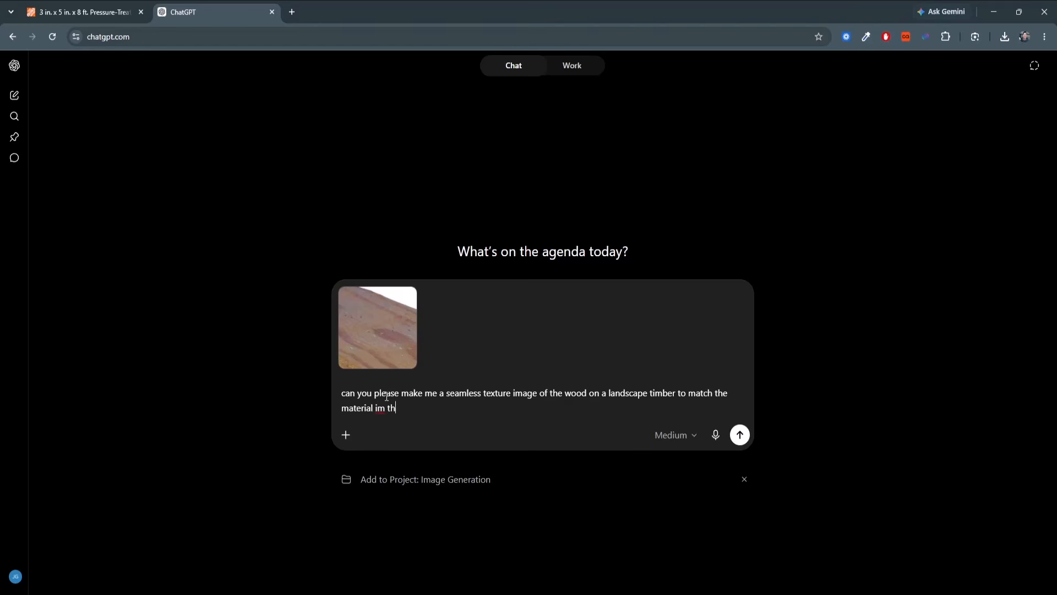
{"action": "type", "text": " this image"}
{"action": "key", "text": "Return"}
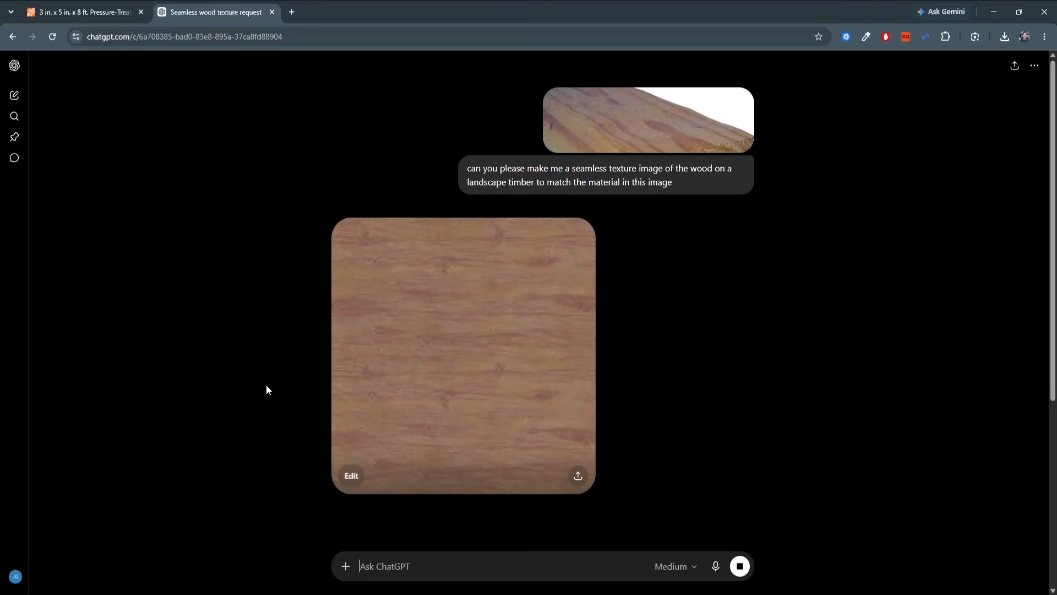
Open the generated wood texture image at full size and download it.
{"action": "left_click", "coordinate": [436, 363]}
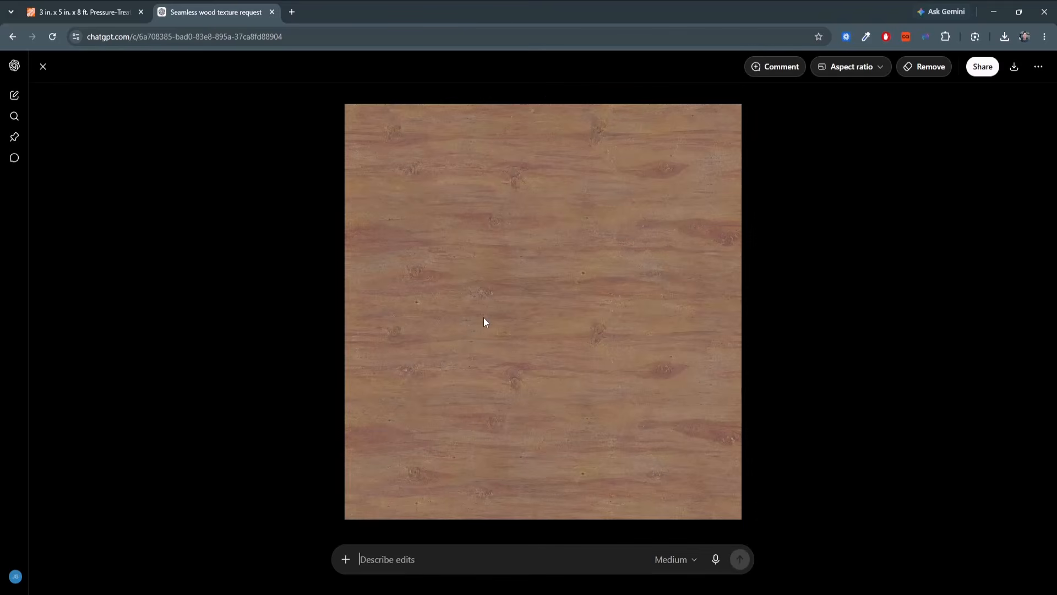
{"action": "left_click", "coordinate": [1014, 67]}
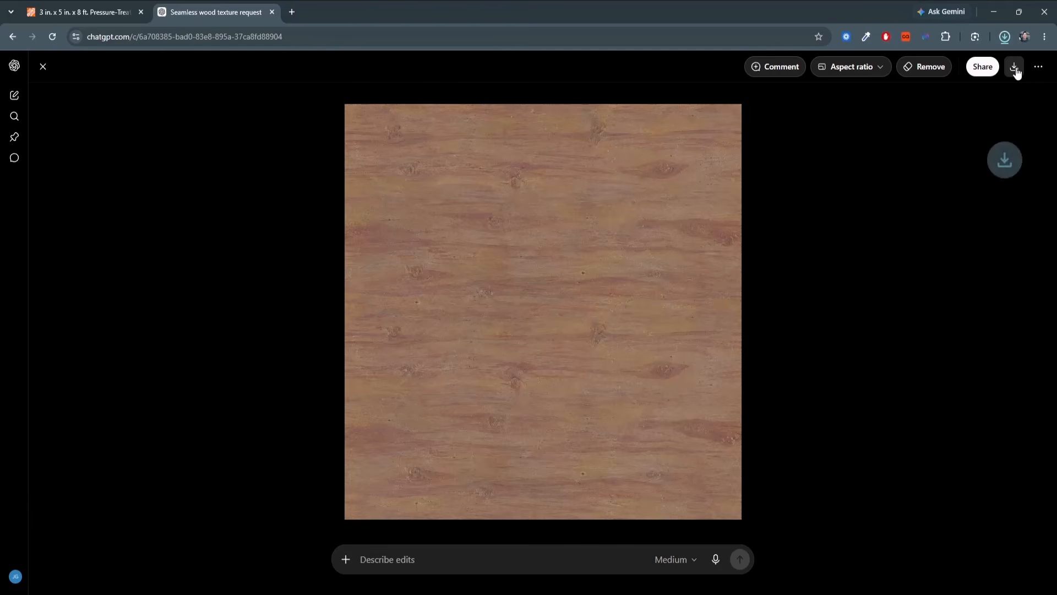
{"action": "left_click", "coordinate": [1003, 38]}
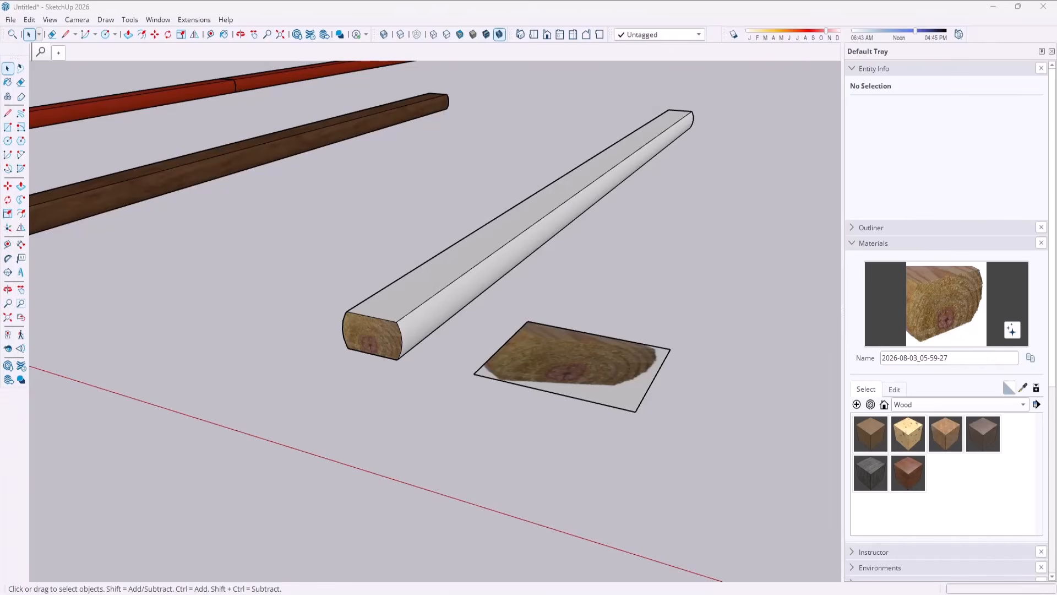
Switch to SketchUp and import the downloaded wood texture, placing it flat beside the timber at about 2' 10" square.
{"action": "left_click_drag", "start_coordinate": [335, 264], "coordinate": [595, 304]}
{"action": "scroll", "coordinate": [332, 233], "scroll_direction": "down", "scroll_amount": 5}
{"action": "middle_click_drag", "start_coordinate": [633, 295], "coordinate": [667, 393]}
{"action": "scroll", "coordinate": [601, 405], "scroll_direction": "up", "scroll_amount": 3}
{"action": "middle_click_drag", "start_coordinate": [600, 406], "coordinate": [613, 347]}
{"action": "key", "text": "space"}
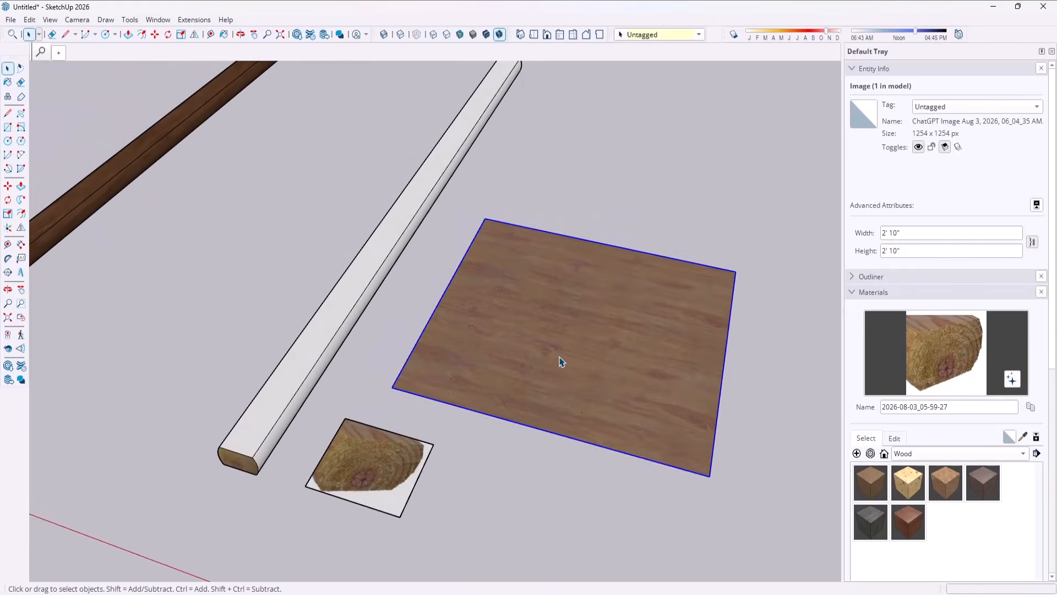
Explode the imported wood texture image and turn off the Projected option for its face's texture.
{"action": "right_click", "coordinate": [594, 296]}
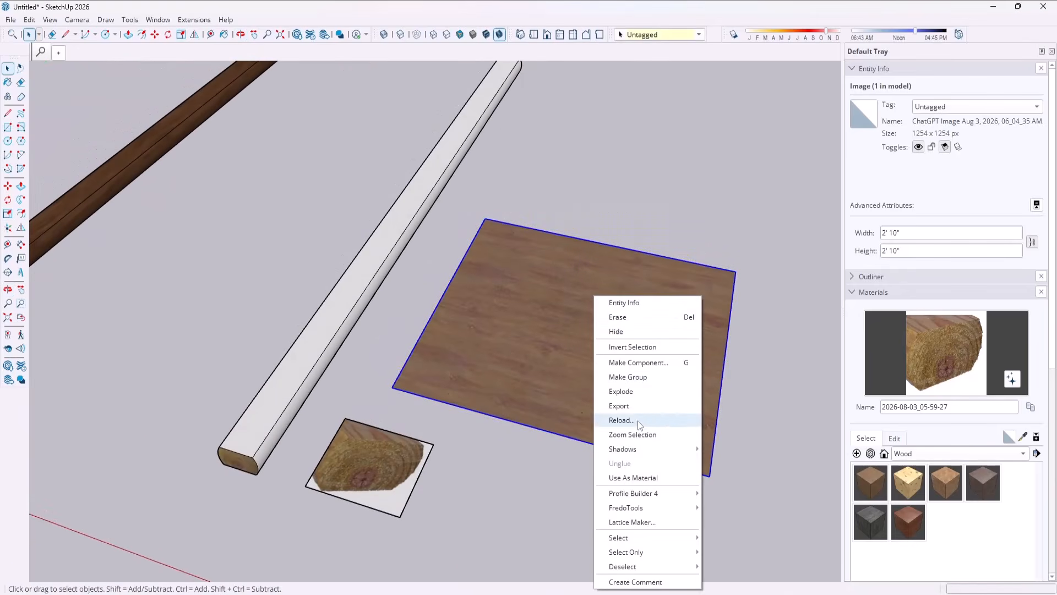
{"action": "left_click", "coordinate": [621, 390]}
{"action": "scroll", "coordinate": [473, 259], "scroll_direction": "down", "scroll_amount": 3}
{"action": "scroll", "coordinate": [522, 301], "scroll_direction": "up", "scroll_amount": 3}
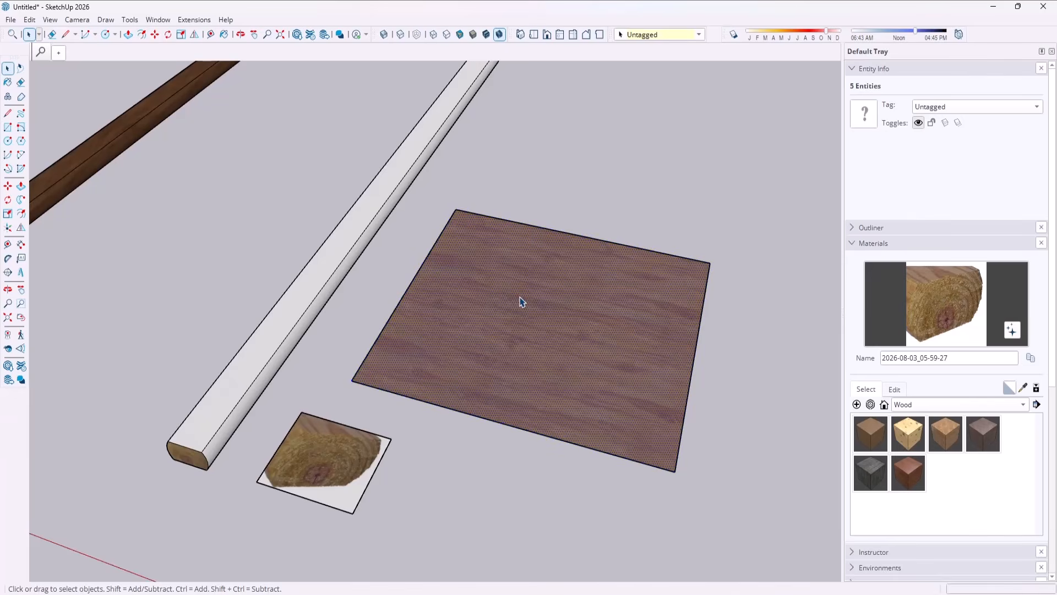
{"action": "right_click", "coordinate": [536, 299]}
{"action": "mouse_move", "coordinate": [580, 193]}
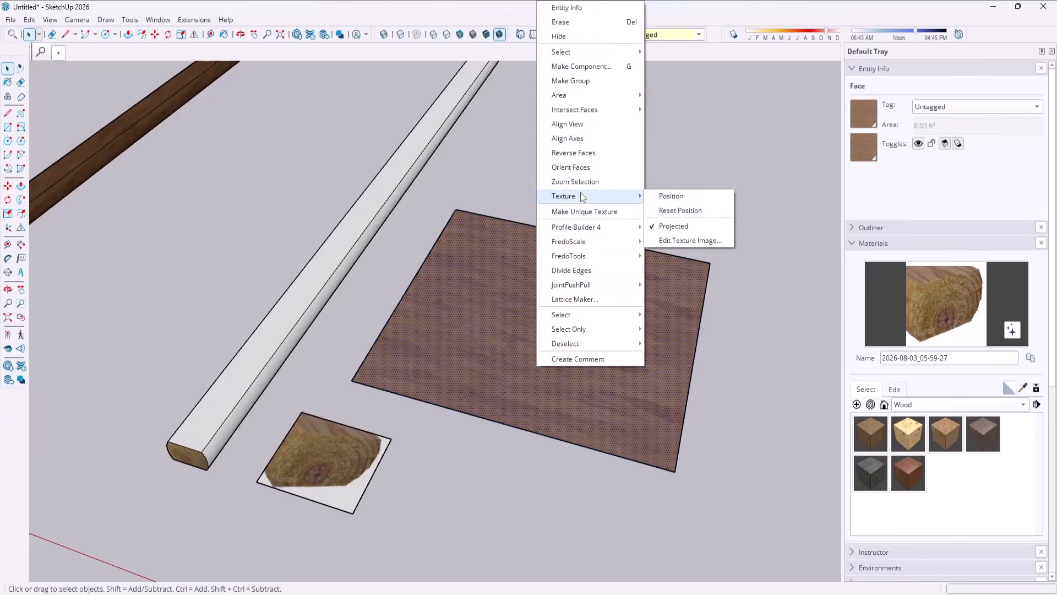
{"action": "left_click", "coordinate": [674, 225]}
{"action": "scroll", "coordinate": [538, 251], "scroll_direction": "down", "scroll_amount": 2}
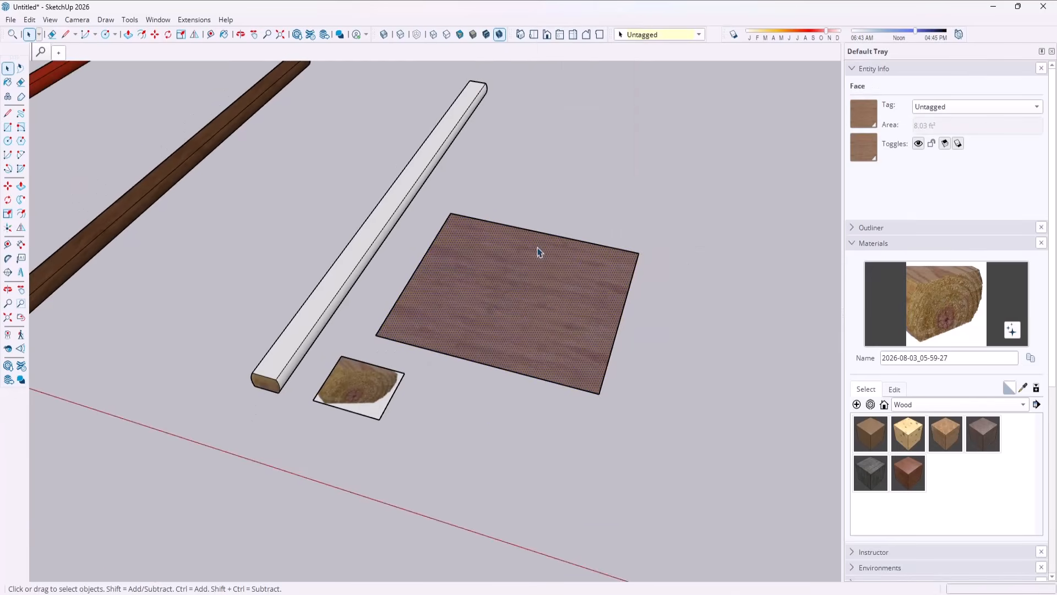
Sample the wood texture from the exploded image and paint it onto the timber's top face.
{"action": "left_click", "coordinate": [1023, 387]}
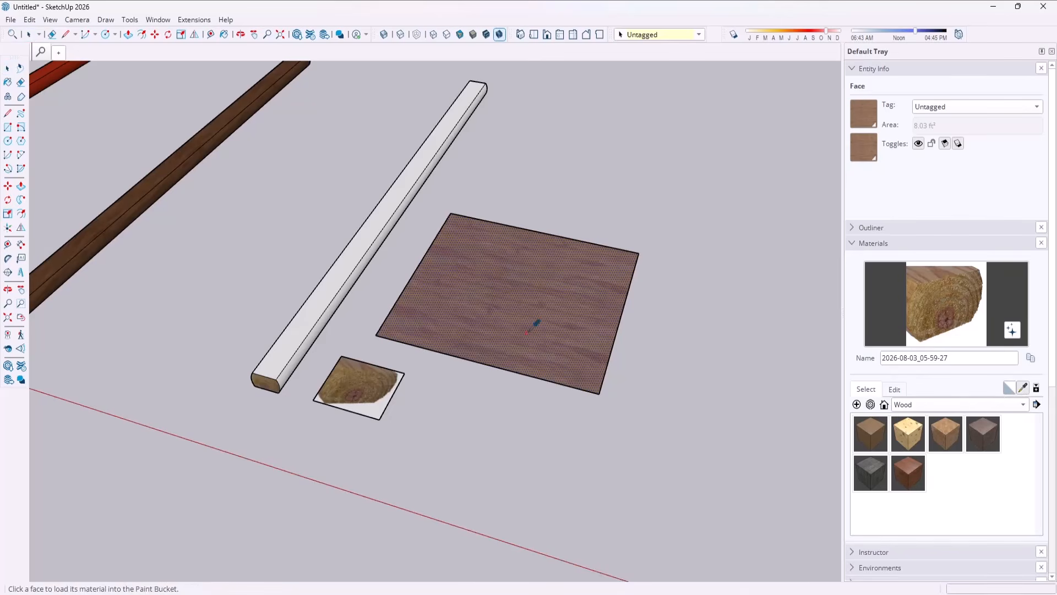
{"action": "left_click", "coordinate": [511, 301]}
{"action": "left_click", "coordinate": [307, 319]}
{"action": "scroll", "coordinate": [271, 366], "scroll_direction": "up", "scroll_amount": 5}
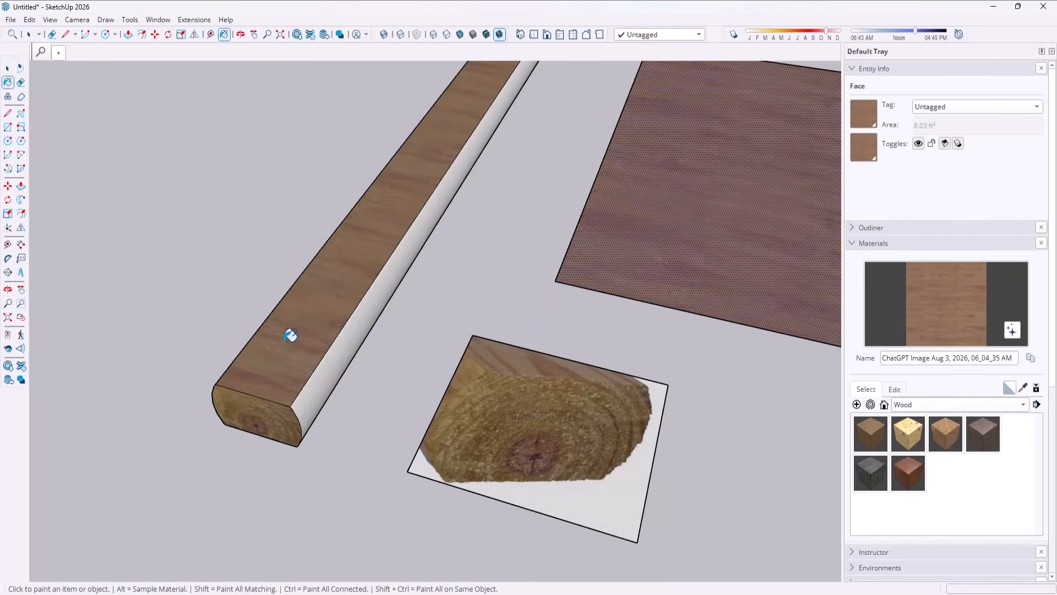
{"action": "scroll", "coordinate": [420, 292], "scroll_direction": "up", "scroll_amount": 4}
{"action": "key", "text": "space"}
{"action": "scroll", "coordinate": [394, 320], "scroll_direction": "down", "scroll_amount": 4}
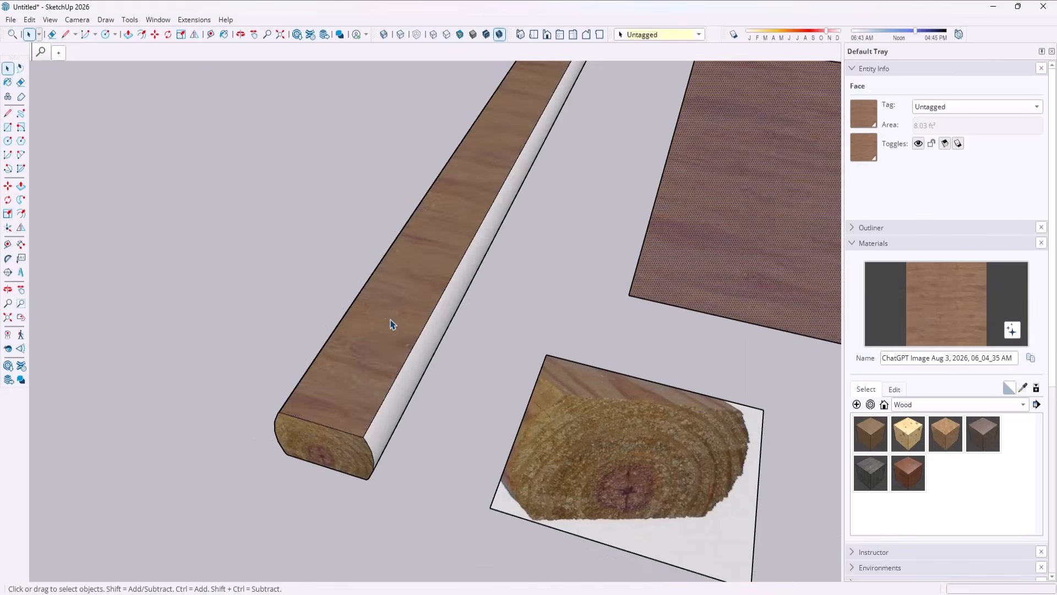
Rotate the wood texture on the timber's top face by 90 degrees so the grain runs lengthwise, and apply the positioning.
{"action": "right_click", "coordinate": [387, 313]}
{"action": "mouse_move", "coordinate": [422, 197]}
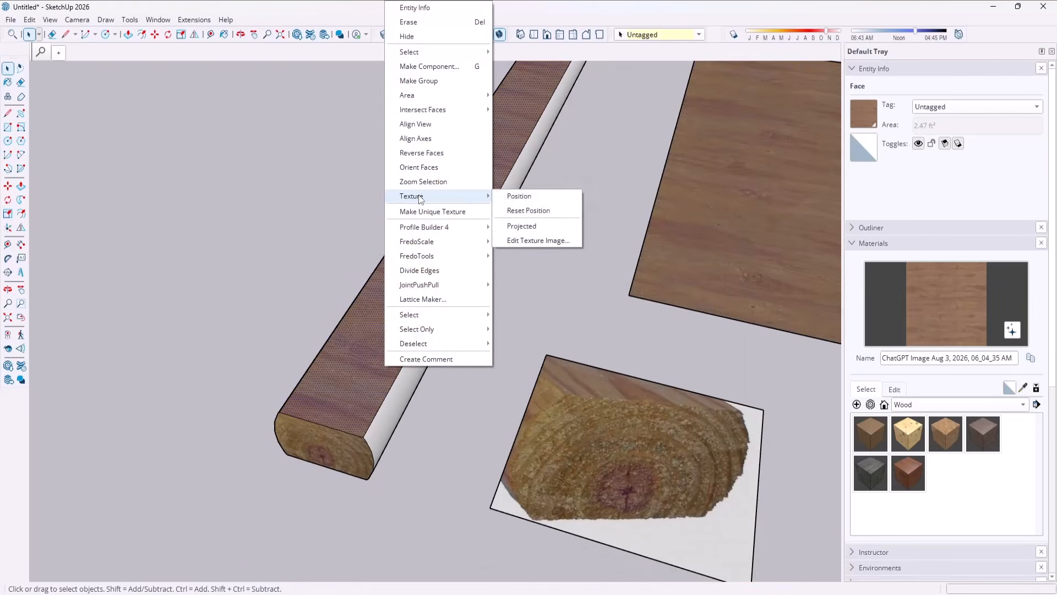
{"action": "left_click", "coordinate": [521, 196]}
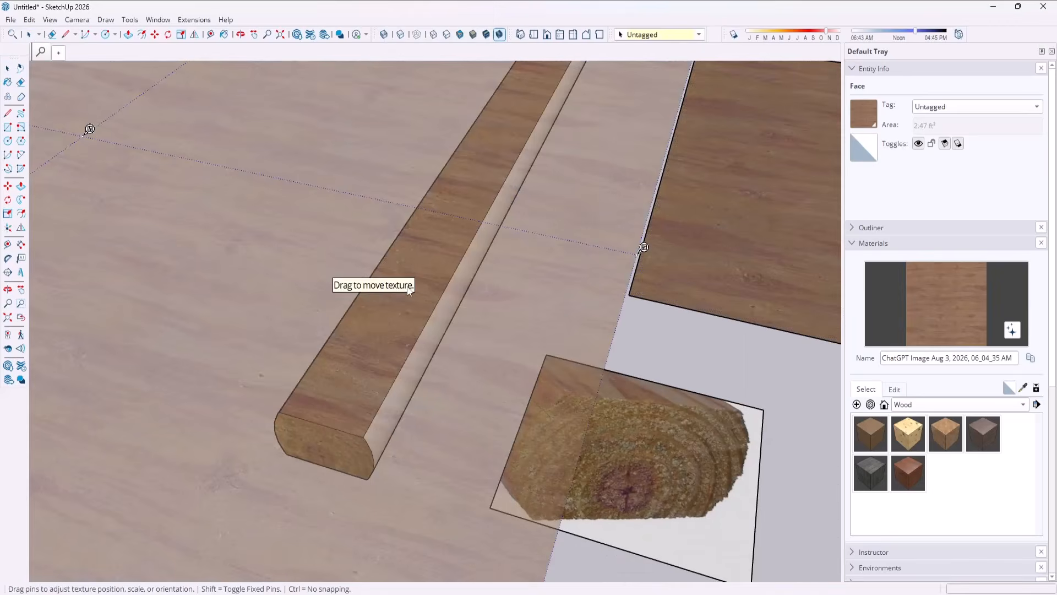
{"action": "right_click", "coordinate": [417, 305]}
{"action": "mouse_move", "coordinate": [439, 350]}
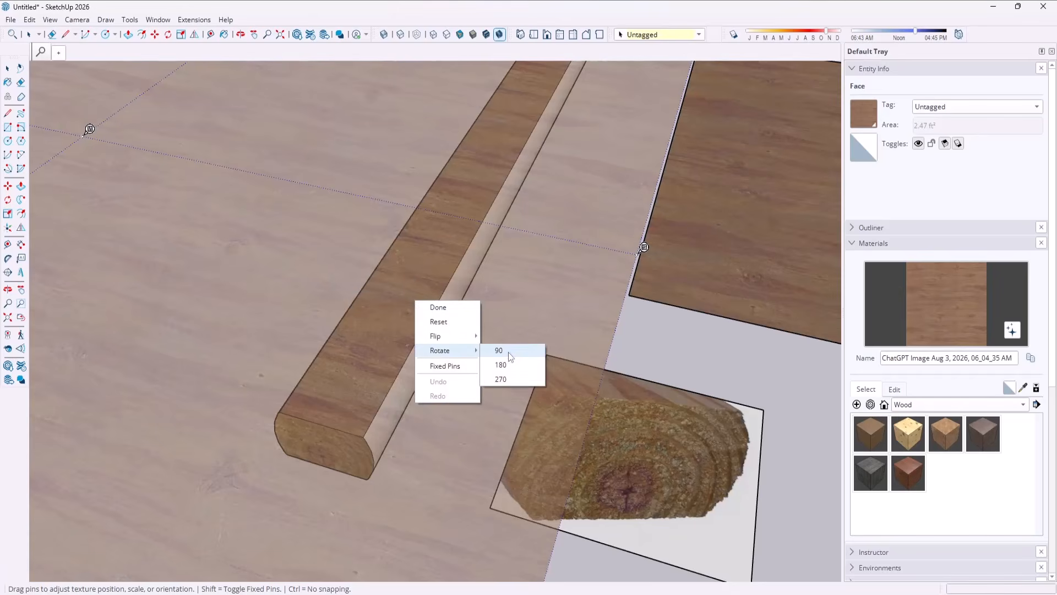
{"action": "left_click", "coordinate": [507, 351]}
{"action": "key", "text": "Return"}
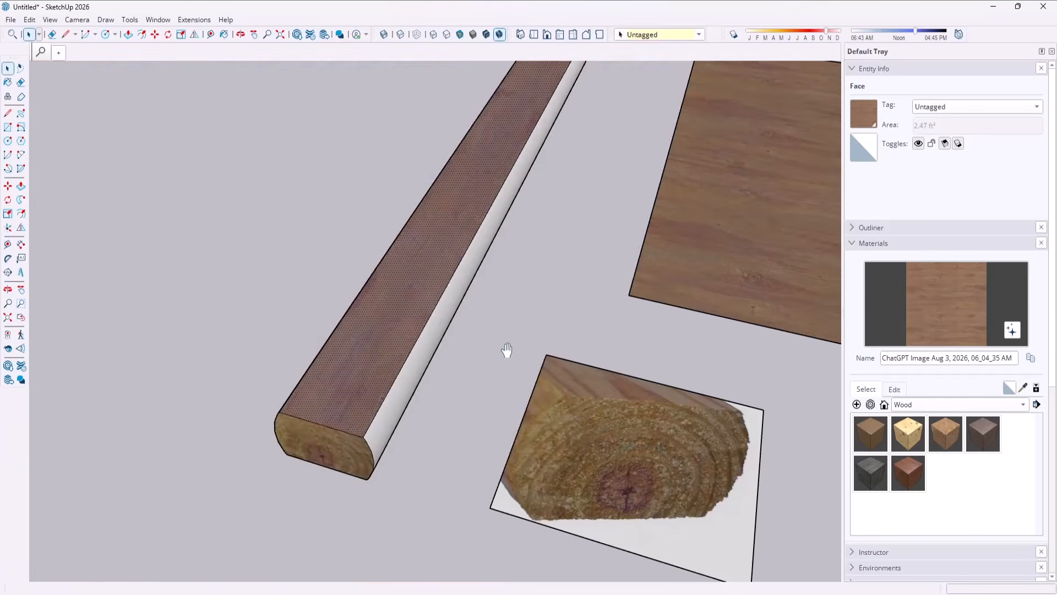
{"action": "scroll", "coordinate": [323, 513], "scroll_direction": "down", "scroll_amount": 5}
{"action": "middle_click_drag", "start_coordinate": [449, 453], "coordinate": [477, 386]}
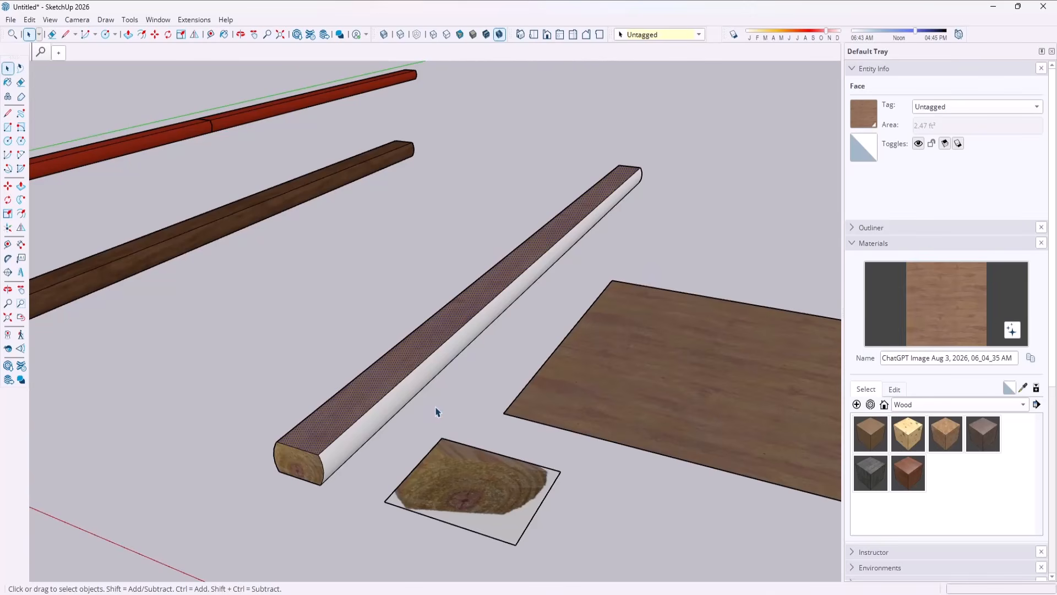
Sample the lengthwise wood texture from the timber's top face and paint it onto the timber's long sides.
{"action": "left_click", "coordinate": [1022, 387]}
{"action": "left_click", "coordinate": [396, 374]}
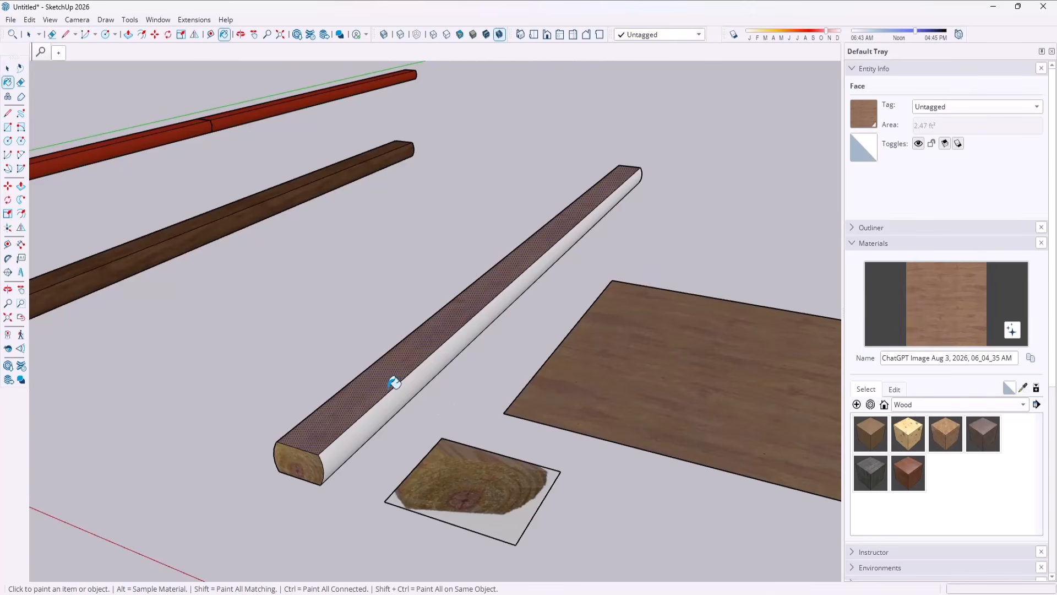
{"action": "left_click", "coordinate": [386, 408]}
{"action": "mouse_move", "coordinate": [377, 413]}
{"action": "middle_mouse_down"}
{"action": "mouse_move", "coordinate": [472, 444]}
{"action": "mouse_move", "coordinate": [671, 370]}
{"action": "middle_mouse_up"}
{"action": "left_click", "coordinate": [700, 345]}
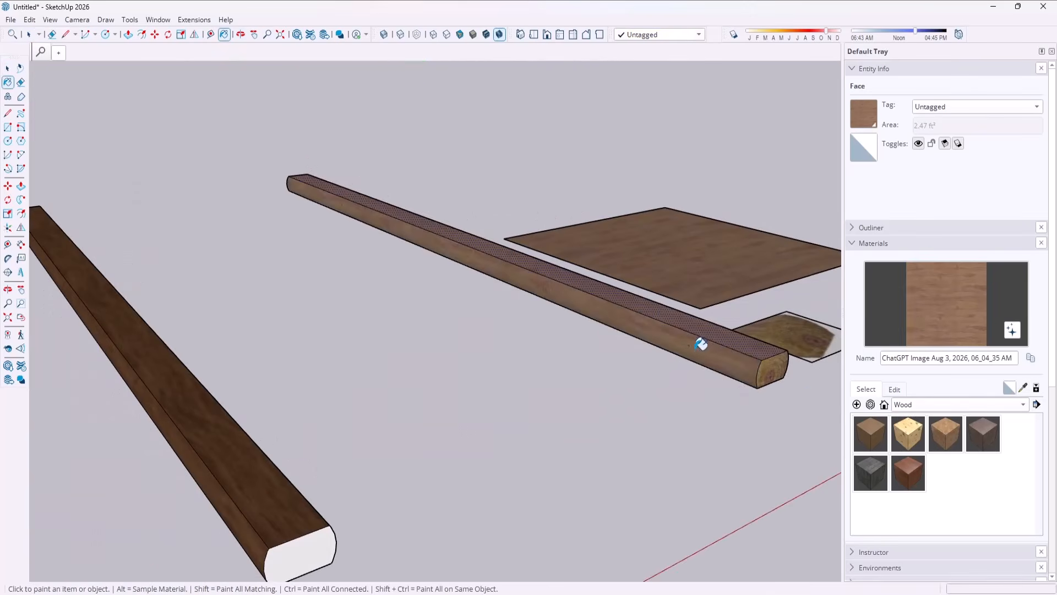
{"action": "mouse_move", "coordinate": [801, 395]}
{"action": "middle_mouse_down"}
{"action": "mouse_move", "coordinate": [503, 434]}
{"action": "mouse_move", "coordinate": [501, 346]}
{"action": "mouse_move", "coordinate": [533, 192]}
{"action": "middle_mouse_up"}
{"action": "left_click", "coordinate": [436, 434]}
{"action": "mouse_move", "coordinate": [555, 362]}
{"action": "middle_mouse_down"}
{"action": "mouse_move", "coordinate": [426, 540]}
{"action": "mouse_move", "coordinate": [490, 444]}
{"action": "mouse_move", "coordinate": [413, 493]}
{"action": "mouse_move", "coordinate": [460, 408]}
{"action": "mouse_move", "coordinate": [387, 510]}
{"action": "mouse_move", "coordinate": [402, 506]}
{"action": "mouse_move", "coordinate": [389, 481]}
{"action": "mouse_move", "coordinate": [391, 573]}
{"action": "mouse_move", "coordinate": [420, 488]}
{"action": "middle_mouse_up"}
{"action": "left_click", "coordinate": [406, 505]}
{"action": "scroll", "coordinate": [406, 504], "scroll_direction": "down", "scroll_amount": 2}
{"action": "scroll", "coordinate": [421, 476], "scroll_direction": "up", "scroll_amount": 2}
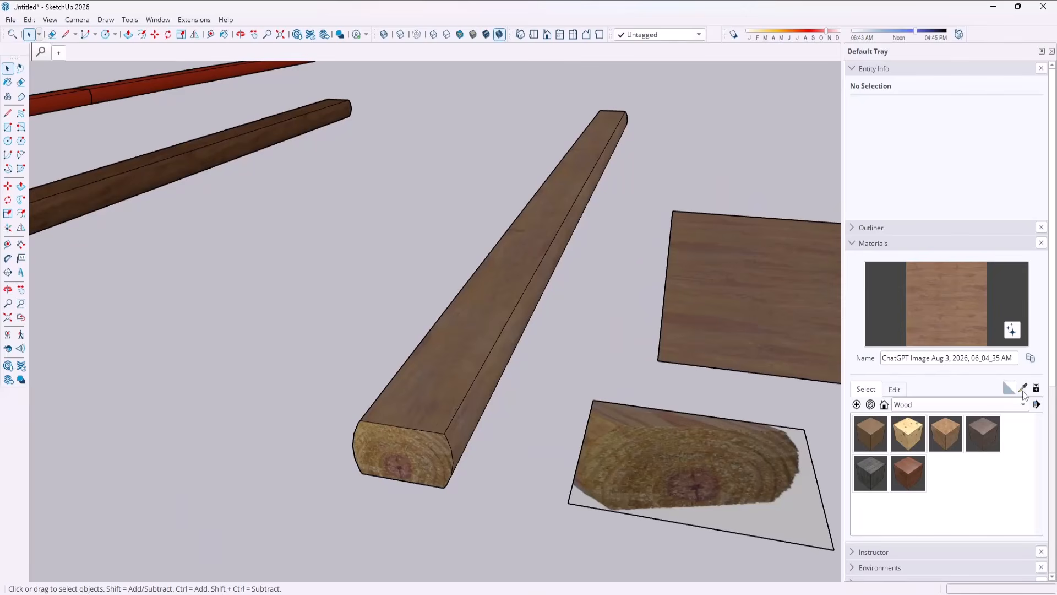
Sample the end-grain material and match its color to the wood on the timber's top face.
{"action": "left_click", "coordinate": [1022, 388]}
{"action": "left_click", "coordinate": [422, 455]}
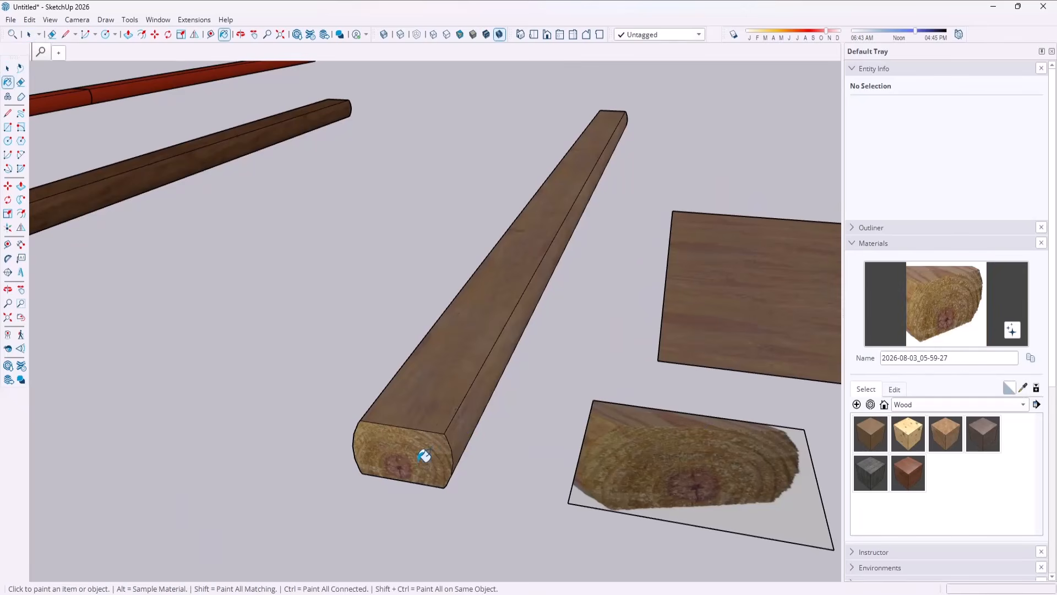
{"action": "left_click", "coordinate": [897, 389]}
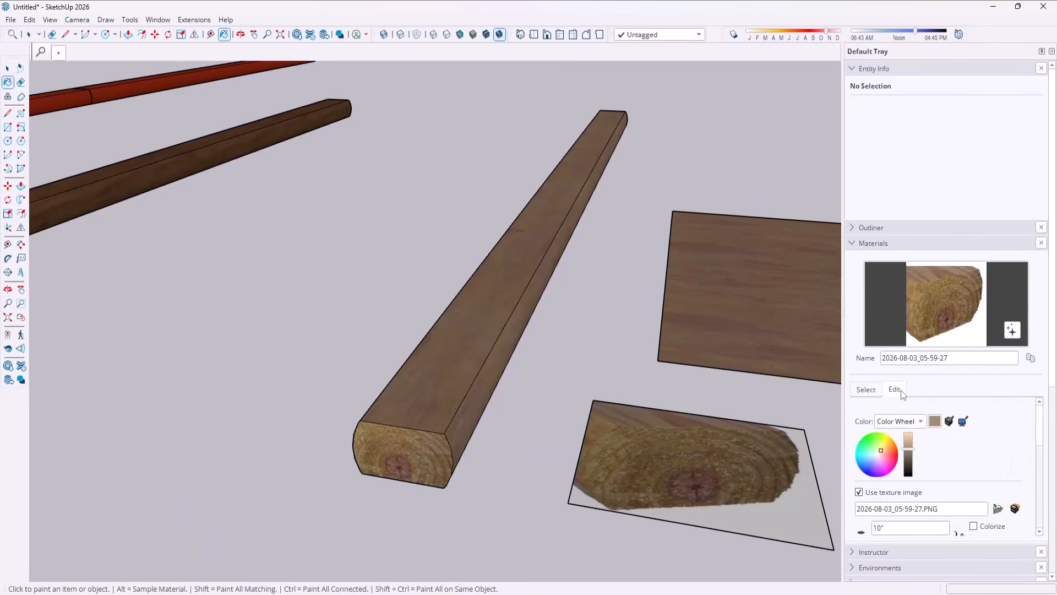
{"action": "left_click", "coordinate": [963, 422]}
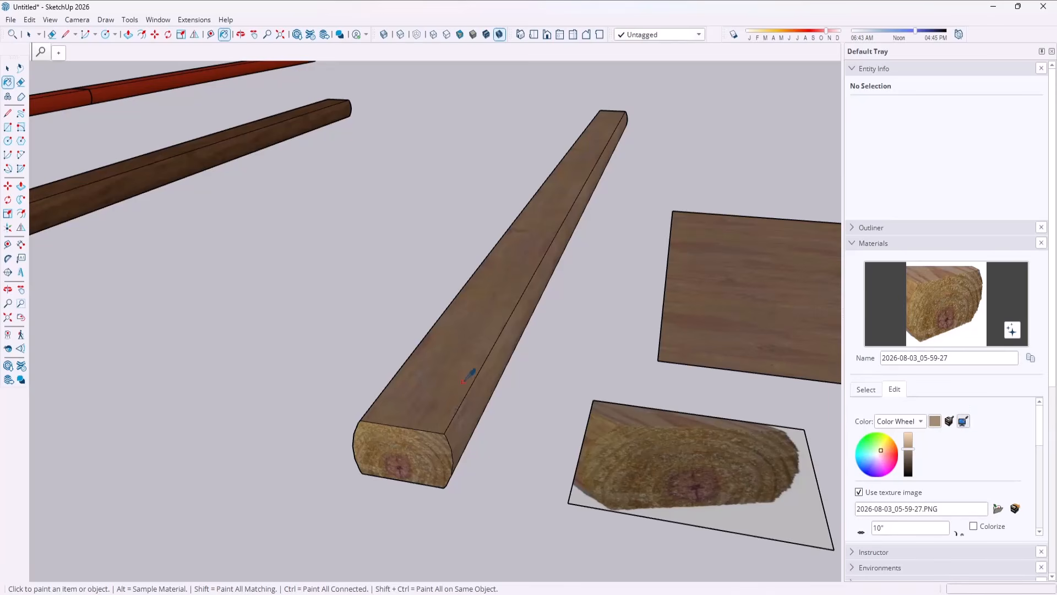
{"action": "scroll", "coordinate": [461, 394], "scroll_direction": "up", "scroll_amount": 5}
{"action": "scroll", "coordinate": [461, 394], "scroll_direction": "up", "scroll_amount": 2}
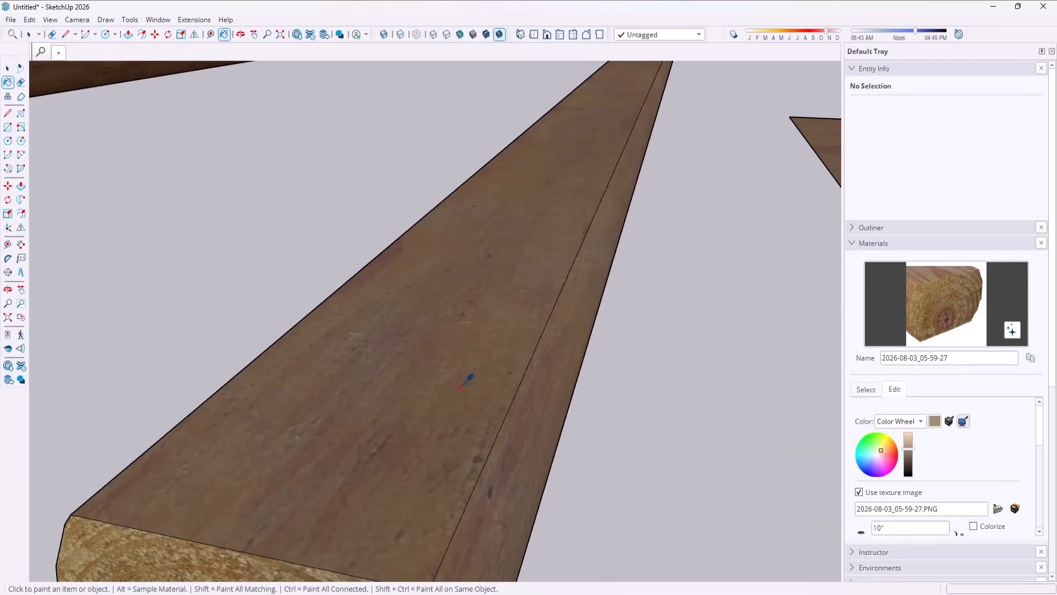
{"action": "scroll", "coordinate": [461, 382], "scroll_direction": "down", "scroll_amount": 2}
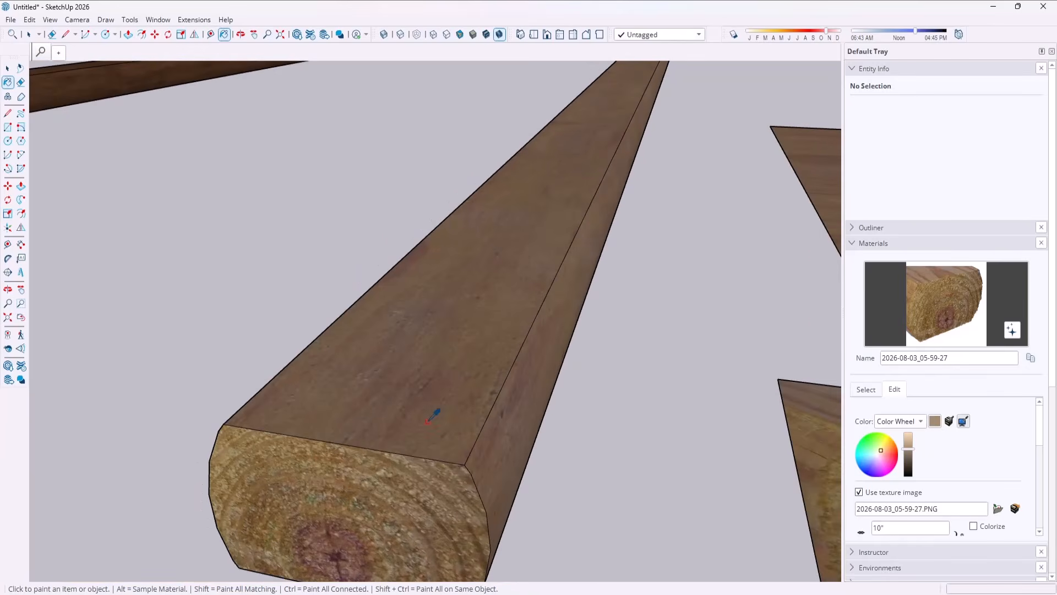
{"action": "left_click", "coordinate": [428, 421]}
{"action": "scroll", "coordinate": [599, 278], "scroll_direction": "down", "scroll_amount": 4}
{"action": "middle_click_drag", "start_coordinate": [613, 381], "coordinate": [592, 394]}
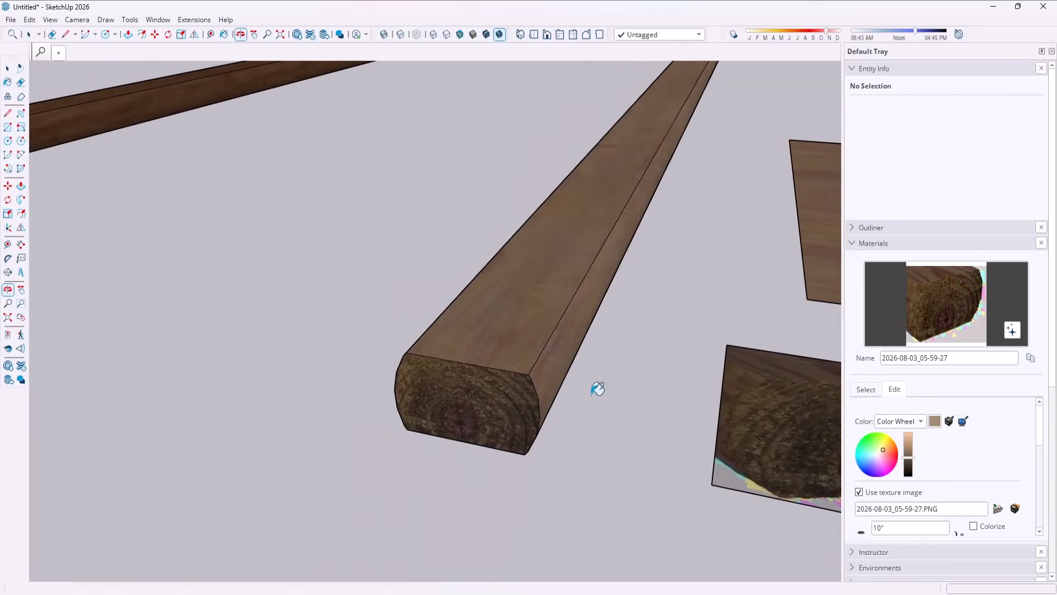
{"action": "scroll", "coordinate": [406, 382], "scroll_direction": "down", "scroll_amount": 3}
{"action": "key", "text": "space"}
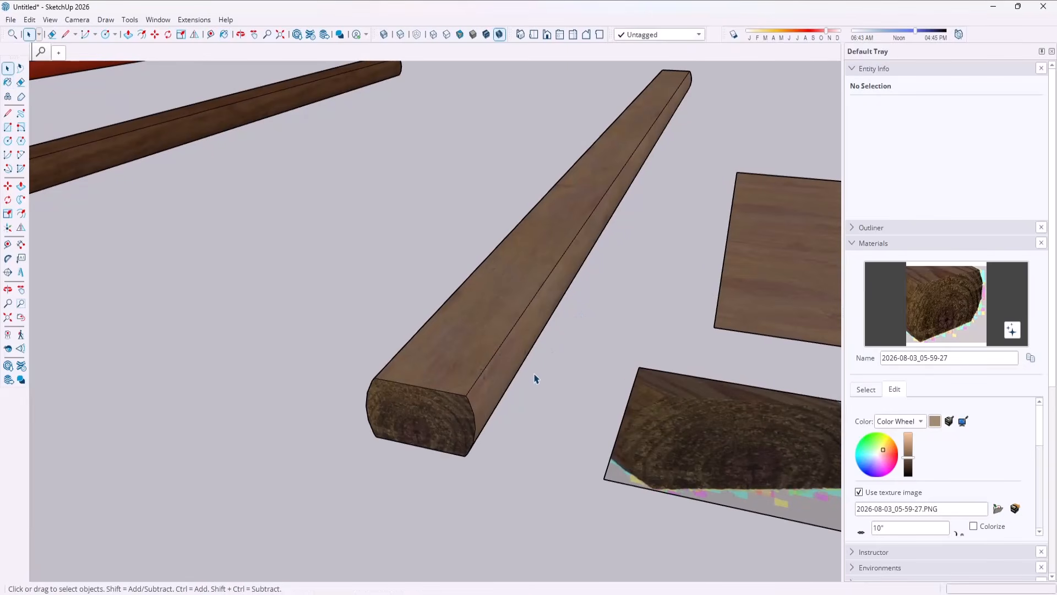
Brighten the end-grain material slightly so it blends with the timber's wood texture.
{"action": "scroll", "coordinate": [498, 335], "scroll_direction": "up", "scroll_amount": 1}
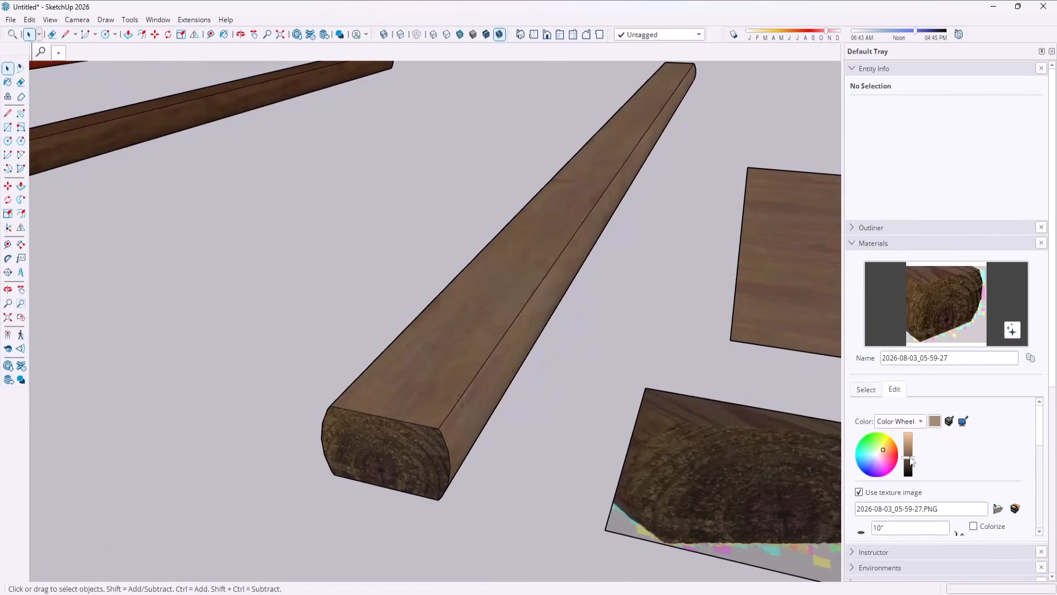
{"action": "left_click_drag", "start_coordinate": [908, 458], "coordinate": [912, 454]}
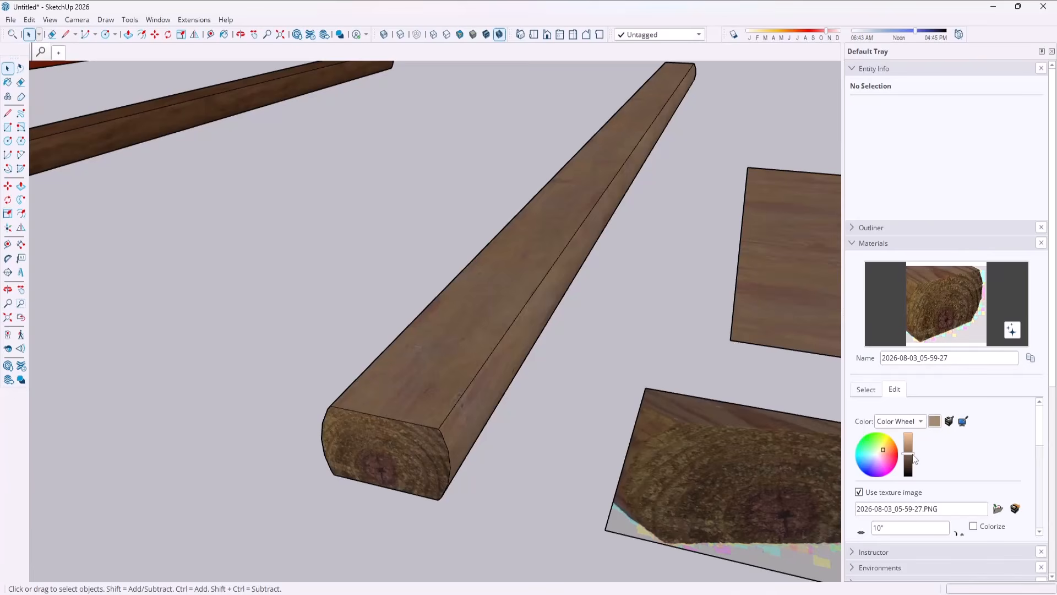
{"action": "scroll", "coordinate": [501, 421], "scroll_direction": "down", "scroll_amount": 2}
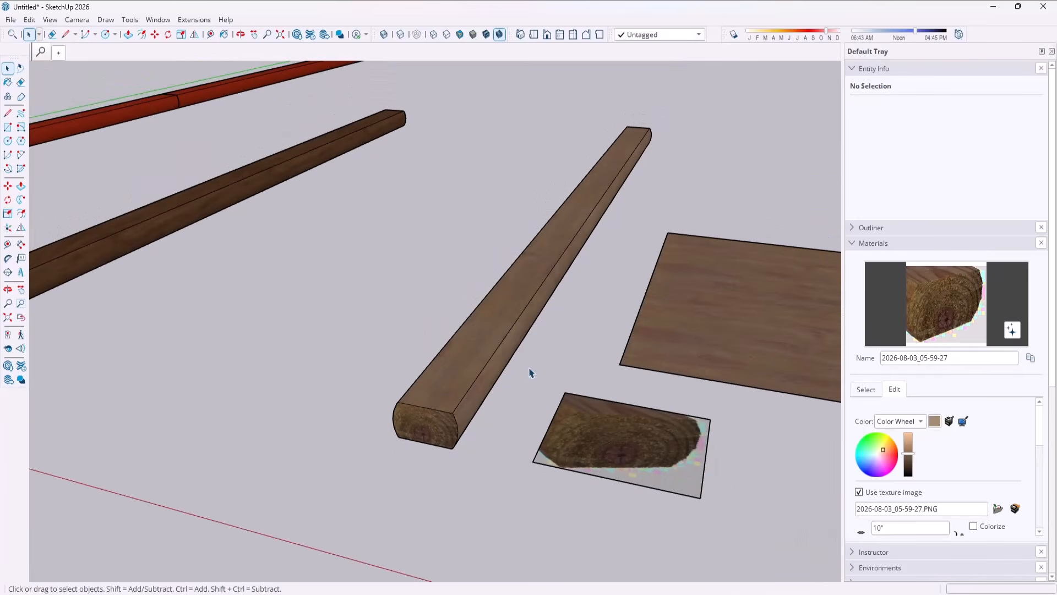
{"action": "scroll", "coordinate": [510, 360], "scroll_direction": "down", "scroll_amount": 2}
{"action": "middle_click_drag", "start_coordinate": [486, 347], "coordinate": [369, 298]}
{"action": "left_click_drag", "start_coordinate": [369, 298], "coordinate": [480, 362]}
{"action": "scroll", "coordinate": [480, 362], "scroll_direction": "down", "scroll_amount": 2}
{"action": "key", "text": "space"}
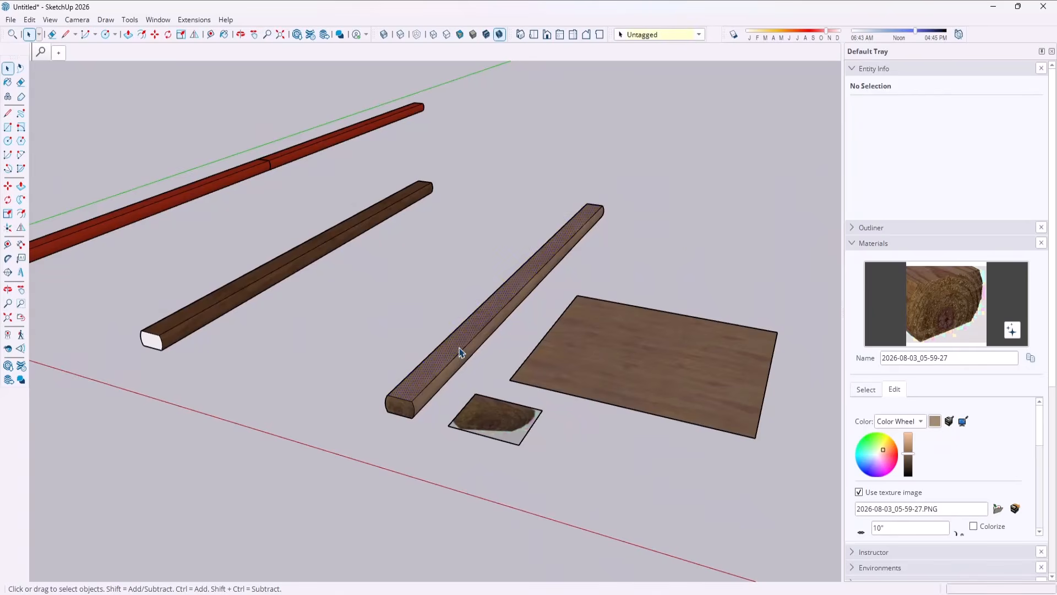
Select all the connected geometry of the textured timber and make it a group.
{"action": "left_click", "coordinate": [462, 351]}
{"action": "right_click", "coordinate": [461, 352]}
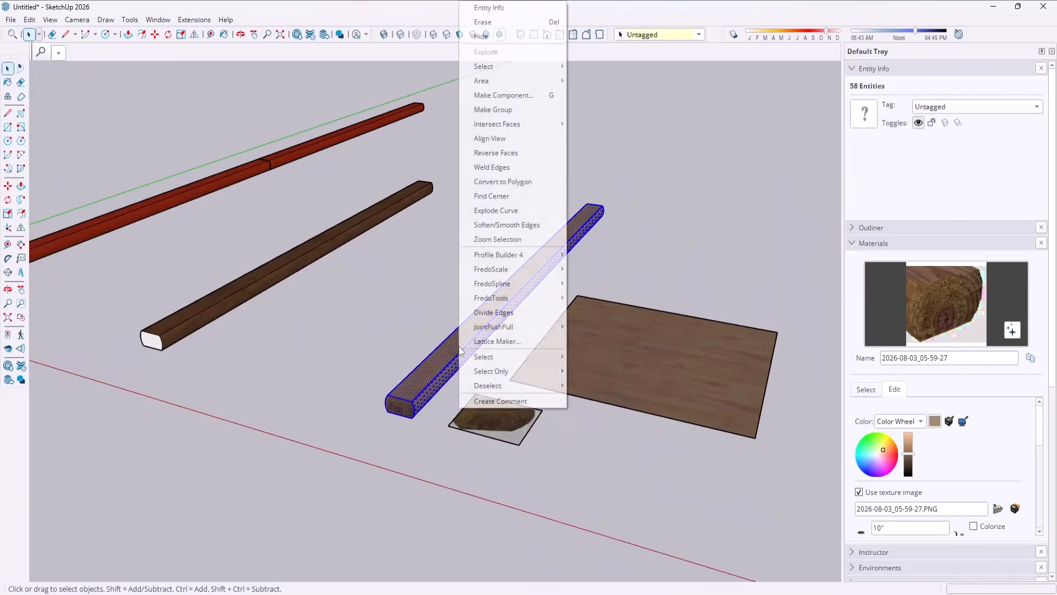
{"action": "left_click", "coordinate": [504, 110]}
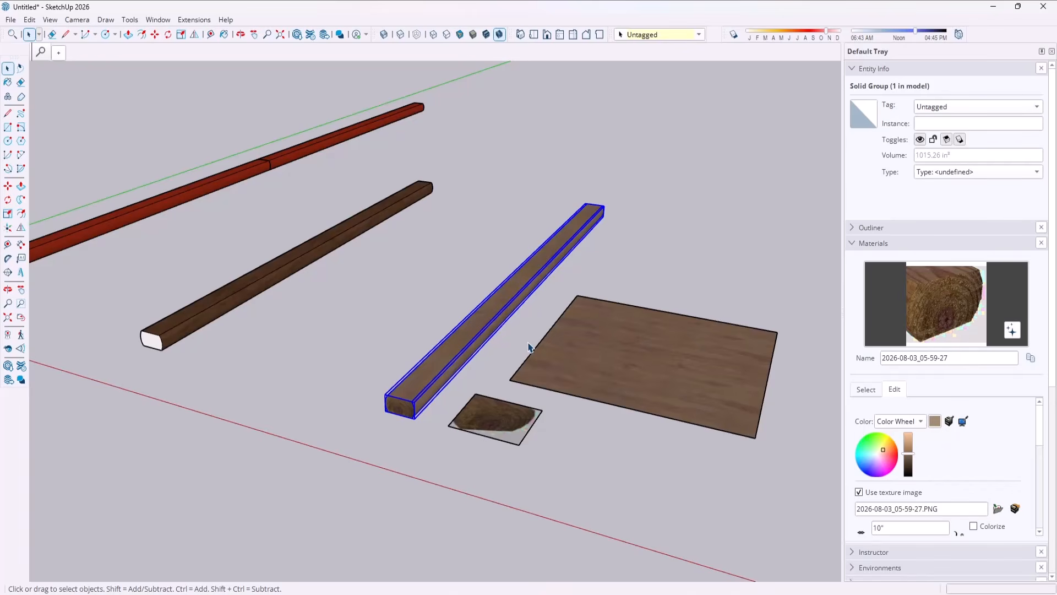
{"action": "middle_click_drag", "start_coordinate": [346, 294], "coordinate": [535, 297]}
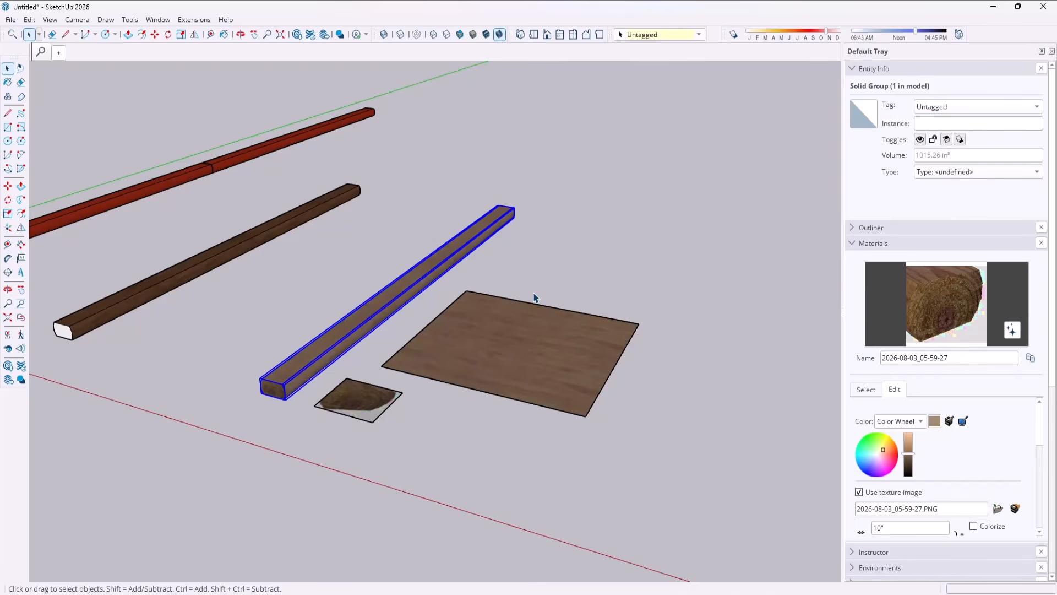
{"action": "middle_click_drag", "start_coordinate": [457, 299], "coordinate": [320, 360]}
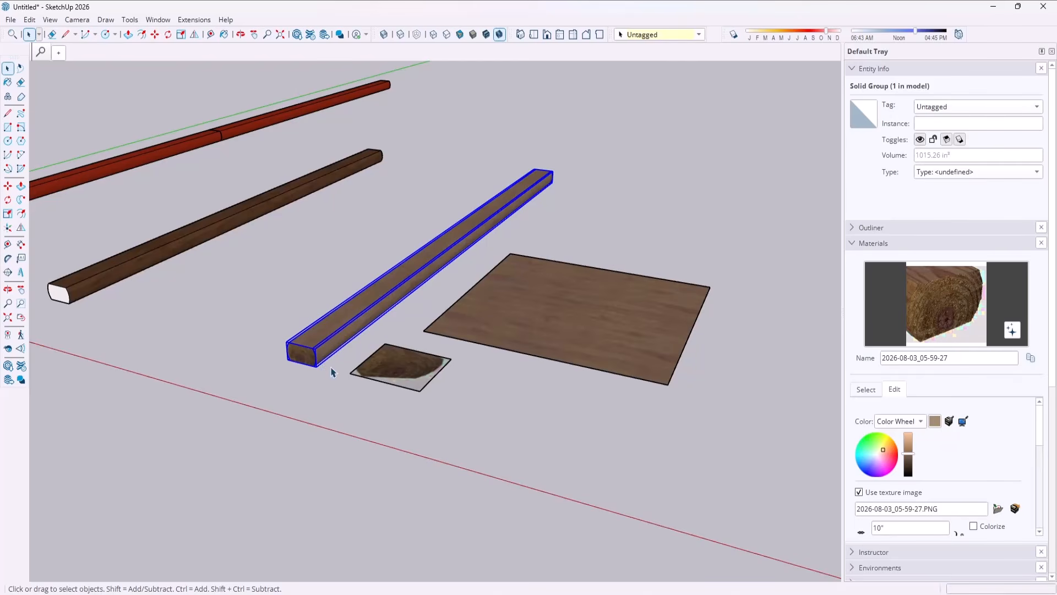
Show the Profile Builder 4 tools and place them over the modeling area.
{"action": "right_click", "coordinate": [993, 41]}
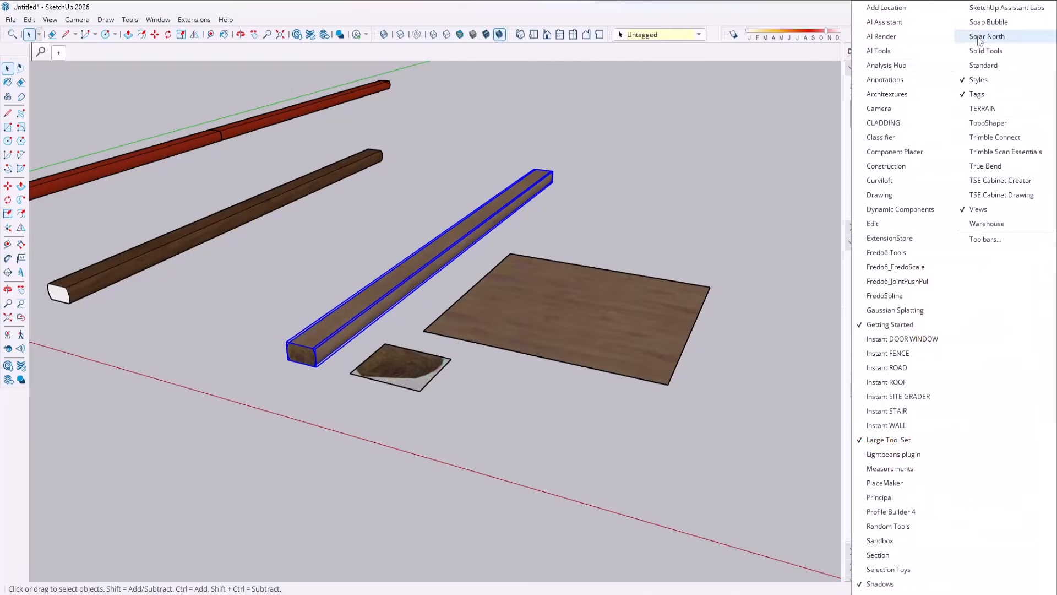
{"action": "left_click", "coordinate": [900, 510]}
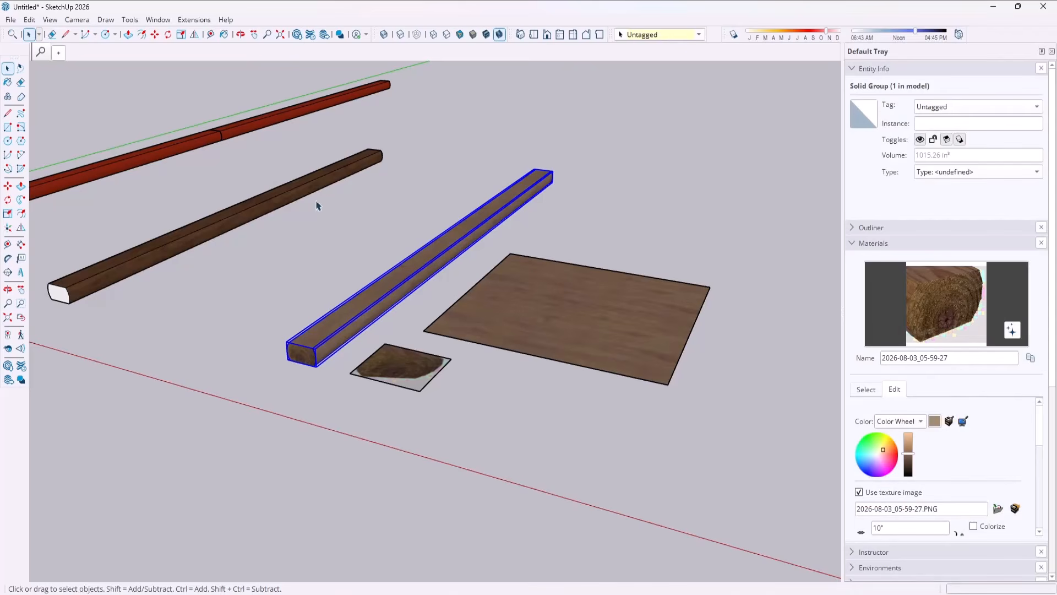
{"action": "left_click_drag", "start_coordinate": [533, 81], "coordinate": [156, 82]}
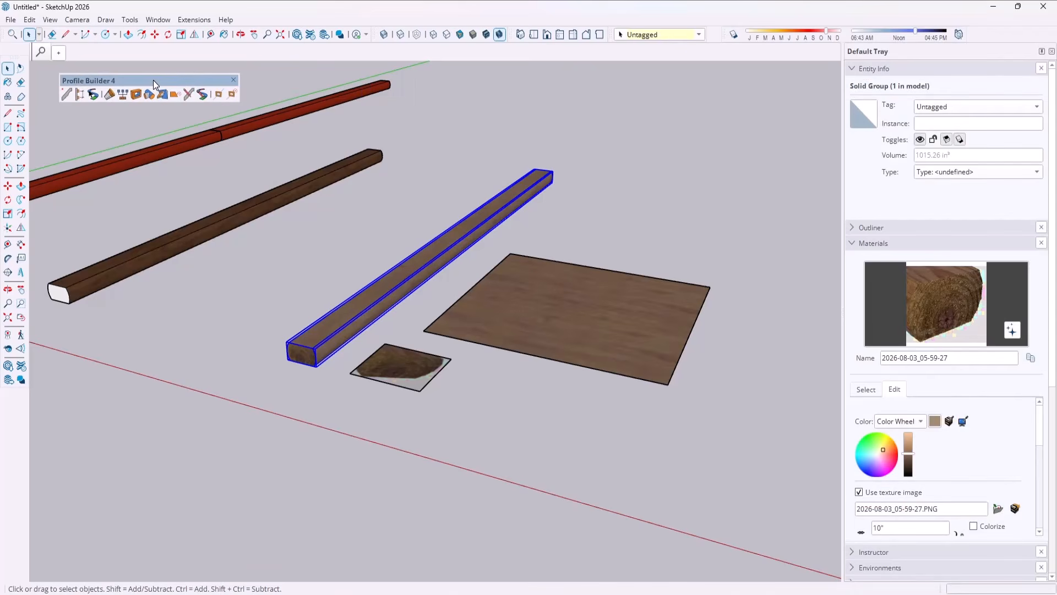
Inside the timber group, copy the front end face with its edges along the red axis, well clear of the timber.
{"action": "scroll", "coordinate": [331, 262], "scroll_direction": "down", "scroll_amount": 3}
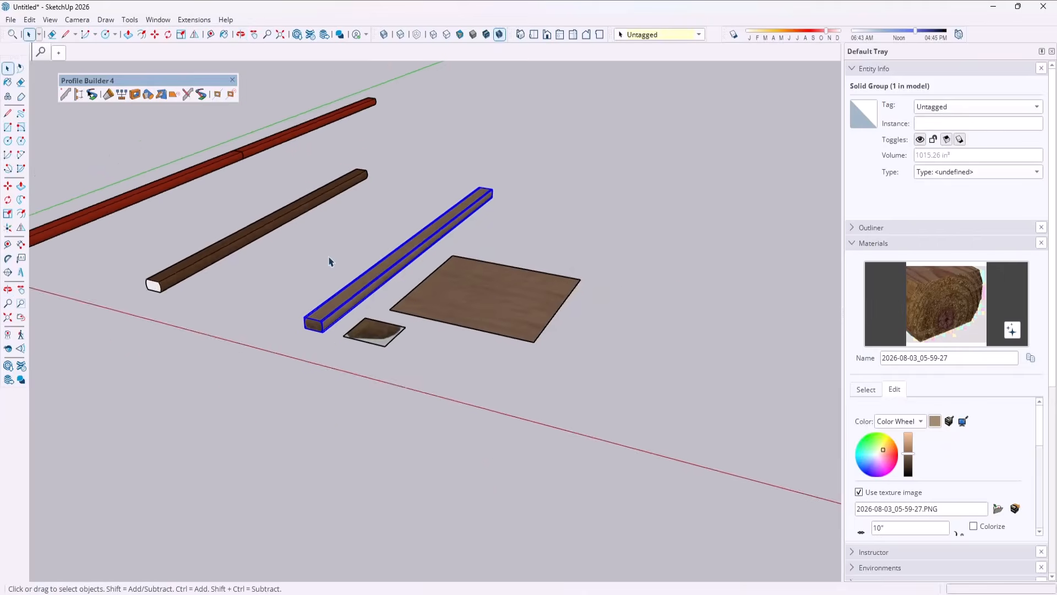
{"action": "scroll", "coordinate": [311, 330], "scroll_direction": "up", "scroll_amount": 4}
{"action": "double_click", "coordinate": [310, 326]}
{"action": "scroll", "coordinate": [304, 327], "scroll_direction": "down", "scroll_amount": 2}
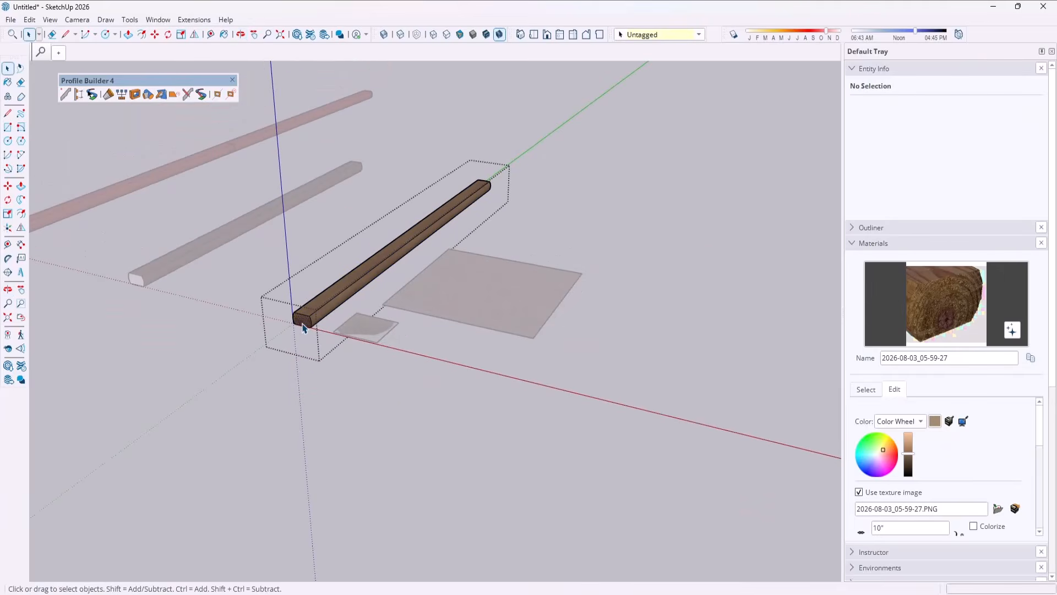
{"action": "left_click", "coordinate": [302, 327]}
{"action": "scroll", "coordinate": [305, 330], "scroll_direction": "up", "scroll_amount": 4}
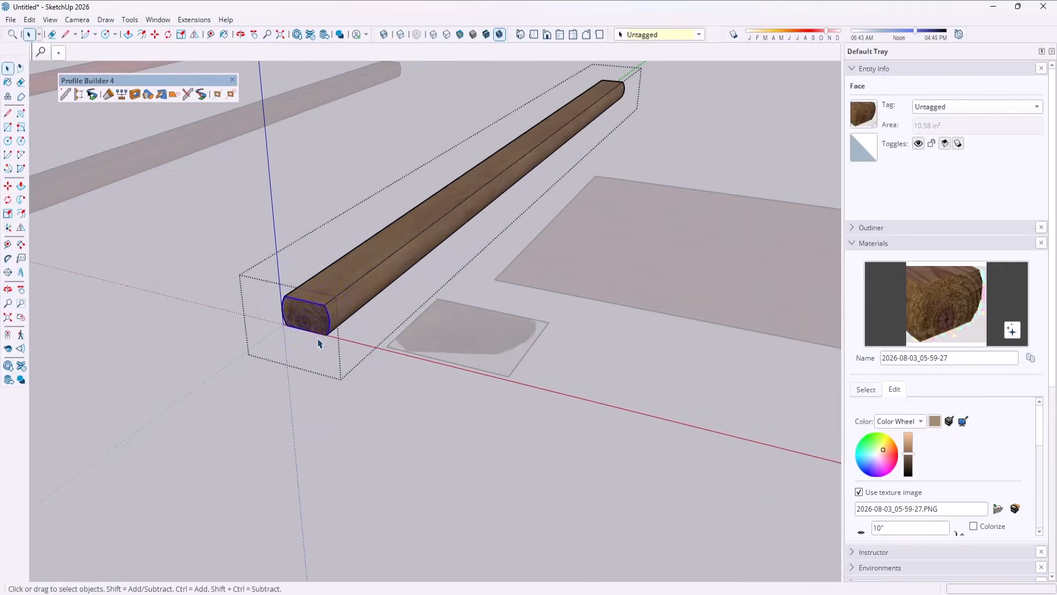
{"action": "scroll", "coordinate": [317, 343], "scroll_direction": "down", "scroll_amount": 2}
{"action": "left_click_drag", "start_coordinate": [265, 283], "coordinate": [362, 377]}
{"action": "key", "text": "m"}
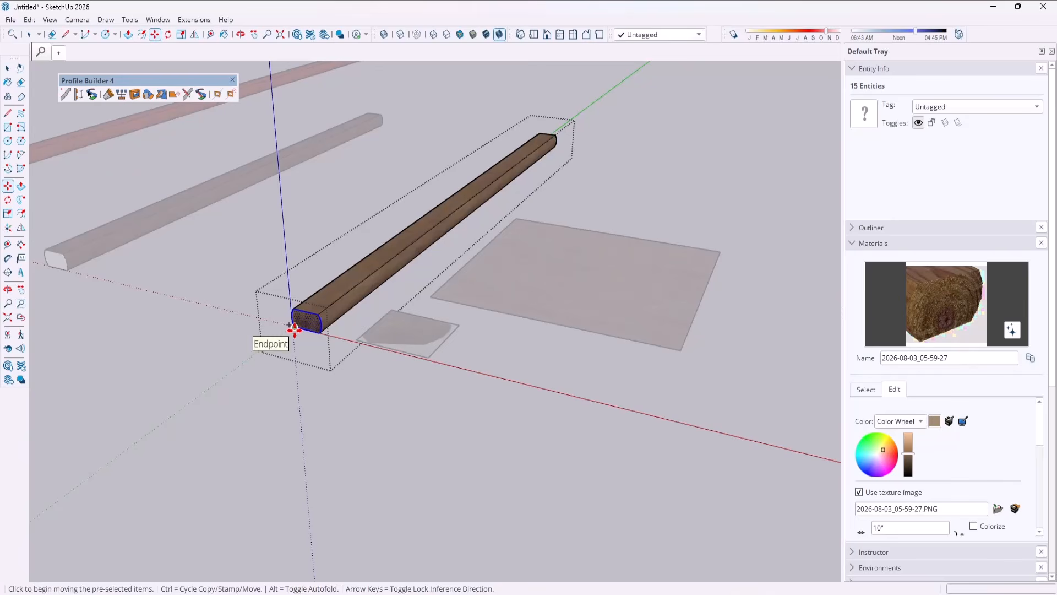
{"action": "key", "text": "ctrl"}
{"action": "left_click", "coordinate": [294, 327]}
{"action": "left_click", "coordinate": [760, 444]}
{"action": "scroll", "coordinate": [386, 276], "scroll_direction": "down", "scroll_amount": 3}
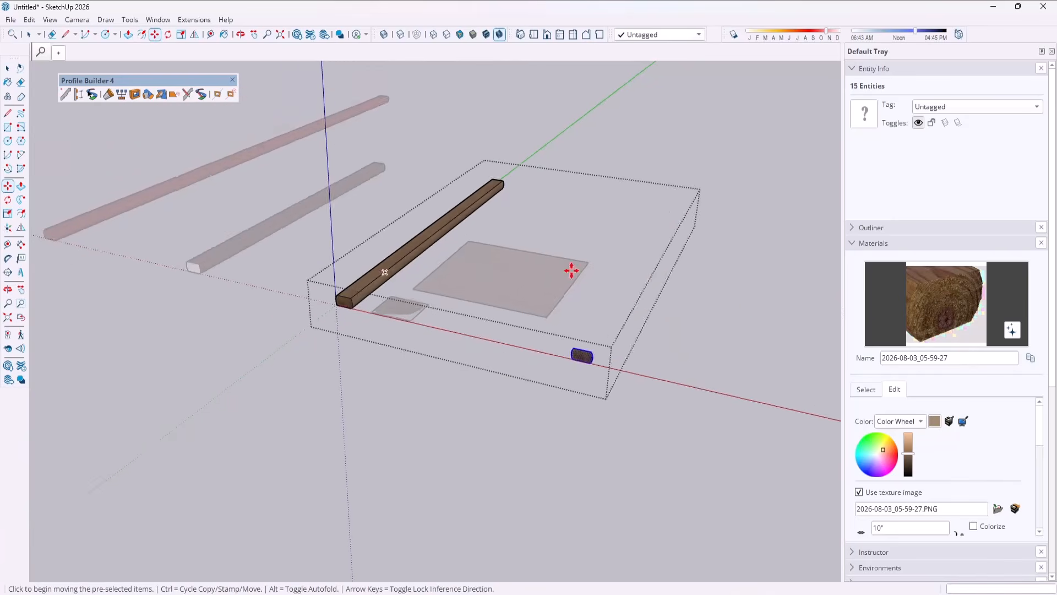
{"action": "middle_click_drag", "start_coordinate": [633, 303], "coordinate": [521, 311], "text": "shift"}
{"action": "scroll", "coordinate": [528, 314], "scroll_direction": "up", "scroll_amount": 2}
Cut the copied end face out of the timber group and paste it in place outside the group.
{"action": "key", "text": "ctrl+z"}
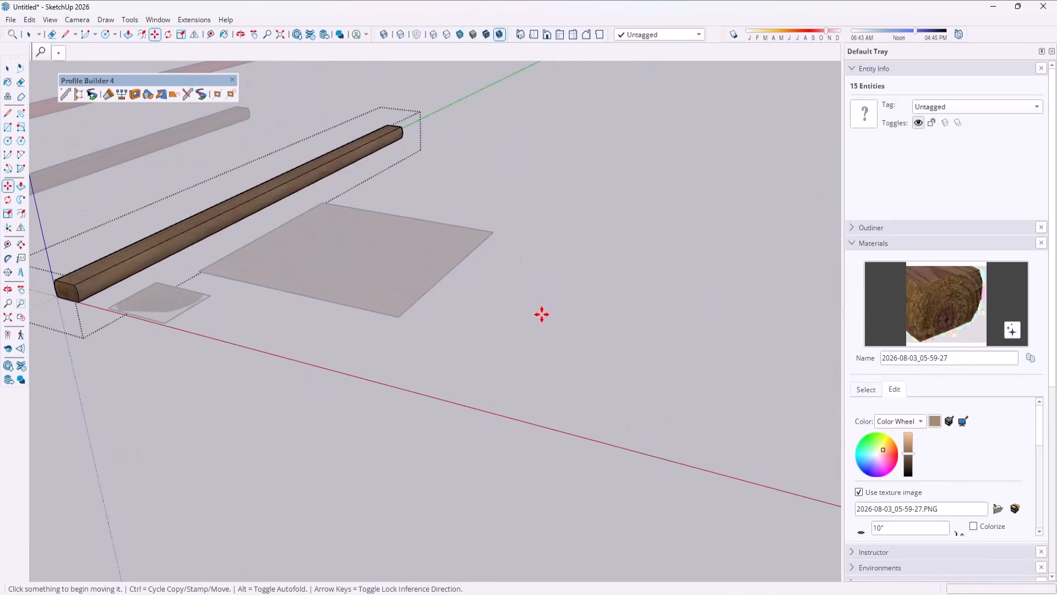
{"action": "key", "text": "space"}
{"action": "left_click", "coordinate": [539, 323]}
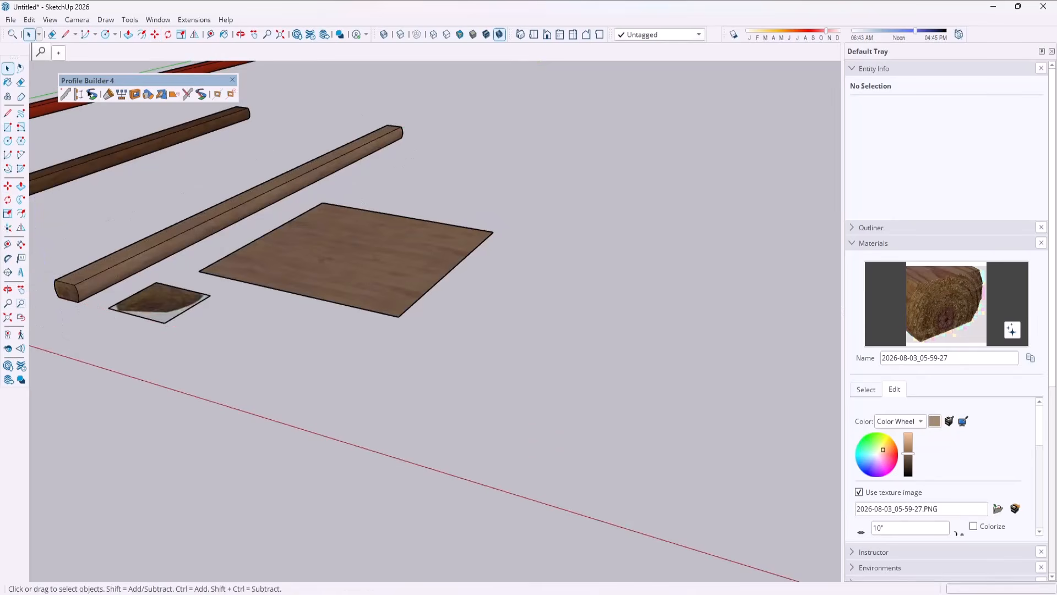
{"action": "left_click", "coordinate": [29, 19]}
{"action": "left_click", "coordinate": [58, 106]}
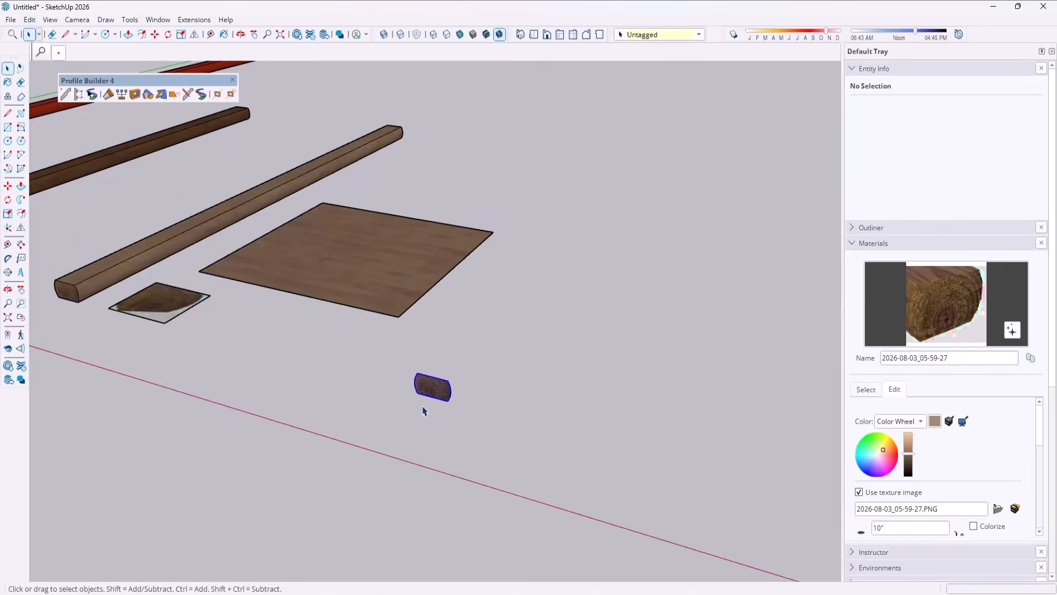
Create a new Profile Builder profile from the pasted end face, with a name beginning "Landscape Timber".
{"action": "scroll", "coordinate": [432, 383], "scroll_direction": "up", "scroll_amount": 2}
{"action": "left_click", "coordinate": [440, 375]}
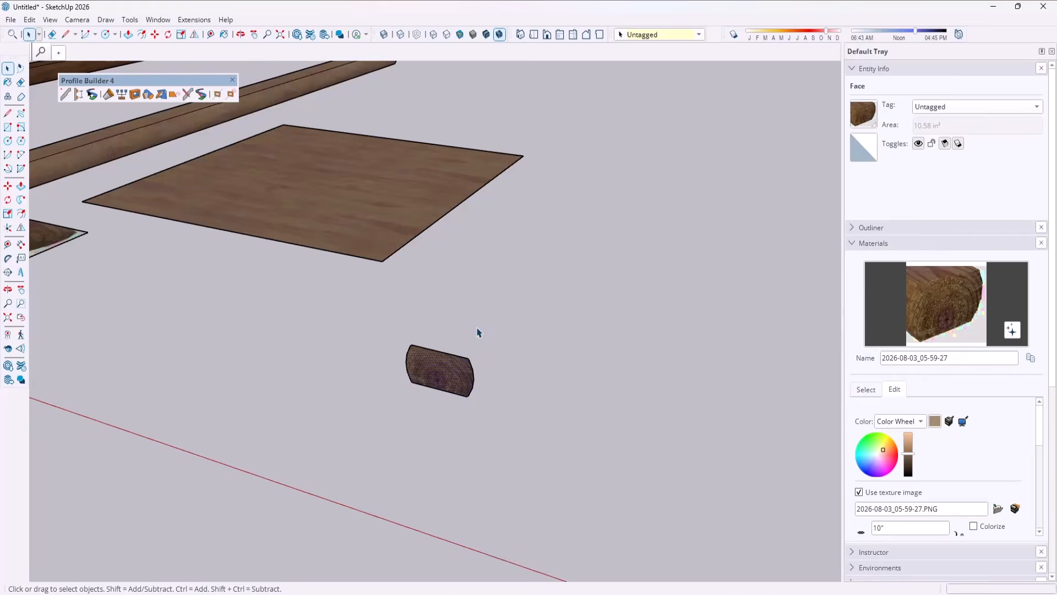
{"action": "scroll", "coordinate": [474, 332], "scroll_direction": "down", "scroll_amount": 3}
{"action": "scroll", "coordinate": [565, 256], "scroll_direction": "up", "scroll_amount": 2}
{"action": "scroll", "coordinate": [447, 266], "scroll_direction": "down", "scroll_amount": 1}
{"action": "middle_click_drag", "start_coordinate": [456, 270], "coordinate": [453, 260]}
{"action": "scroll", "coordinate": [369, 294], "scroll_direction": "down", "scroll_amount": 1}
{"action": "scroll", "coordinate": [528, 182], "scroll_direction": "up", "scroll_amount": 2}
{"action": "middle_click_drag", "start_coordinate": [432, 216], "coordinate": [431, 222]}
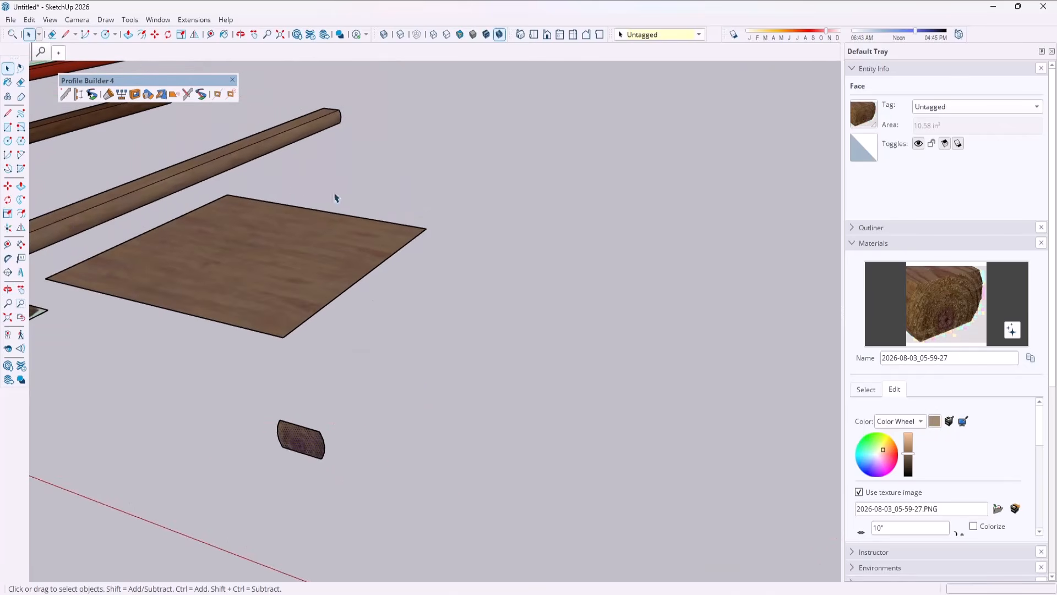
{"action": "left_click", "coordinate": [66, 94]}
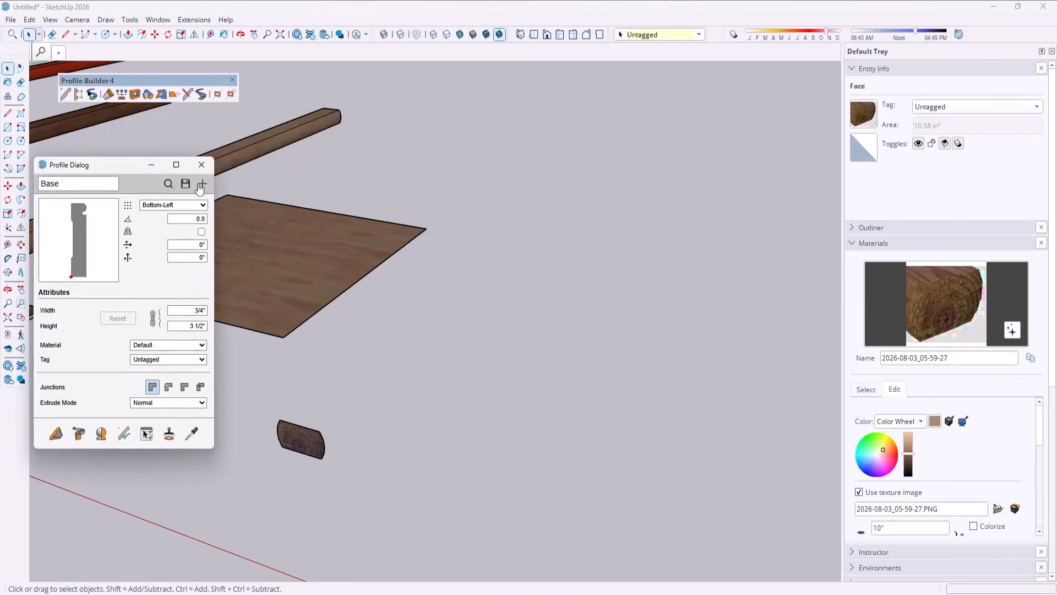
{"action": "left_click", "coordinate": [202, 184]}
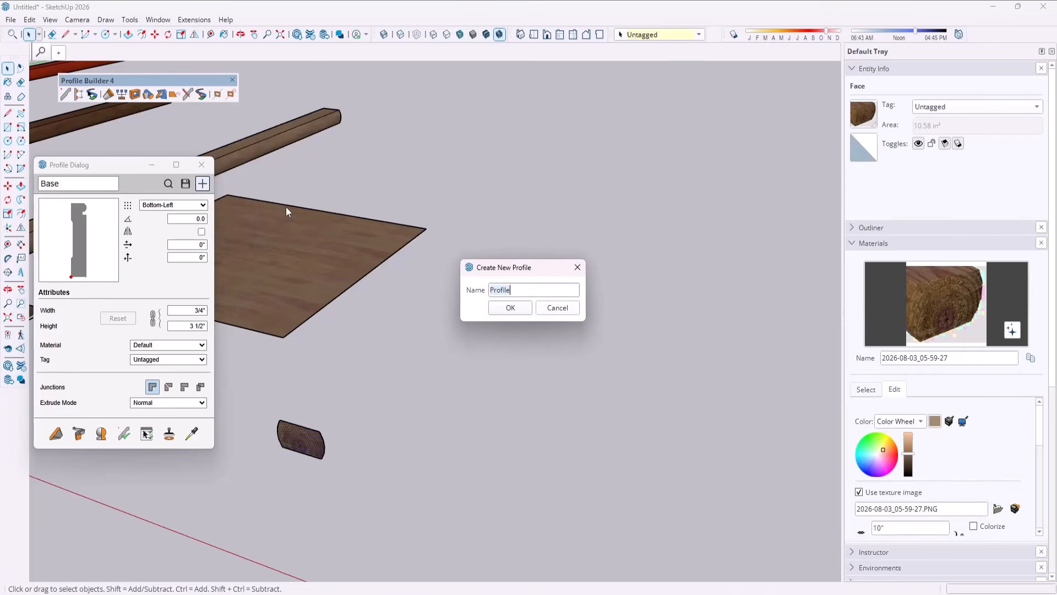
{"action": "type", "text": "Landscape Timber - 3\" x 5"}
{"action": "left_click", "coordinate": [505, 308]}
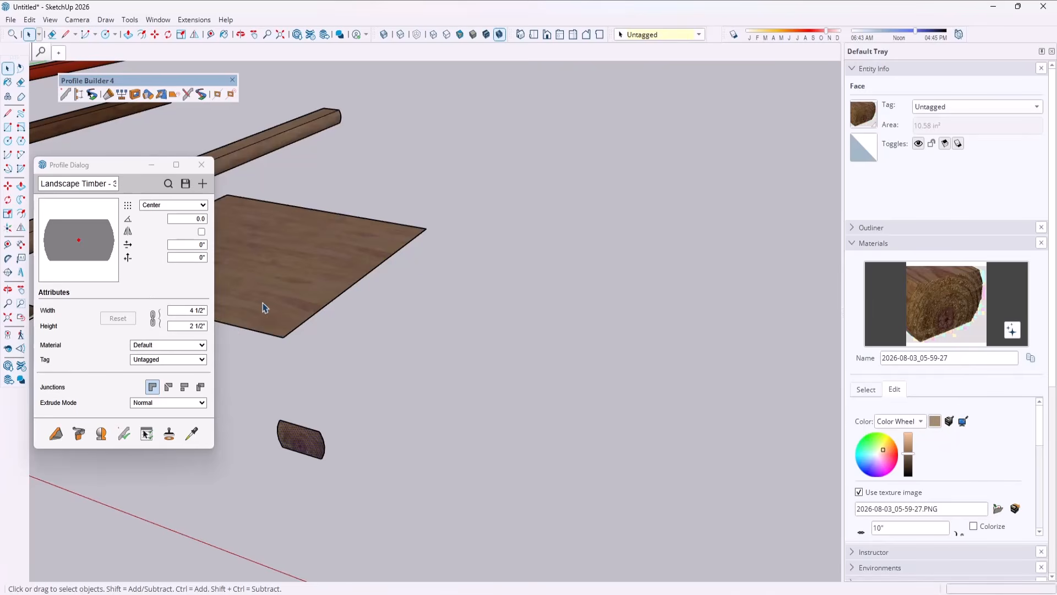
Build a straight timber from the new profile with its default material, parallel to the existing timbers and beyond the copied end face.
{"action": "left_click", "coordinate": [56, 433]}
{"action": "left_click", "coordinate": [442, 473]}
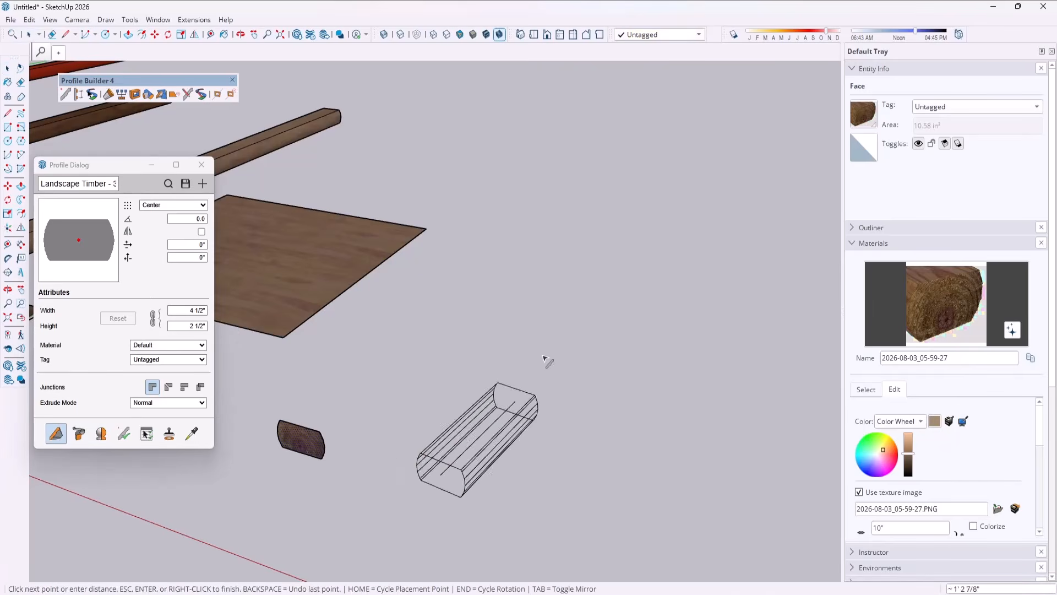
{"action": "left_click", "coordinate": [637, 205]}
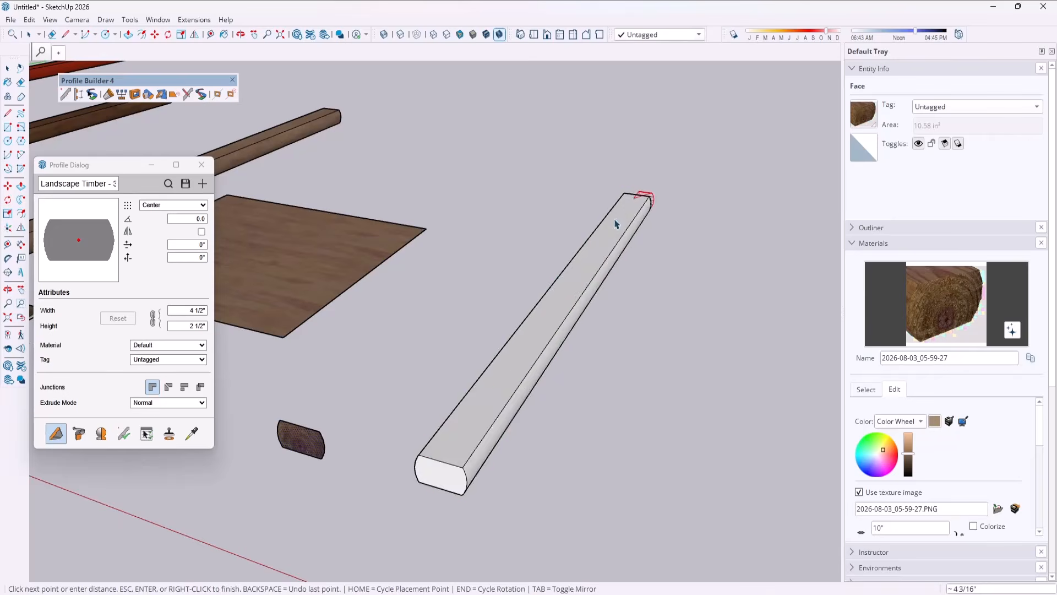
{"action": "key", "text": "space"}
{"action": "scroll", "coordinate": [578, 242], "scroll_direction": "down", "scroll_amount": 3}
{"action": "scroll", "coordinate": [604, 311], "scroll_direction": "down", "scroll_amount": 5}
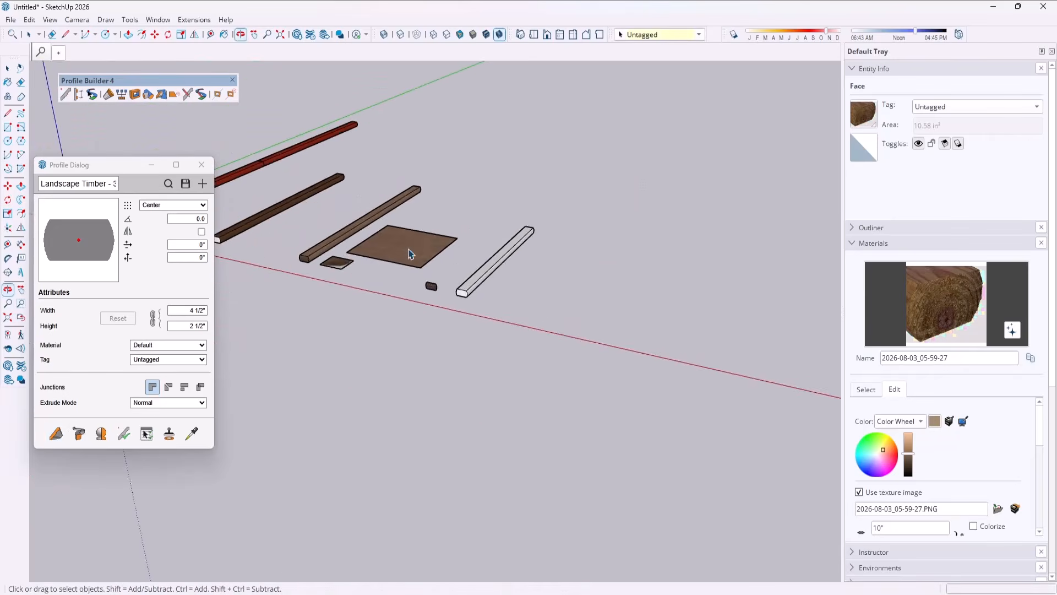
{"action": "middle_click_drag", "start_coordinate": [570, 208], "coordinate": [514, 283]}
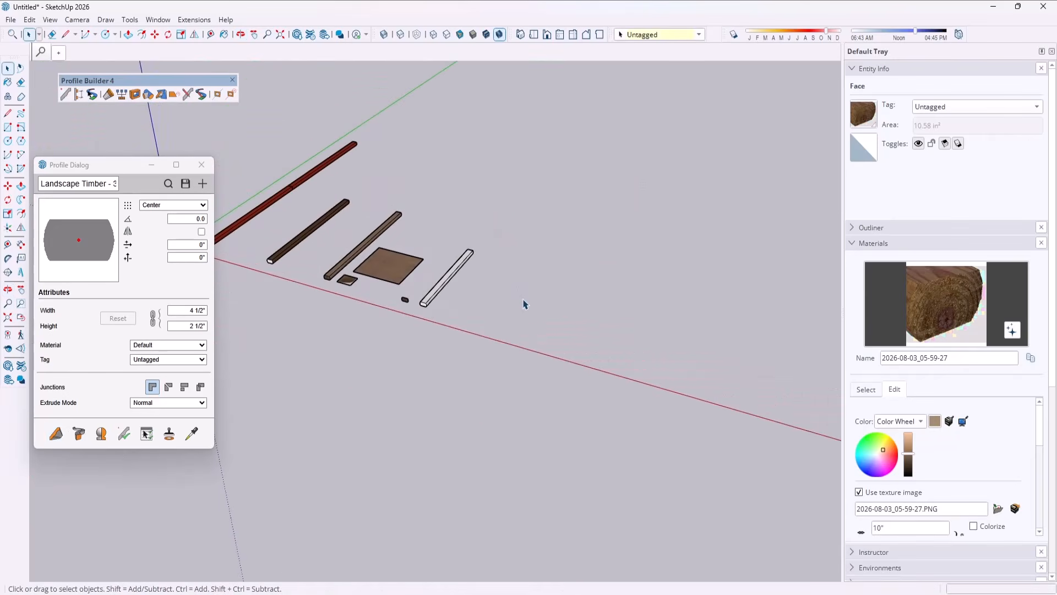
{"action": "left_click", "coordinate": [523, 305]}
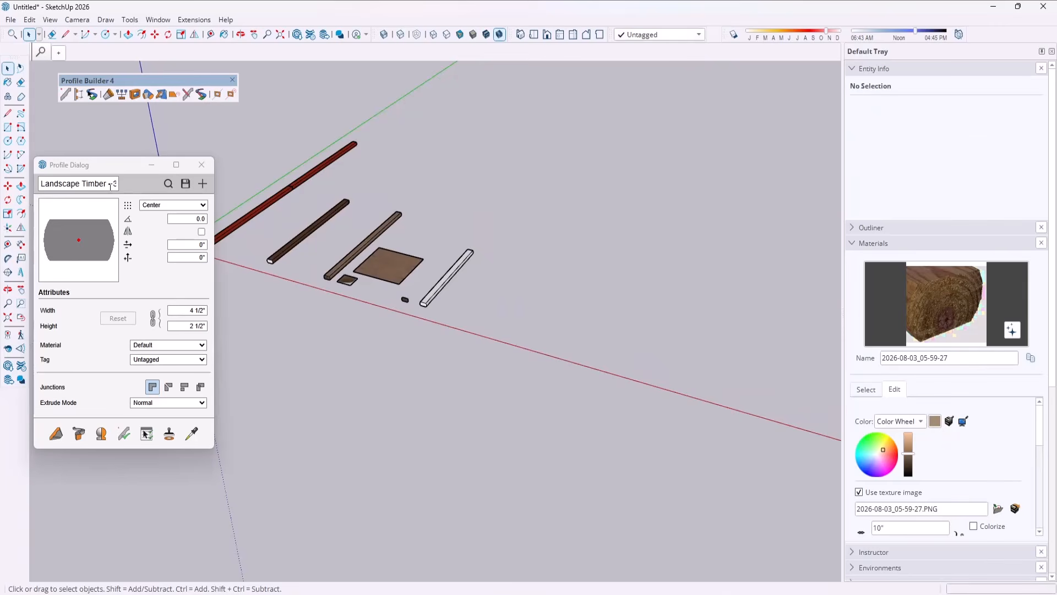
Widen the profile dialog and set the profile's material to "ChatGPT Image Aug 3, 2026, 06_04_35 AM".
{"action": "left_click_drag", "start_coordinate": [215, 262], "coordinate": [324, 262]}
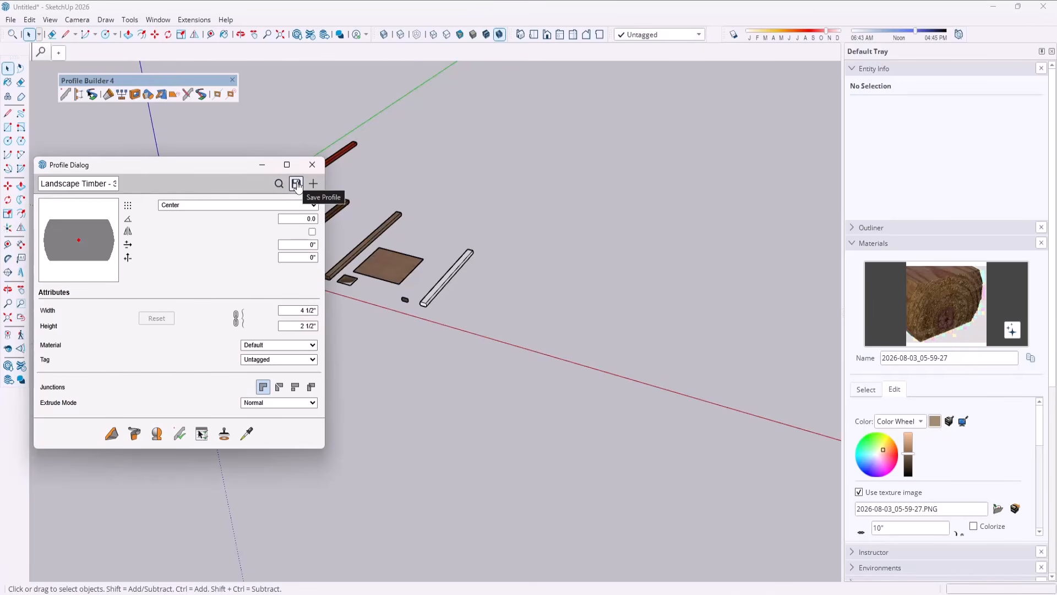
{"action": "left_click", "coordinate": [267, 345]}
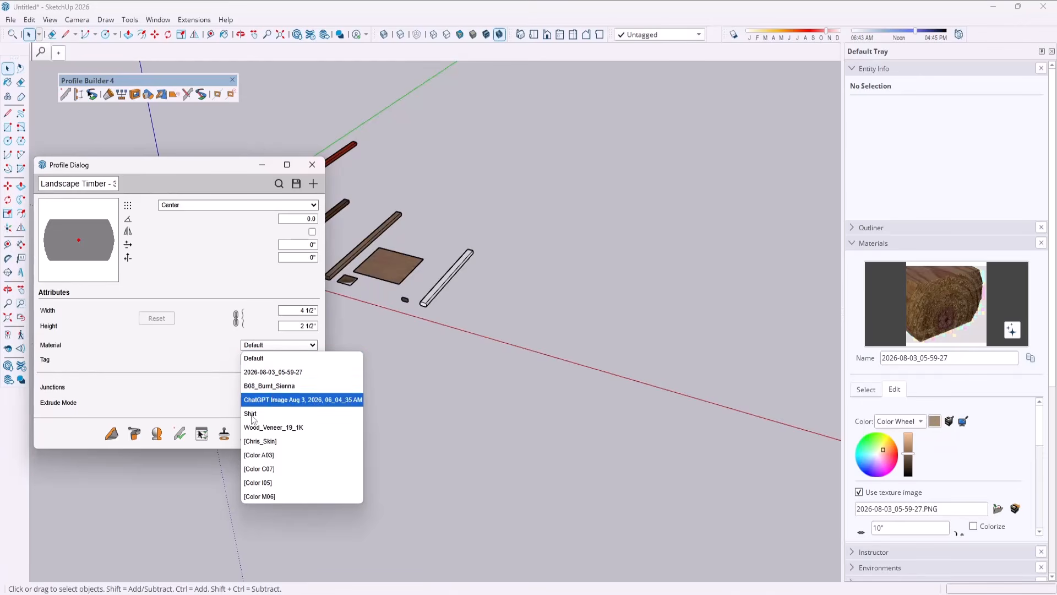
{"action": "left_click", "coordinate": [286, 400]}
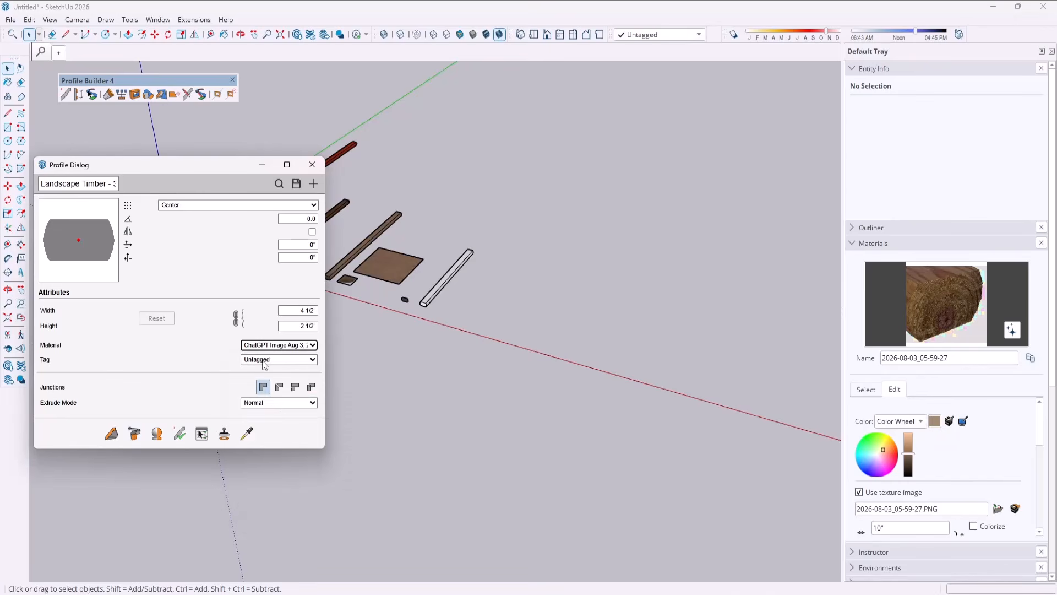
Build a second straight timber with the textured profile, parallel to the white one, and check its texture.
{"action": "left_click", "coordinate": [111, 433]}
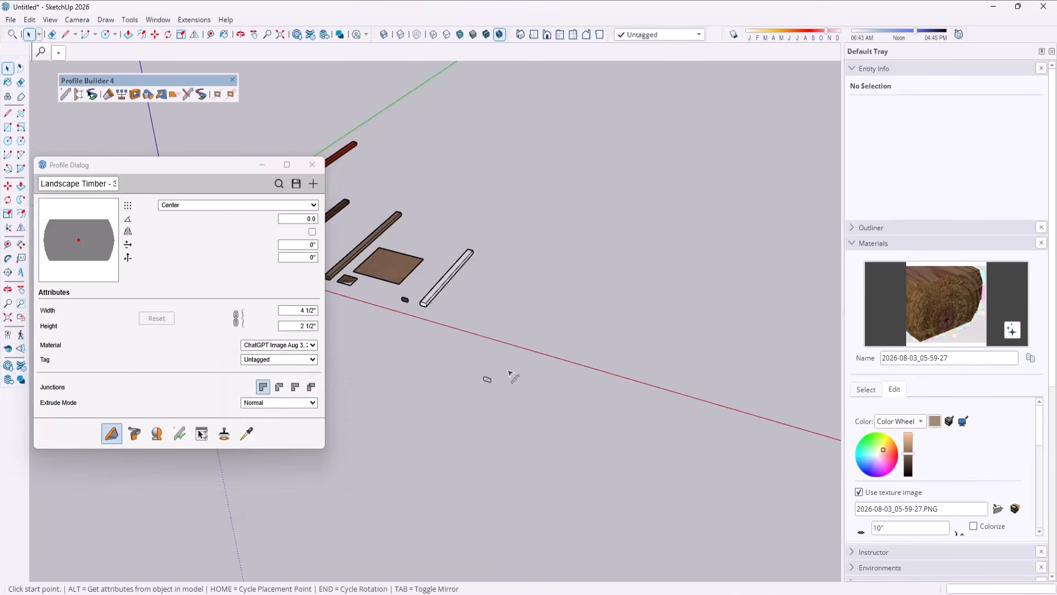
{"action": "left_click", "coordinate": [472, 324]}
{"action": "left_click", "coordinate": [523, 265]}
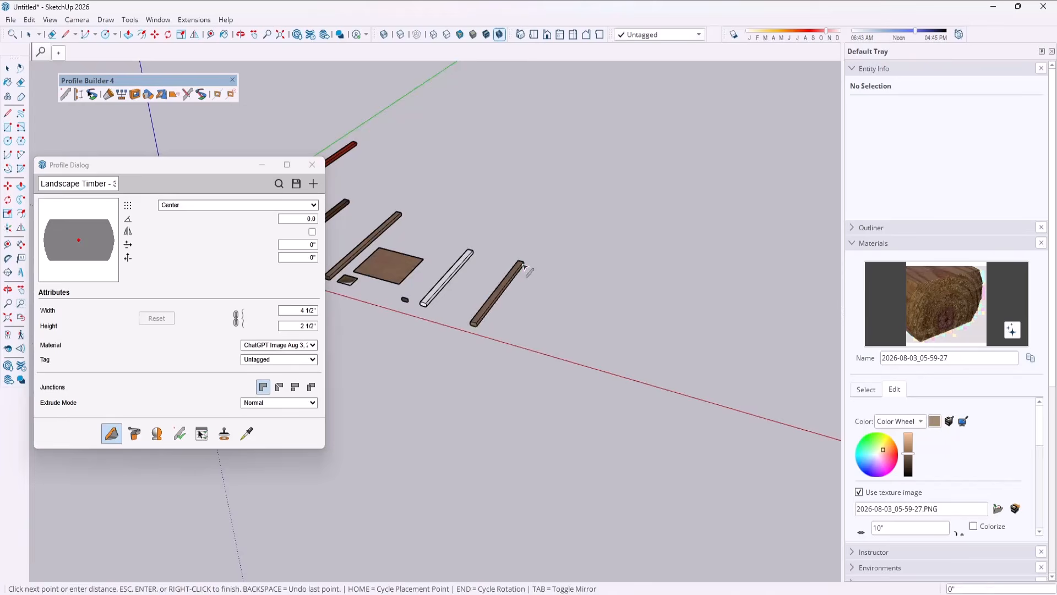
{"action": "key", "text": "space"}
{"action": "scroll", "coordinate": [486, 309], "scroll_direction": "up", "scroll_amount": 8}
{"action": "middle_click_drag", "start_coordinate": [439, 340], "coordinate": [590, 297]}
{"action": "scroll", "coordinate": [505, 282], "scroll_direction": "up", "scroll_amount": 2}
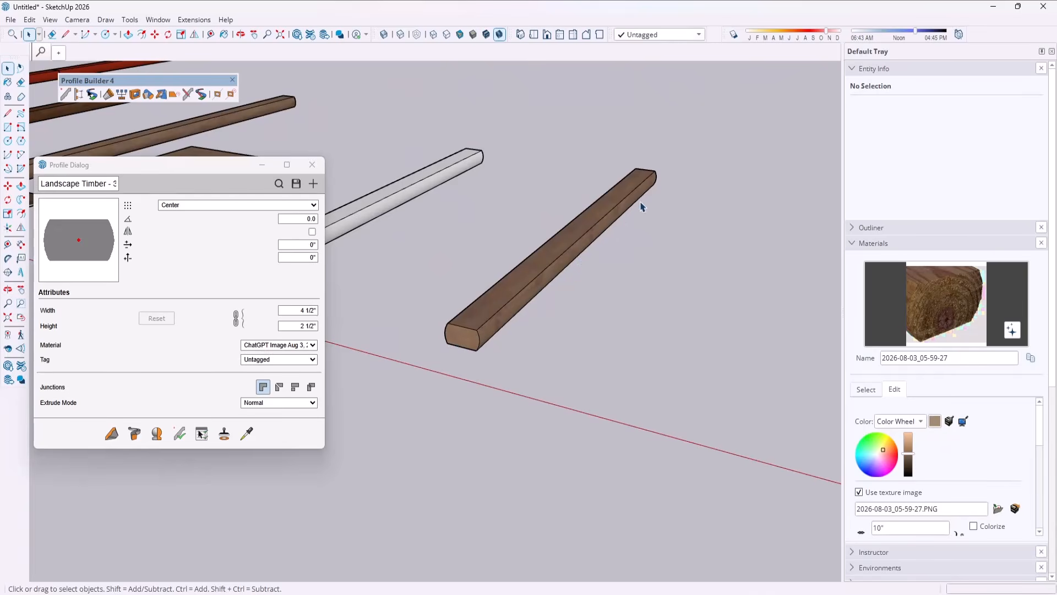
{"action": "scroll", "coordinate": [463, 239], "scroll_direction": "down", "scroll_amount": 6}
{"action": "middle_click_drag", "start_coordinate": [478, 232], "coordinate": [451, 290]}
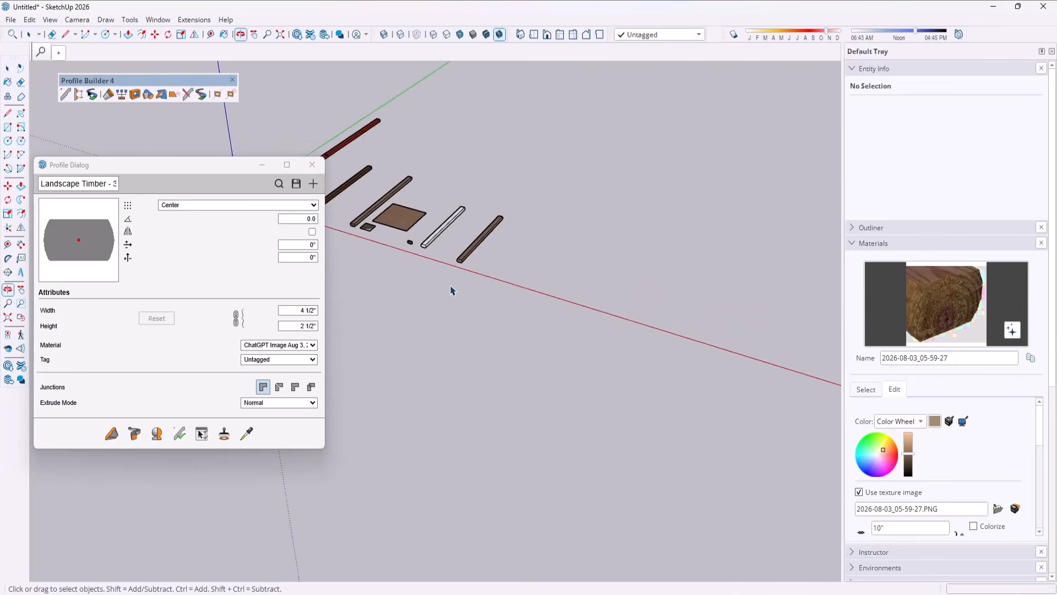
Draw a two-point arc with a radius of about 16' 2" on the ground beyond the timbers.
{"action": "scroll", "coordinate": [450, 290], "scroll_direction": "down", "scroll_amount": 2}
{"action": "key", "text": "a"}
{"action": "left_click", "coordinate": [537, 288]}
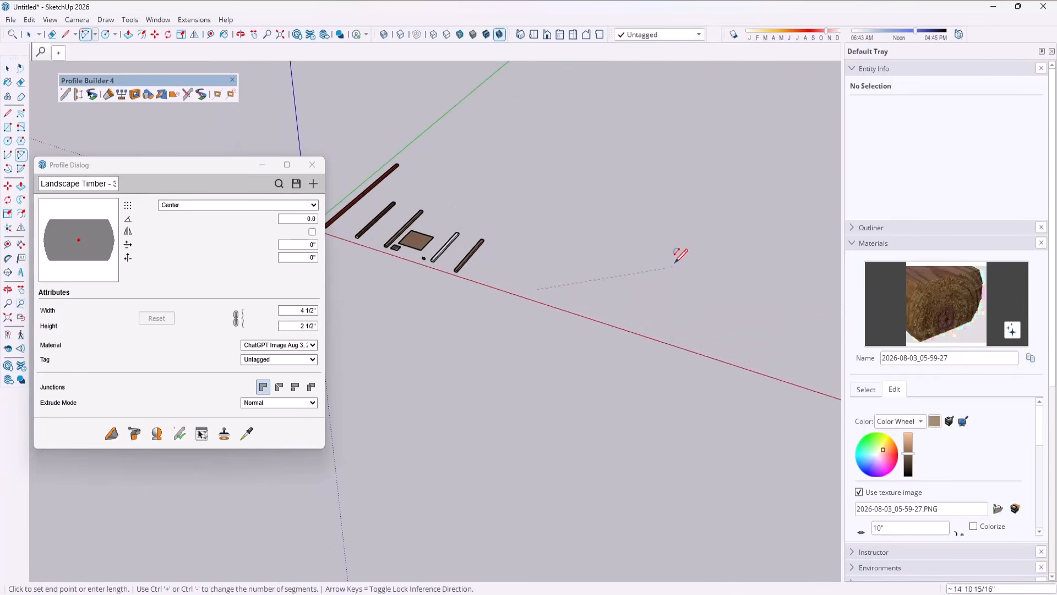
{"action": "left_click", "coordinate": [716, 236]}
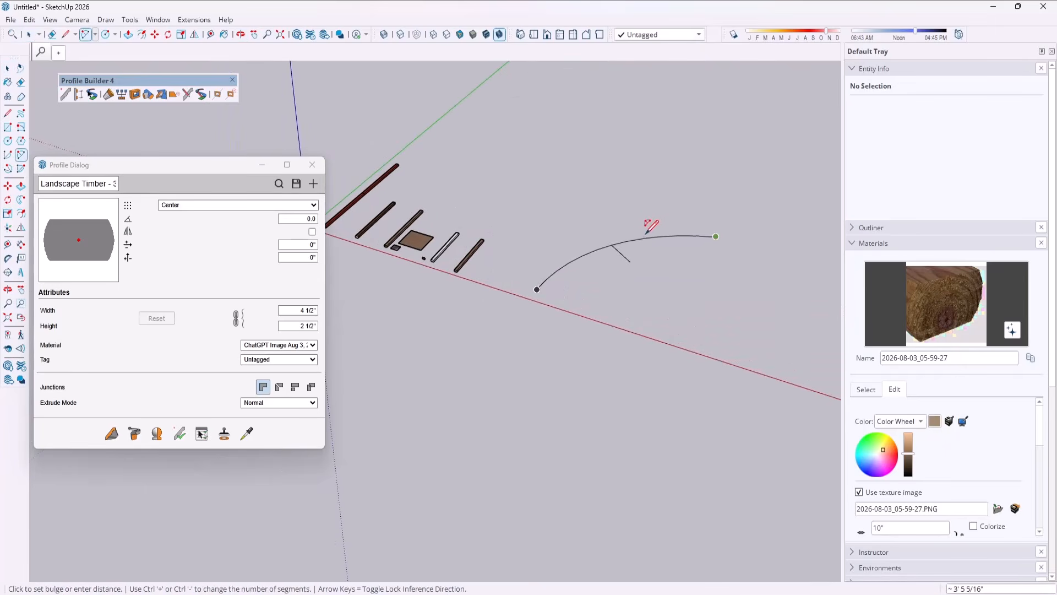
{"action": "left_click", "coordinate": [620, 230]}
{"action": "key", "text": "space"}
{"action": "scroll", "coordinate": [600, 242], "scroll_direction": "up", "scroll_amount": 2}
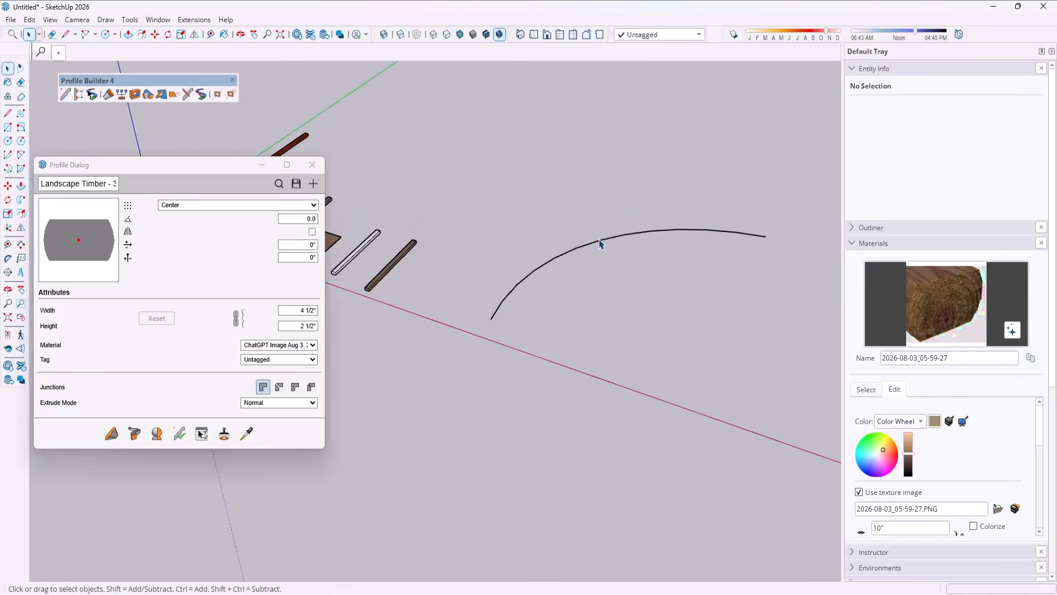
Set the arc's number of segments to 4.
{"action": "right_click", "coordinate": [599, 244]}
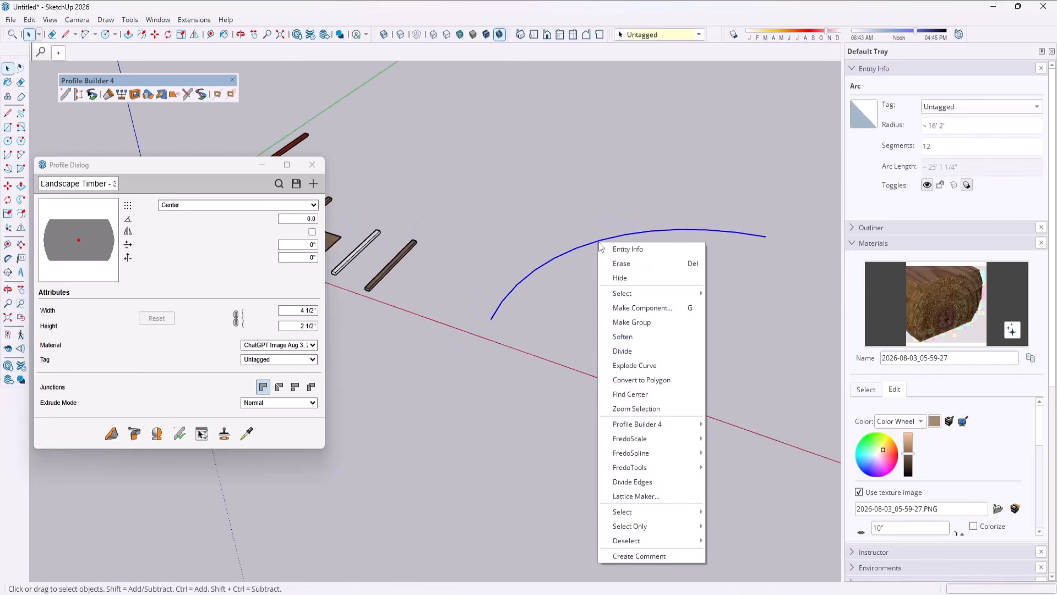
{"action": "left_click", "coordinate": [592, 243]}
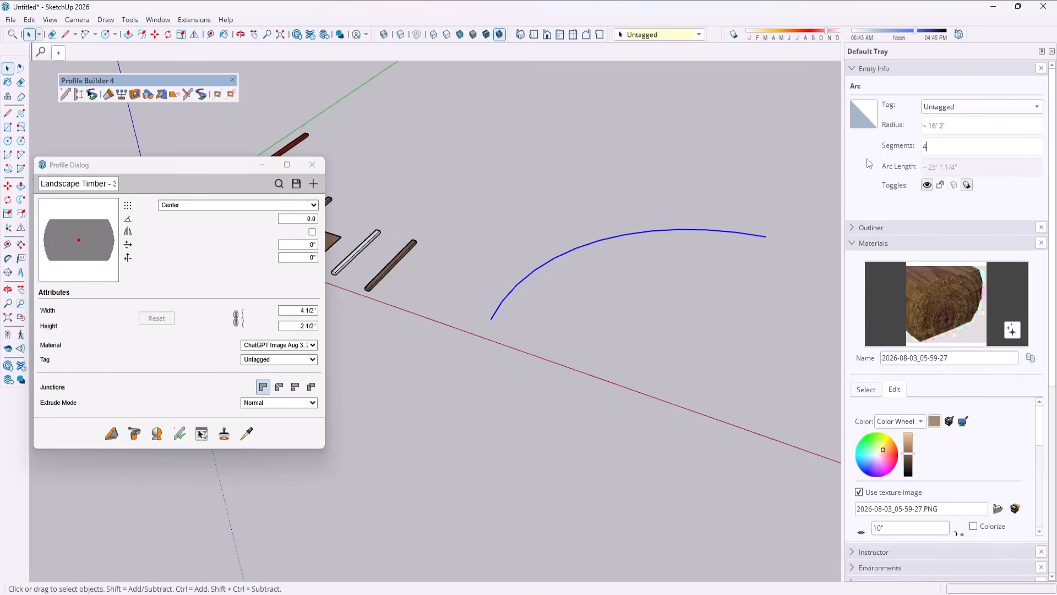
{"action": "key", "text": "Return"}
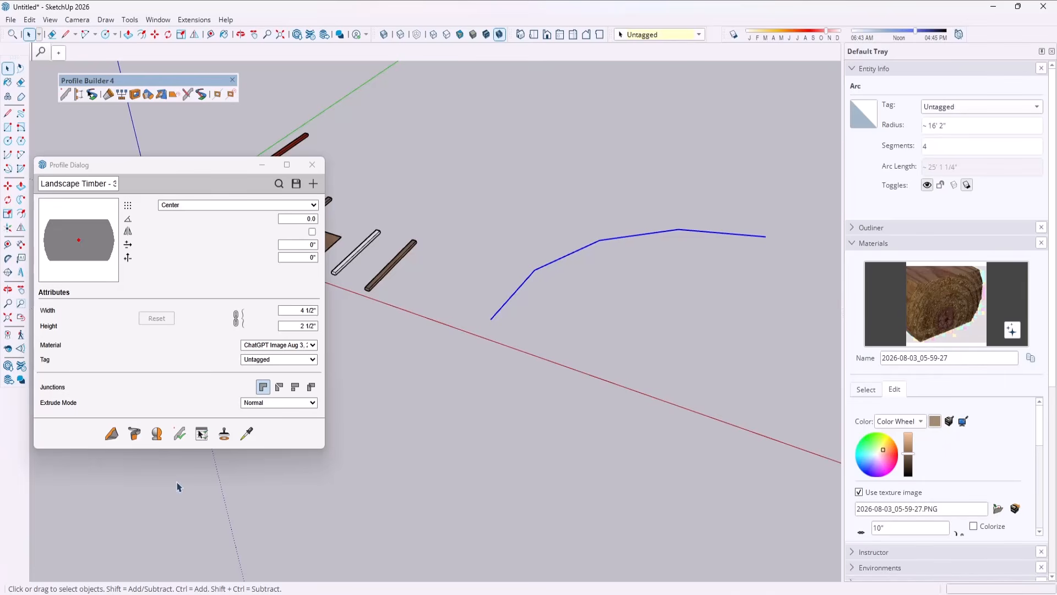
Try building the timber profile along the four-segment arc with the first junction style, inspect the corners and undo it.
{"action": "left_click", "coordinate": [132, 443]}
{"action": "scroll", "coordinate": [537, 242], "scroll_direction": "up", "scroll_amount": 6}
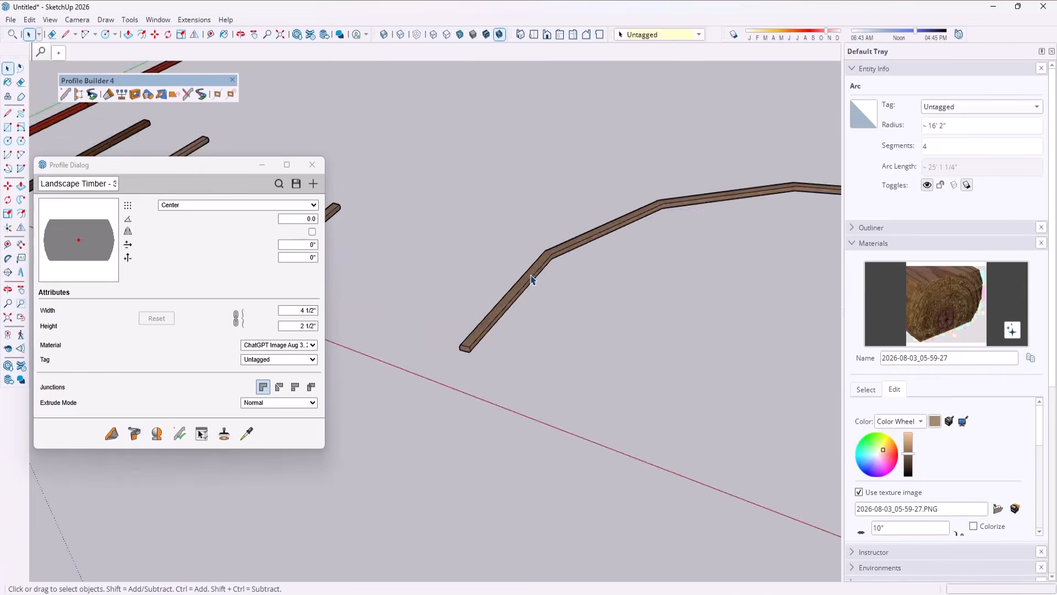
{"action": "scroll", "coordinate": [515, 259], "scroll_direction": "down", "scroll_amount": 4}
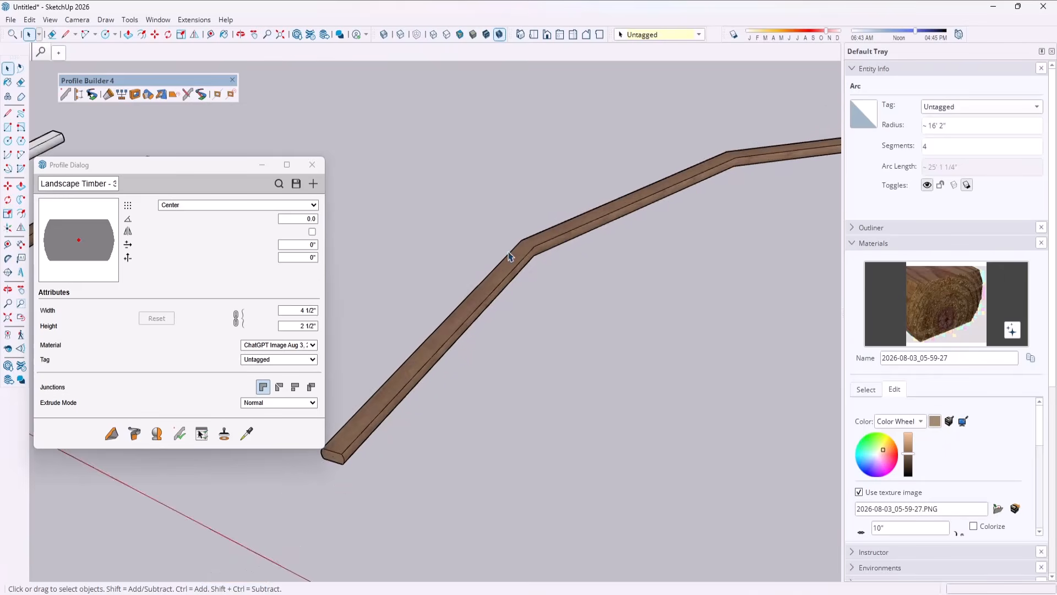
{"action": "key", "text": "ctrl+z"}
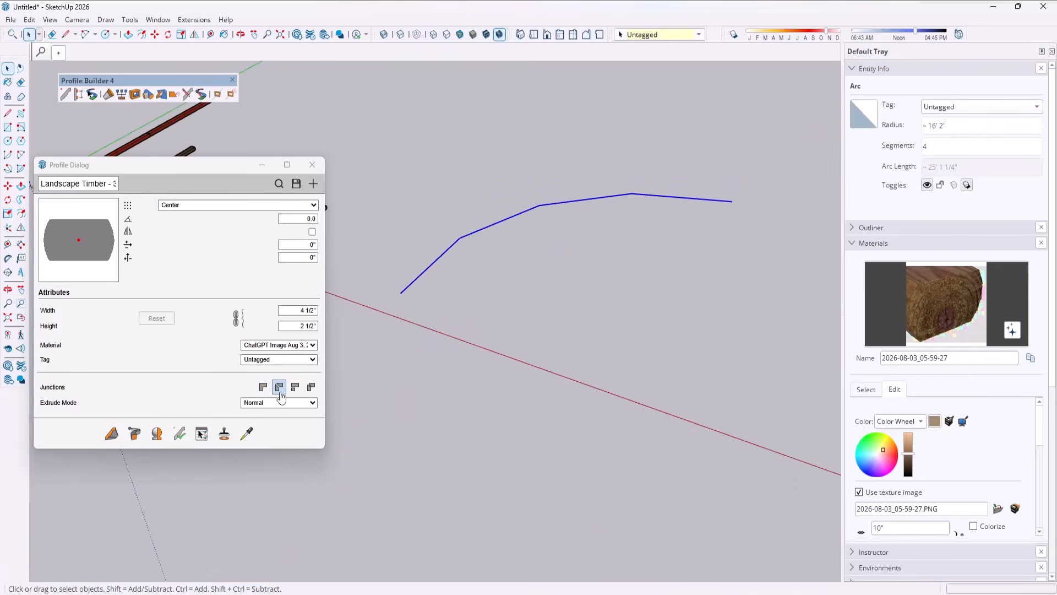
Try building the profile along the unexploded arc with the third junction style, inspect the corners and undo it.
{"action": "left_click", "coordinate": [294, 387]}
{"action": "left_click", "coordinate": [134, 434]}
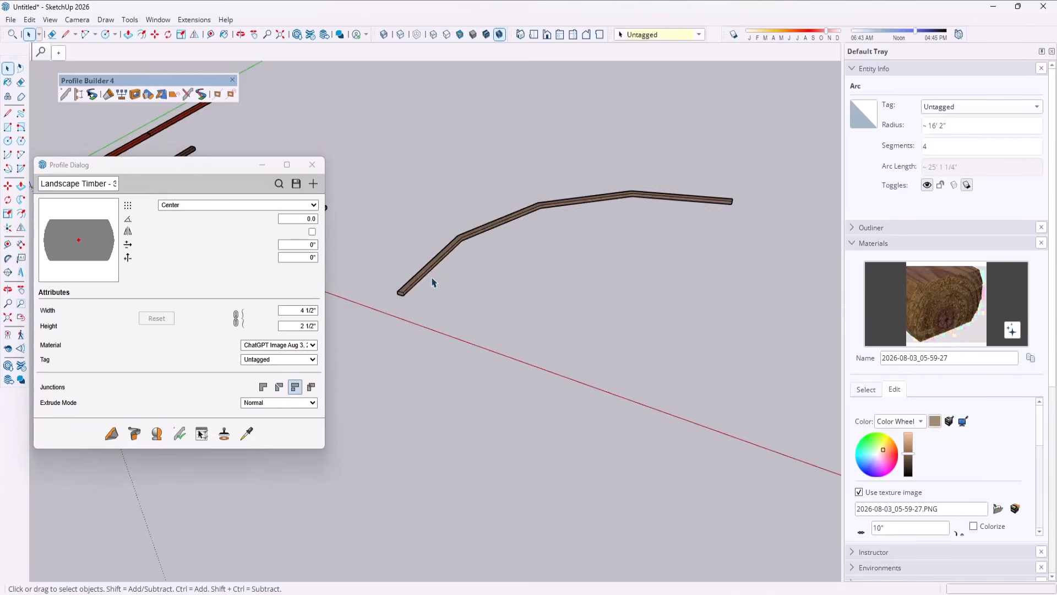
{"action": "scroll", "coordinate": [447, 256], "scroll_direction": "up", "scroll_amount": 3}
{"action": "scroll", "coordinate": [451, 248], "scroll_direction": "up", "scroll_amount": 1}
{"action": "key", "text": "ctrl+z"}
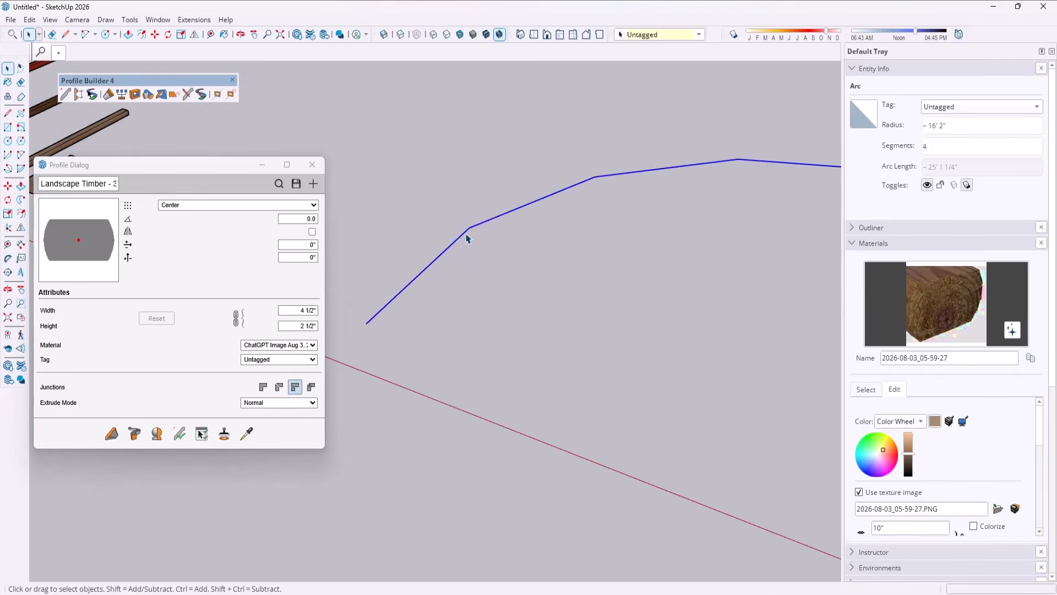
Explode the four-segment arc into separate edges and keep all four selected.
{"action": "right_click", "coordinate": [465, 238]}
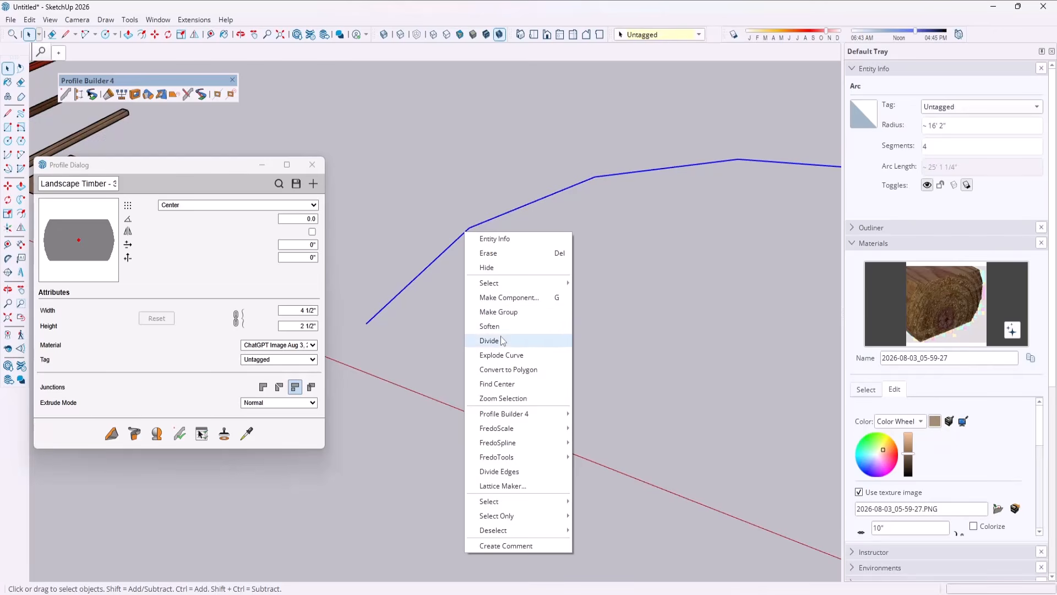
{"action": "left_click", "coordinate": [503, 356]}
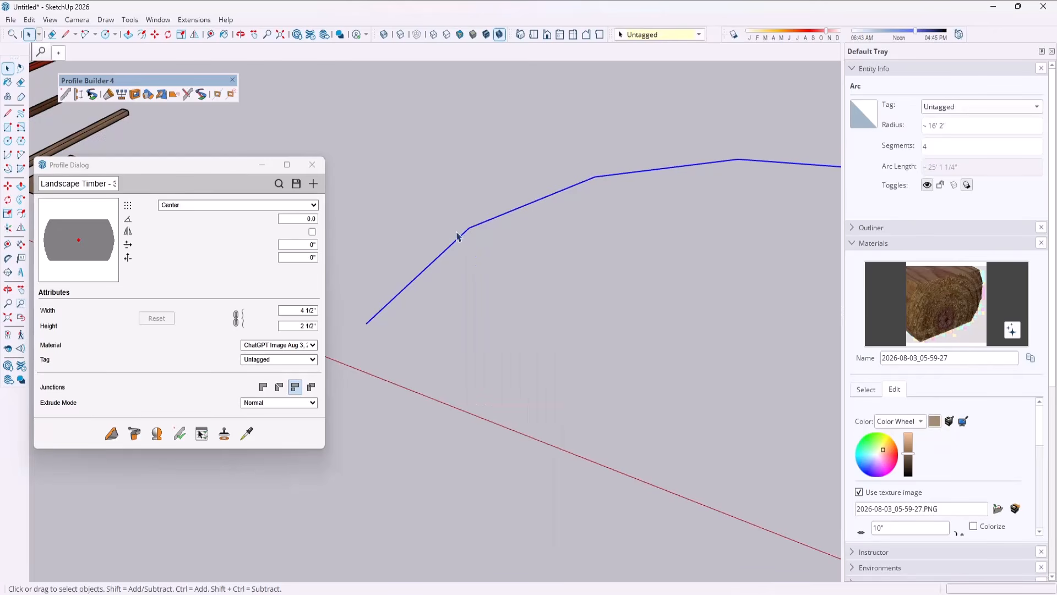
{"action": "left_click", "coordinate": [494, 223]}
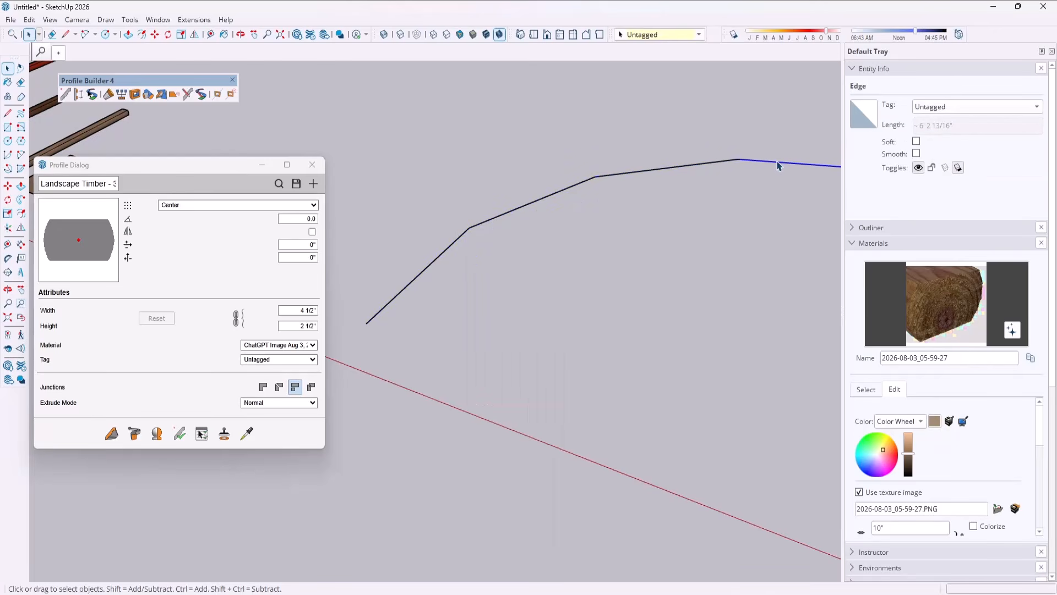
Try building timbers along the four exploded edges with the third junction style, inspect each joint and undo the build.
{"action": "left_click", "coordinate": [295, 388]}
{"action": "left_click", "coordinate": [134, 434]}
{"action": "scroll", "coordinate": [468, 236], "scroll_direction": "up", "scroll_amount": 5}
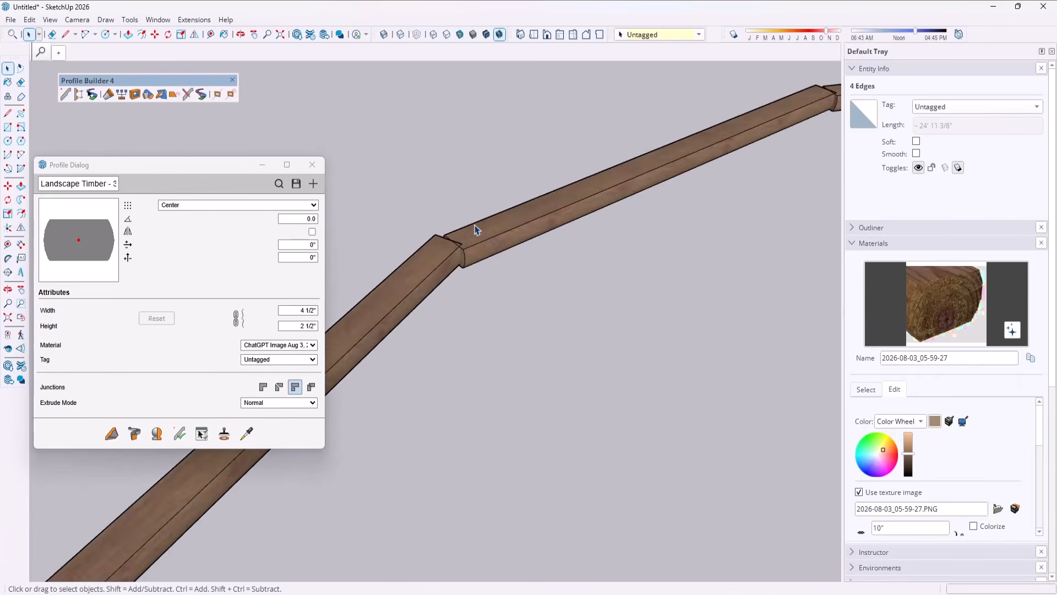
{"action": "scroll", "coordinate": [463, 253], "scroll_direction": "down", "scroll_amount": 3}
{"action": "scroll", "coordinate": [696, 173], "scroll_direction": "up", "scroll_amount": 4}
{"action": "scroll", "coordinate": [693, 176], "scroll_direction": "down", "scroll_amount": 2}
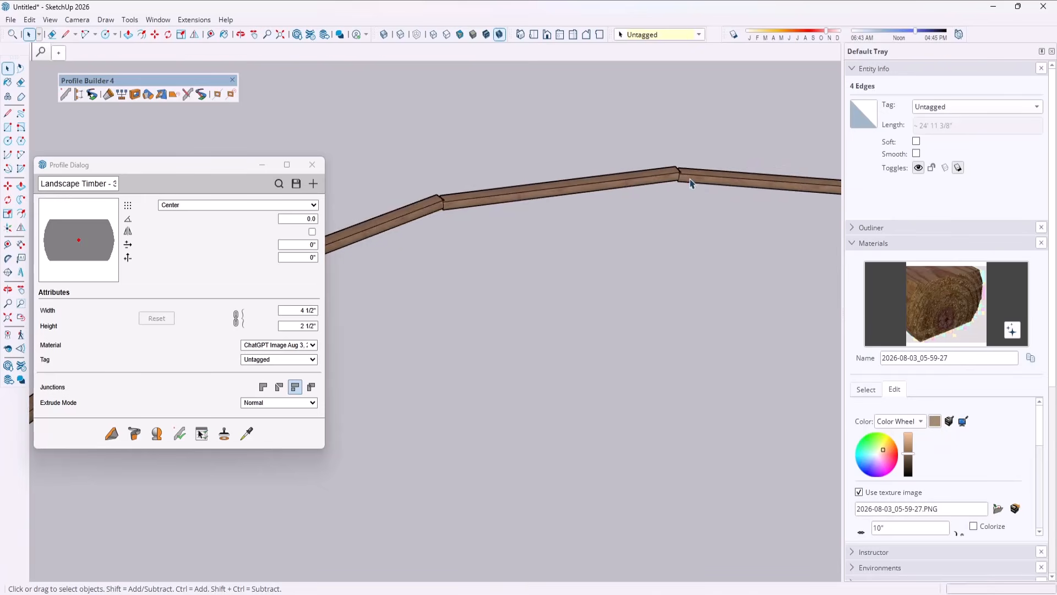
{"action": "scroll", "coordinate": [688, 179], "scroll_direction": "up", "scroll_amount": 2}
{"action": "scroll", "coordinate": [578, 184], "scroll_direction": "down", "scroll_amount": 2}
{"action": "scroll", "coordinate": [683, 174], "scroll_direction": "up", "scroll_amount": 3}
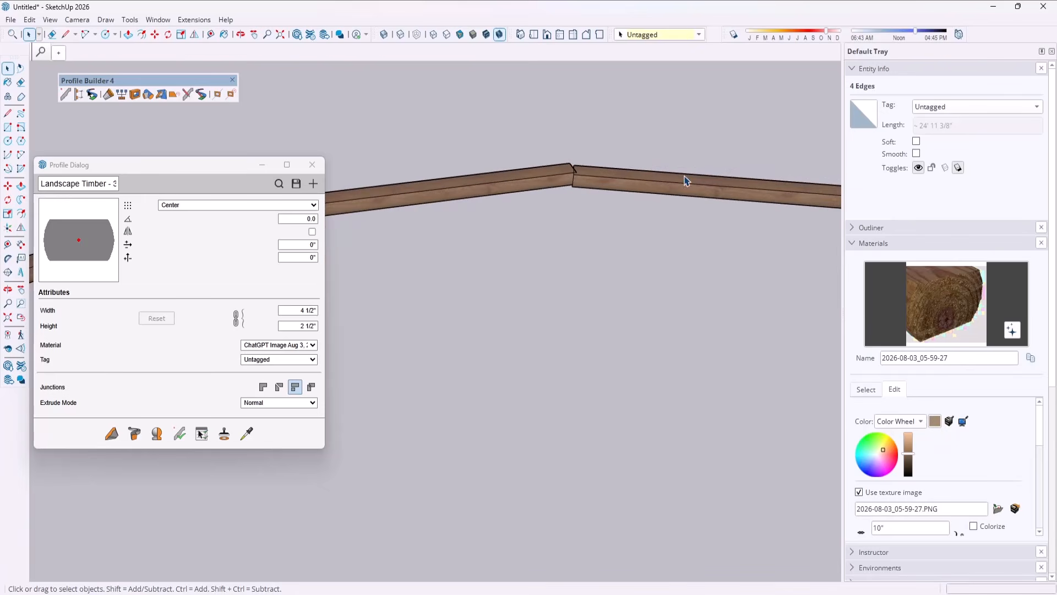
{"action": "scroll", "coordinate": [685, 180], "scroll_direction": "down", "scroll_amount": 4}
{"action": "scroll", "coordinate": [528, 193], "scroll_direction": "down", "scroll_amount": 2}
{"action": "scroll", "coordinate": [457, 240], "scroll_direction": "up", "scroll_amount": 2}
{"action": "key", "text": "ctrl+z"}
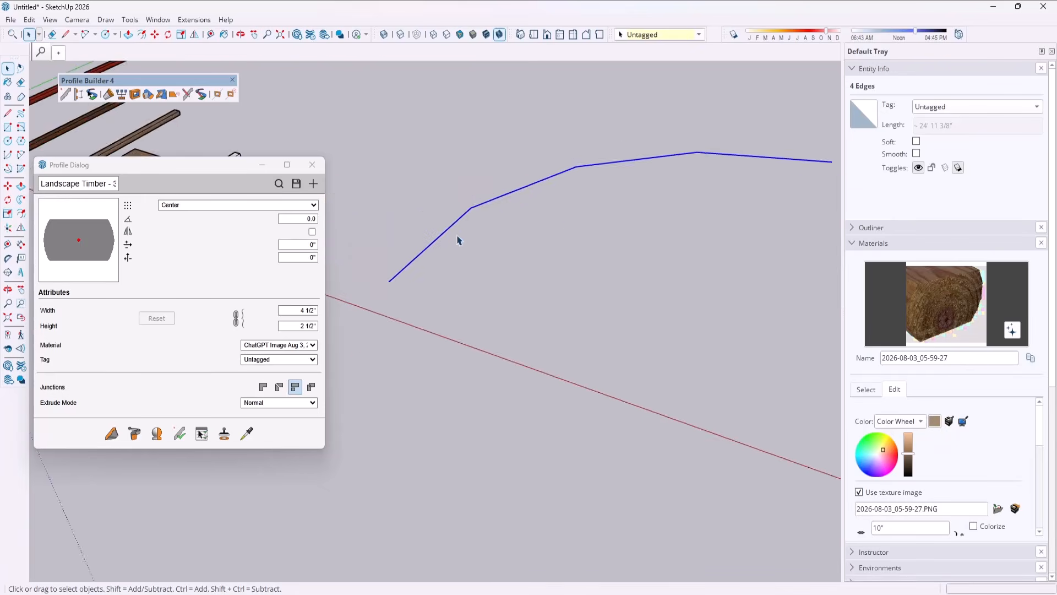
Build the timbers along the four exploded edges with the second junction style and check the mitered corners.
{"action": "scroll", "coordinate": [457, 240], "scroll_direction": "up", "scroll_amount": 1}
{"action": "left_click", "coordinate": [279, 387]}
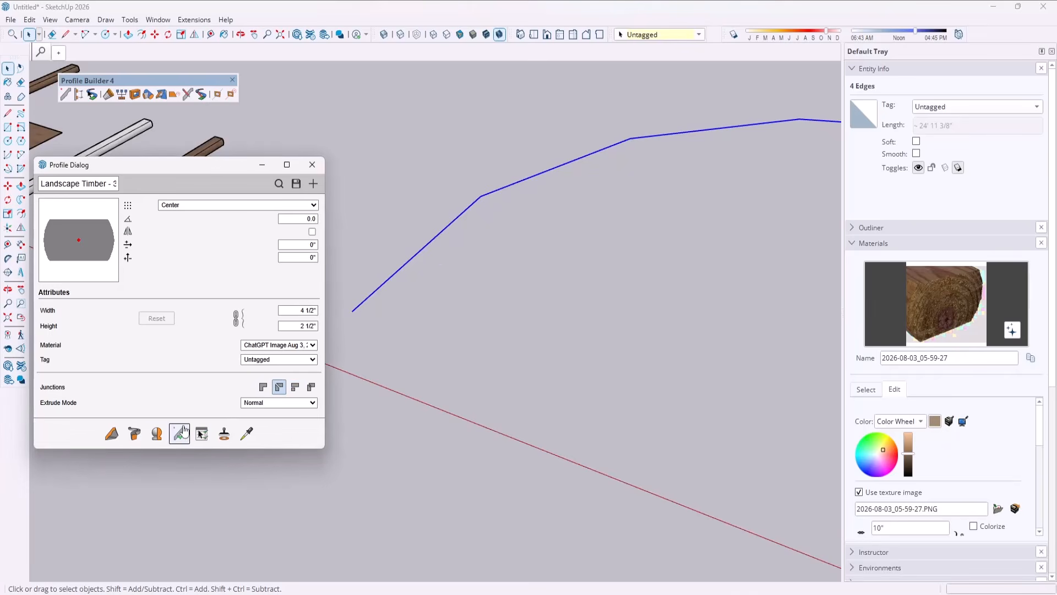
{"action": "left_click", "coordinate": [134, 433]}
{"action": "scroll", "coordinate": [483, 209], "scroll_direction": "up", "scroll_amount": 5}
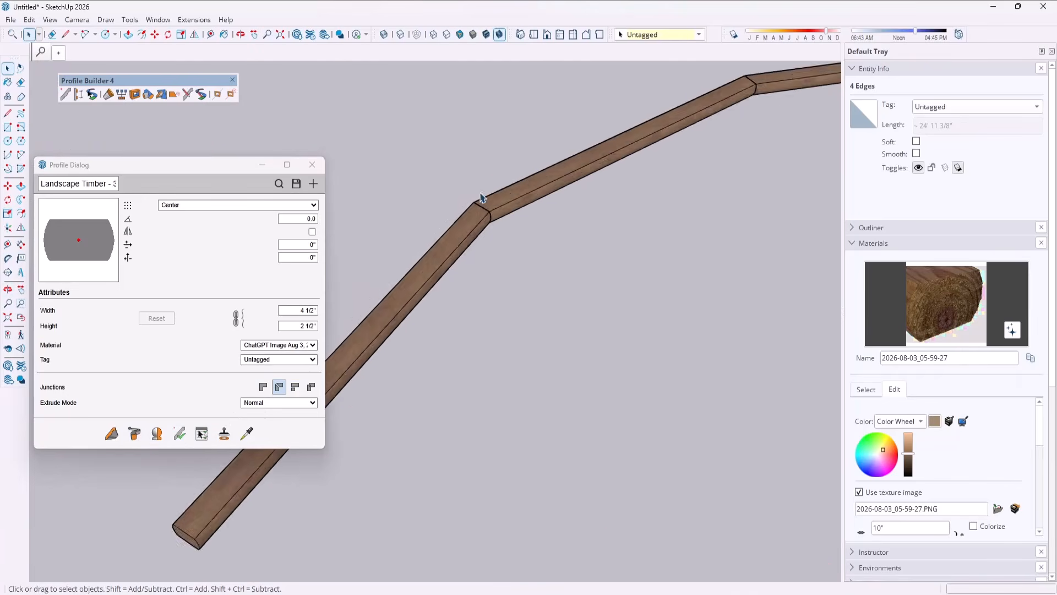
{"action": "scroll", "coordinate": [482, 212], "scroll_direction": "down", "scroll_amount": 6}
{"action": "scroll", "coordinate": [545, 176], "scroll_direction": "up", "scroll_amount": 4}
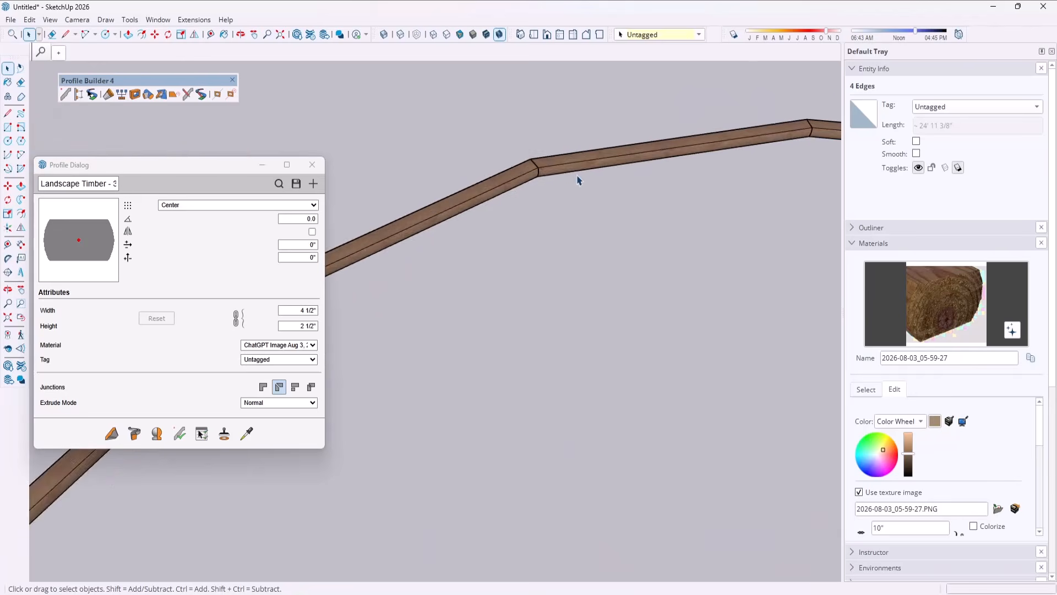
{"action": "scroll", "coordinate": [488, 158], "scroll_direction": "down", "scroll_amount": 3}
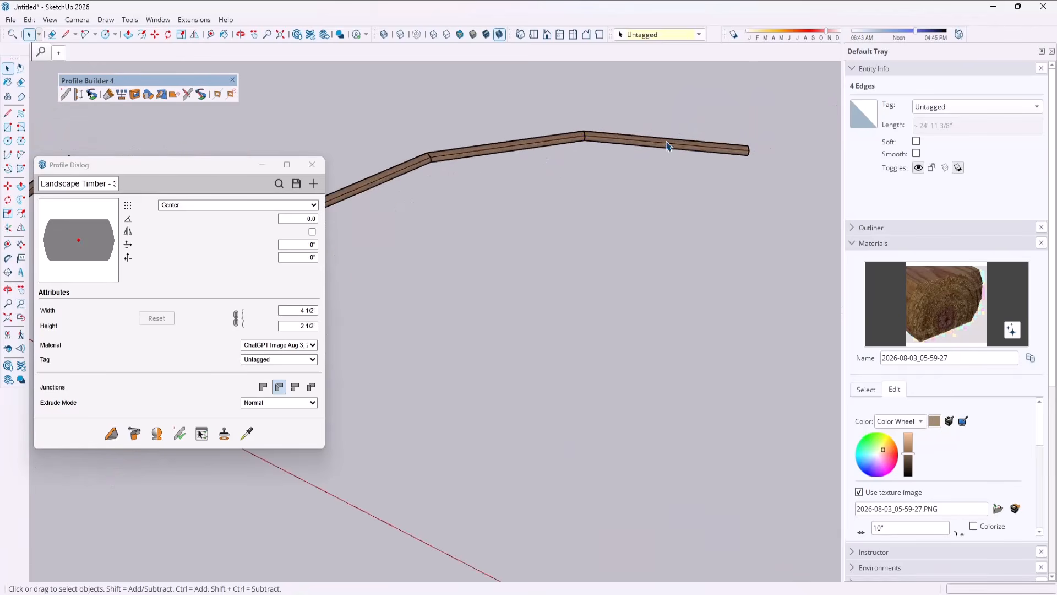
Examine the curved run's timbers one at a time to see whether each is a separate group.
{"action": "left_click", "coordinate": [493, 148]}
{"action": "scroll", "coordinate": [769, 104], "scroll_direction": "down", "scroll_amount": 3}
{"action": "scroll", "coordinate": [465, 156], "scroll_direction": "up", "scroll_amount": 2}
{"action": "left_click", "coordinate": [466, 164]}
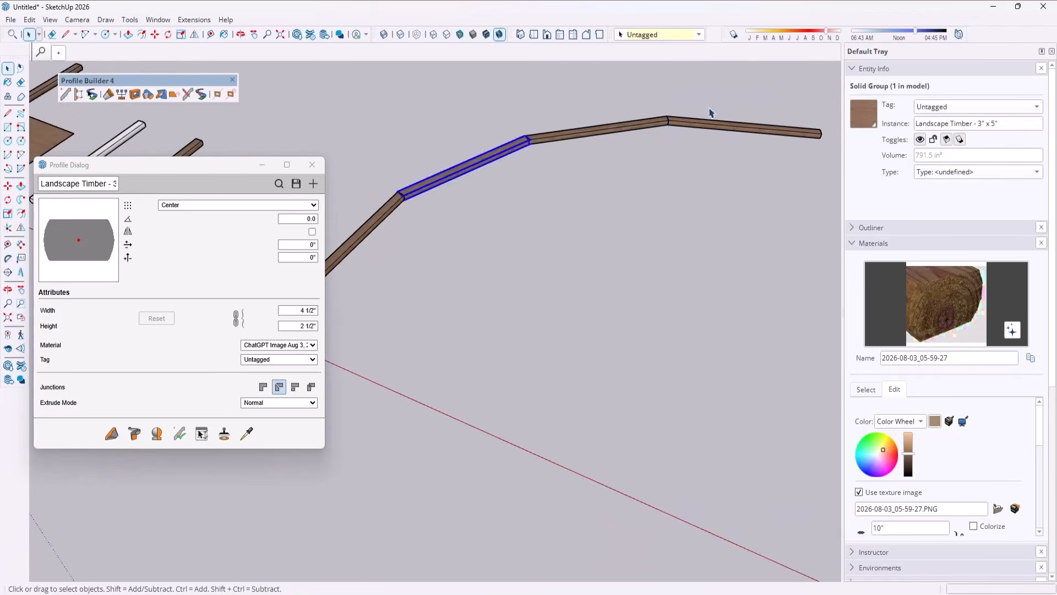
{"action": "scroll", "coordinate": [709, 109], "scroll_direction": "down", "scroll_amount": 3}
{"action": "scroll", "coordinate": [437, 215], "scroll_direction": "up", "scroll_amount": 1}
{"action": "left_click", "coordinate": [438, 215]}
{"action": "scroll", "coordinate": [548, 199], "scroll_direction": "down", "scroll_amount": 2}
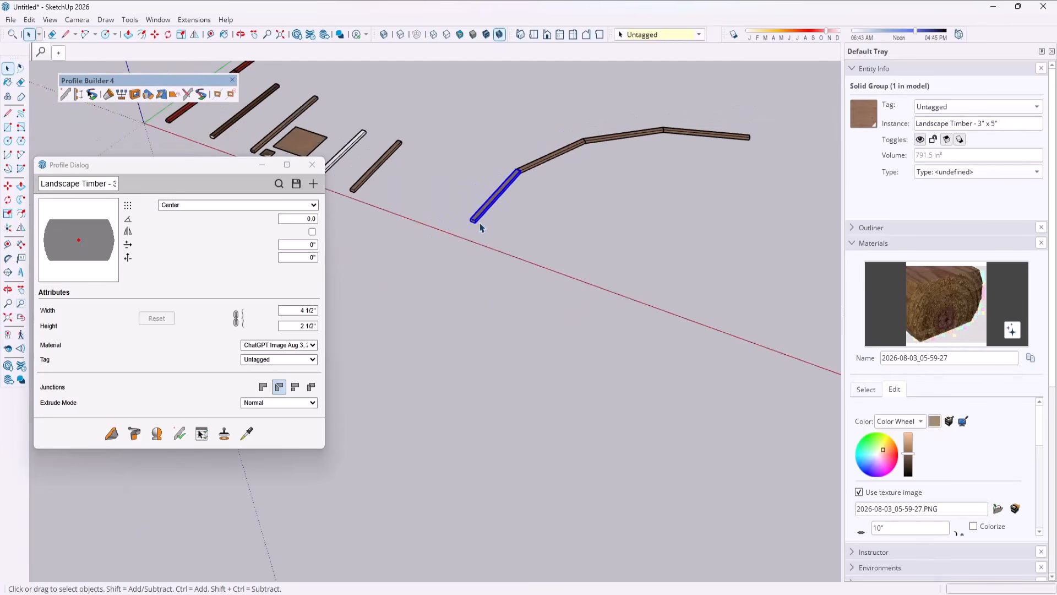